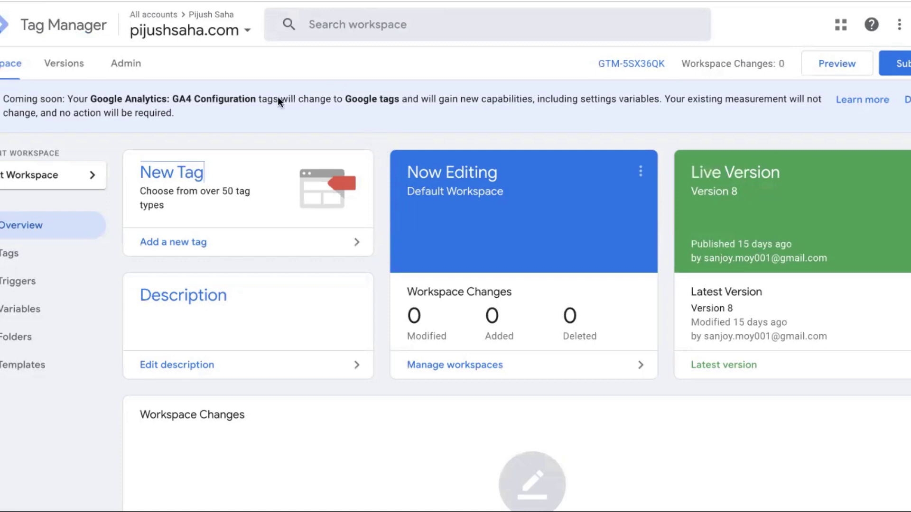
# Start a new tag, view the Google Analytics tag types available for it, and close the tag without saving.
pyautogui.moveTo(173, 95); pyautogui.dragTo(241, 96)
pyautogui.click(251, 99)
pyautogui.click(172, 178)
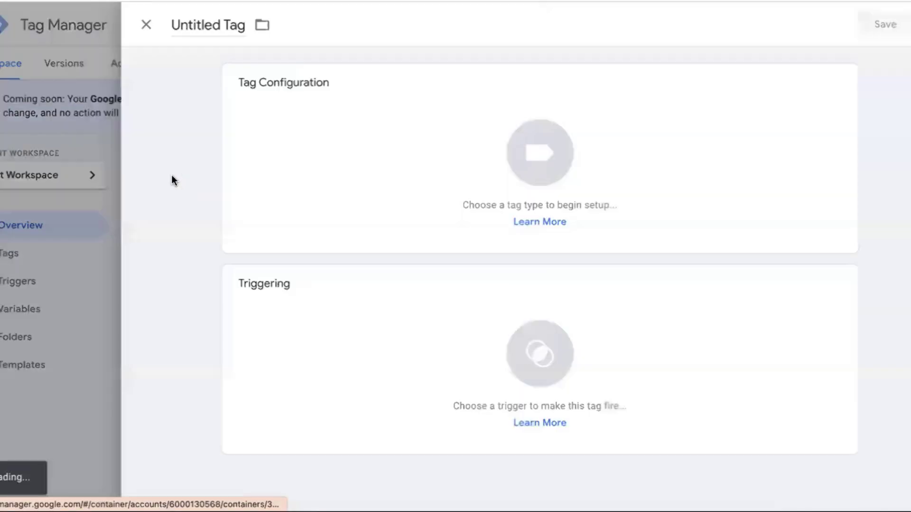
pyautogui.click(392, 177)
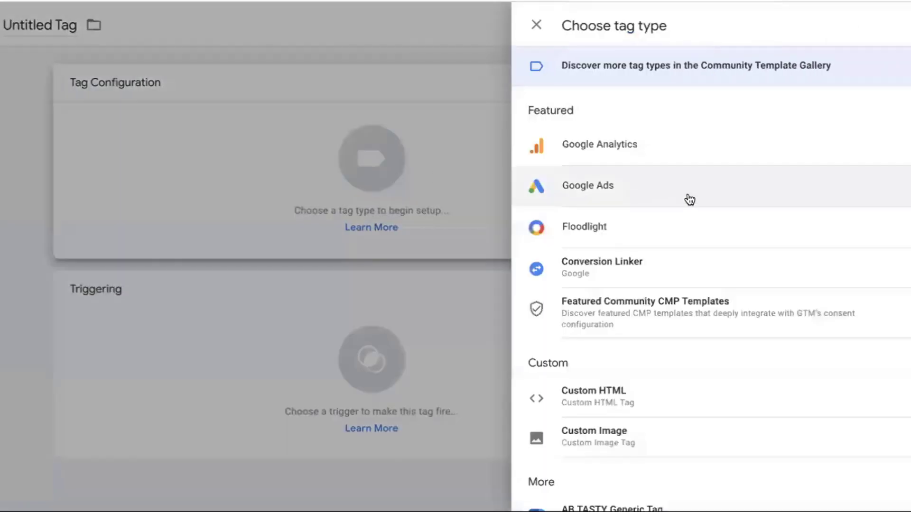
pyautogui.click(669, 159)
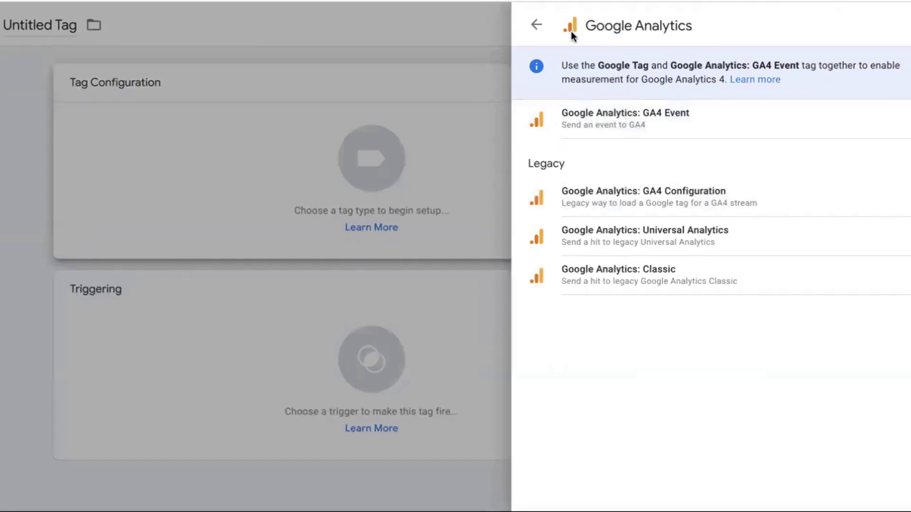
pyautogui.click(536, 24)
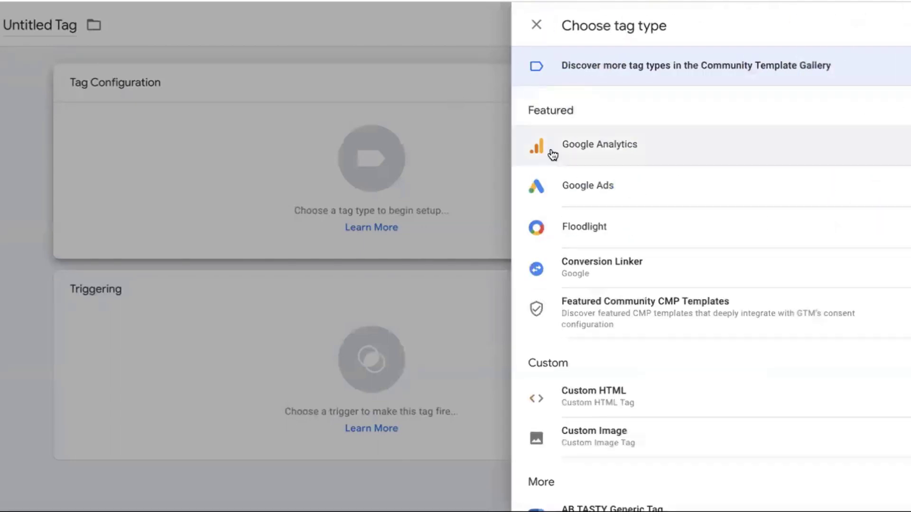
pyautogui.click(537, 25)
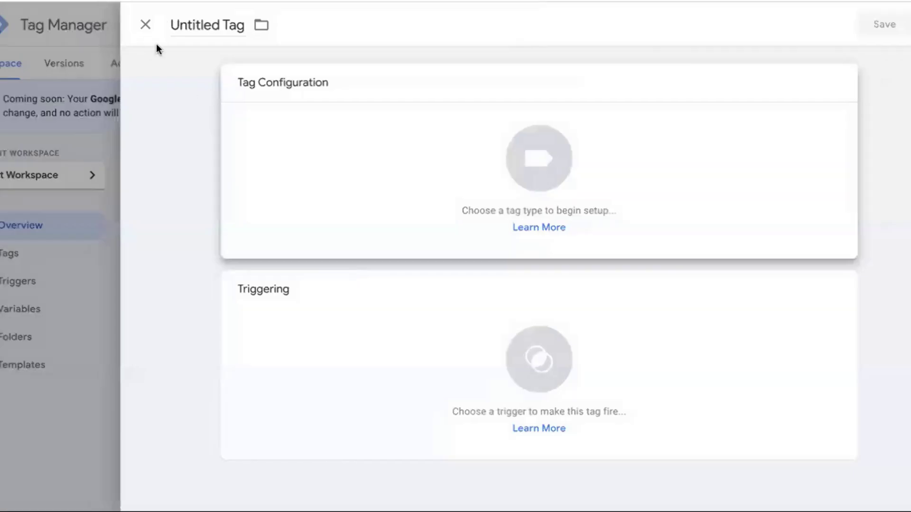
pyautogui.click(145, 26)
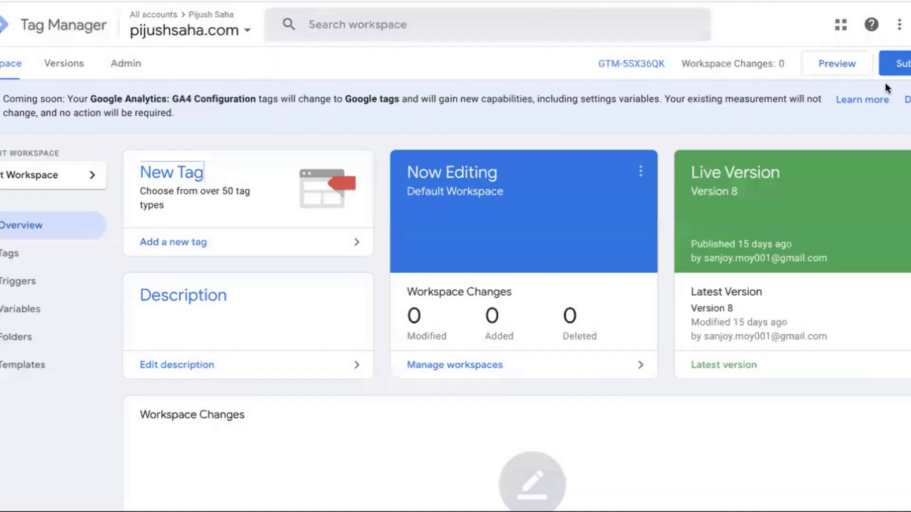
# Open the announcement about Google tags replacing GA4 Configuration tags and read through its benefits and settings variables.
pyautogui.click(869, 99)
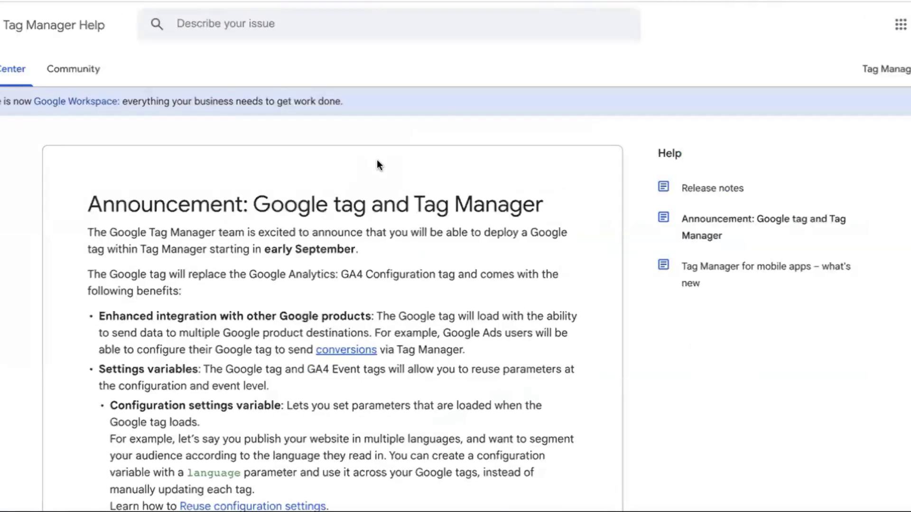
pyautogui.scroll(-2, 283, 221)
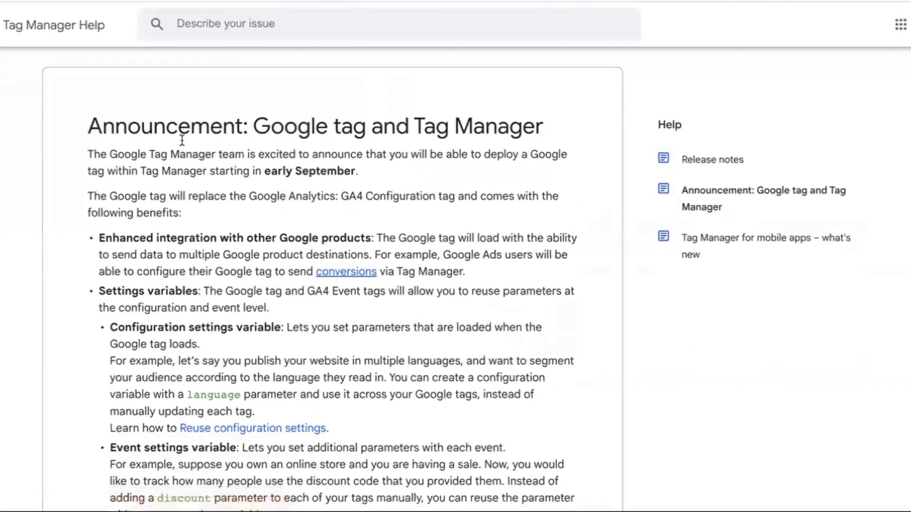
pyautogui.scroll(-1, 311, 160)
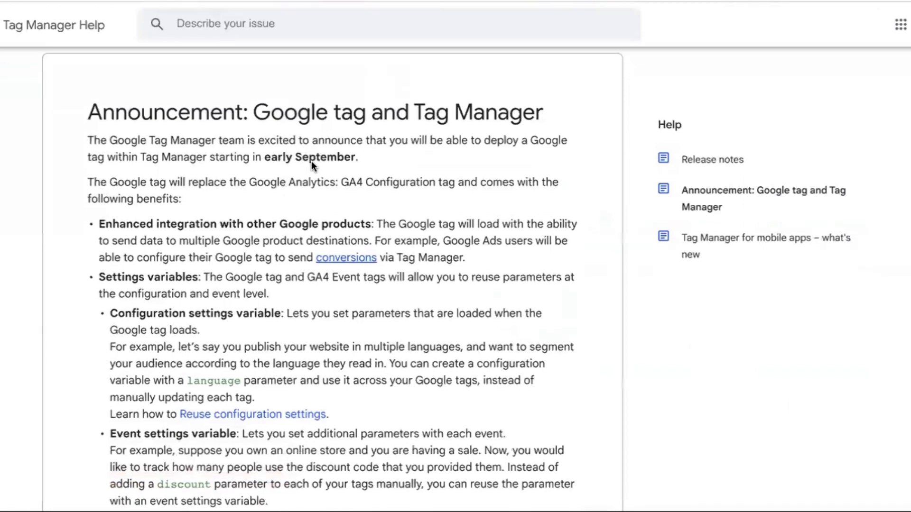
pyautogui.scroll(-1, 412, 141)
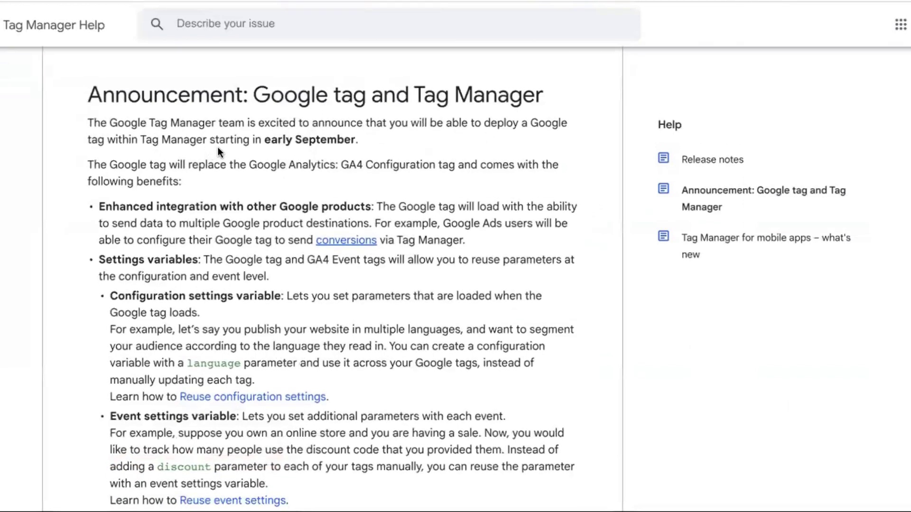
pyautogui.scroll(-1, 298, 142)
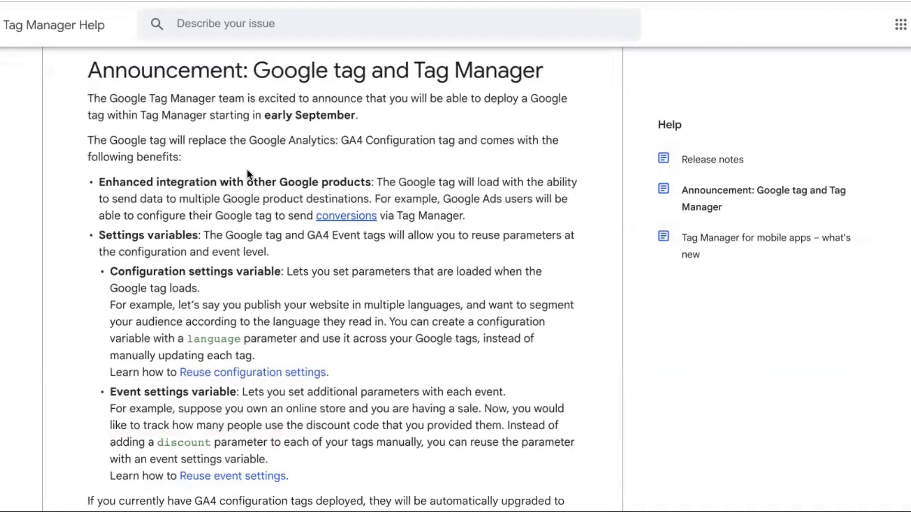
pyautogui.scroll(-1, 247, 170)
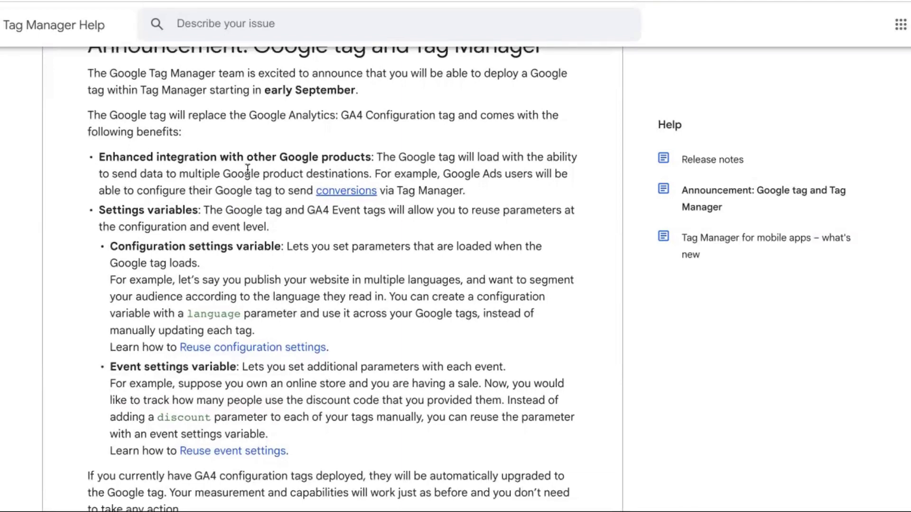
pyautogui.scroll(-1, 248, 169)
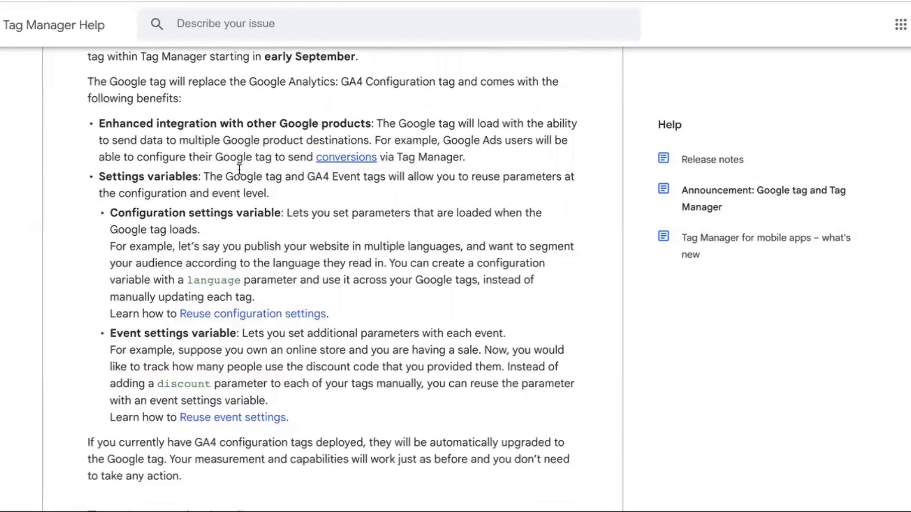
pyautogui.moveTo(99, 123); pyautogui.dragTo(180, 261)
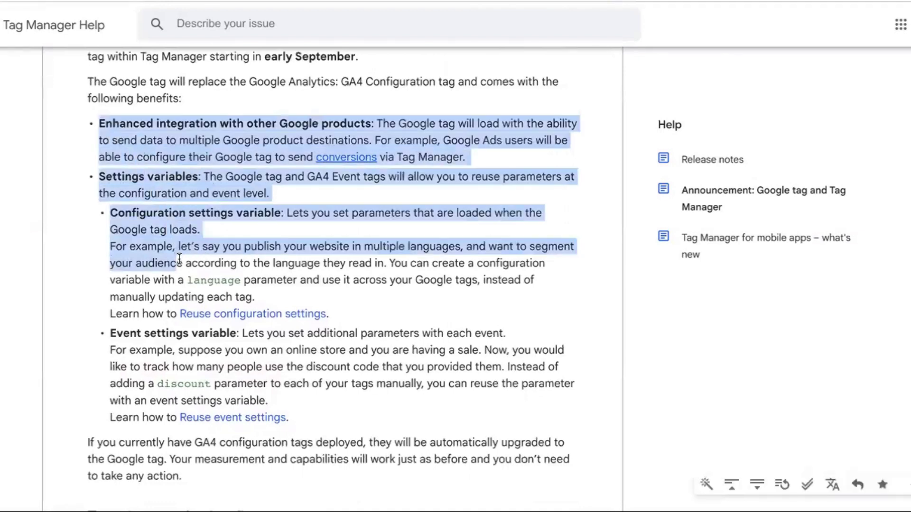
pyautogui.scroll(-3, 179, 260)
pyautogui.scroll(-3, 179, 260)
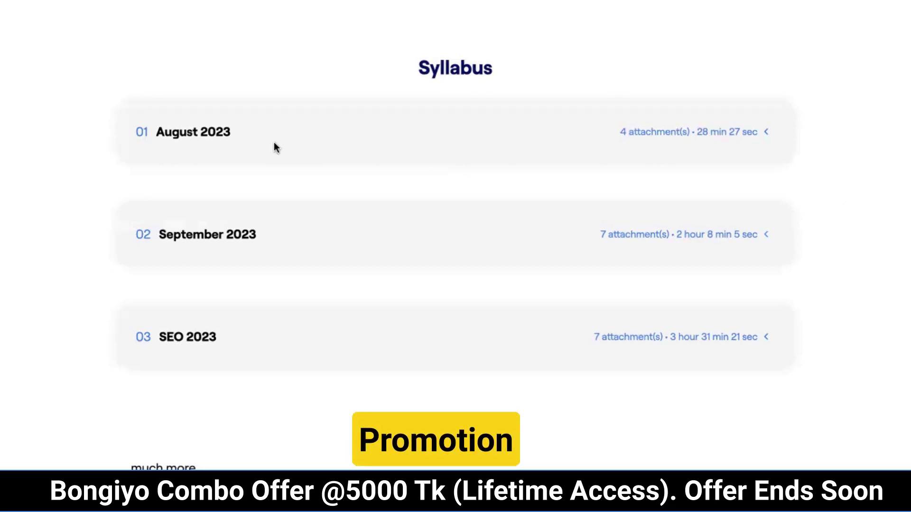
# Browse the course syllabus by expanding the August 2023, September 2023 and SEO 2023 sections to view their lessons.
pyautogui.click(224, 137)
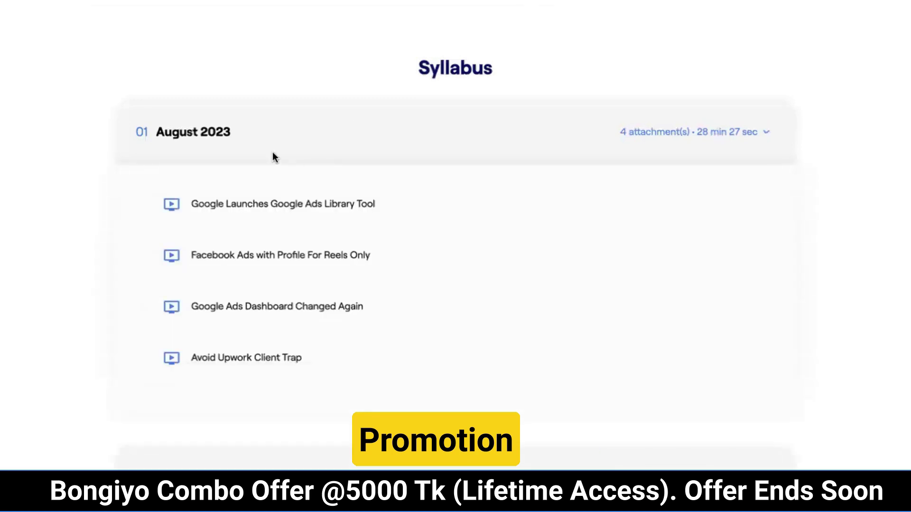
pyautogui.click(247, 139)
pyautogui.click(246, 227)
pyautogui.click(246, 230)
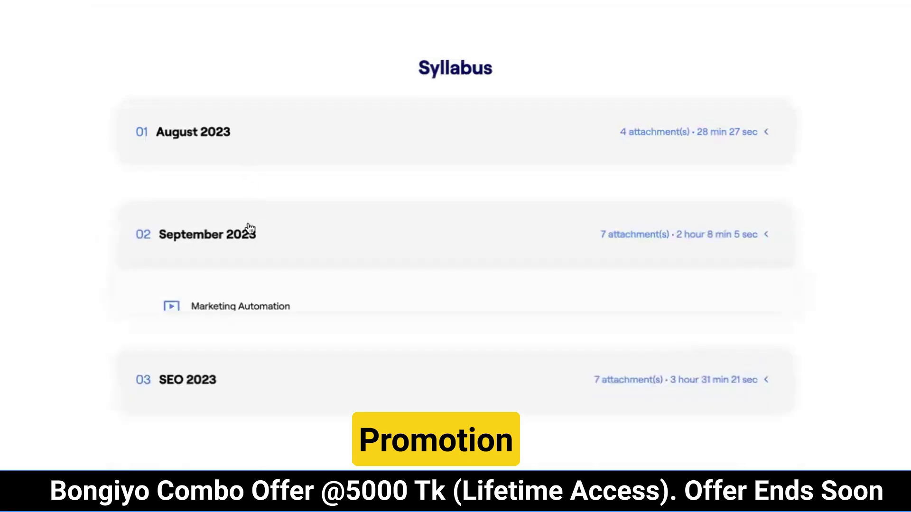
pyautogui.scroll(-1, 250, 229)
pyautogui.scroll(-1, 250, 229)
pyautogui.click(234, 269)
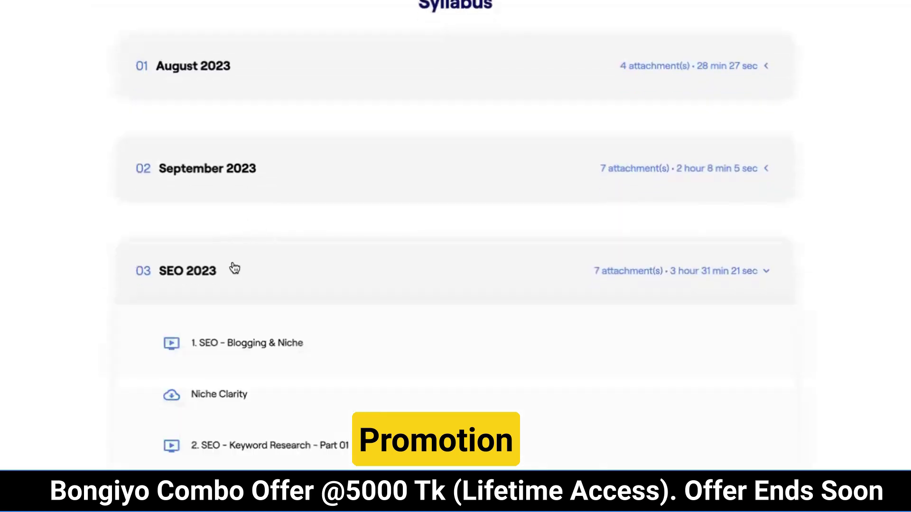
pyautogui.scroll(-1, 234, 266)
pyautogui.scroll(-3, 266, 242)
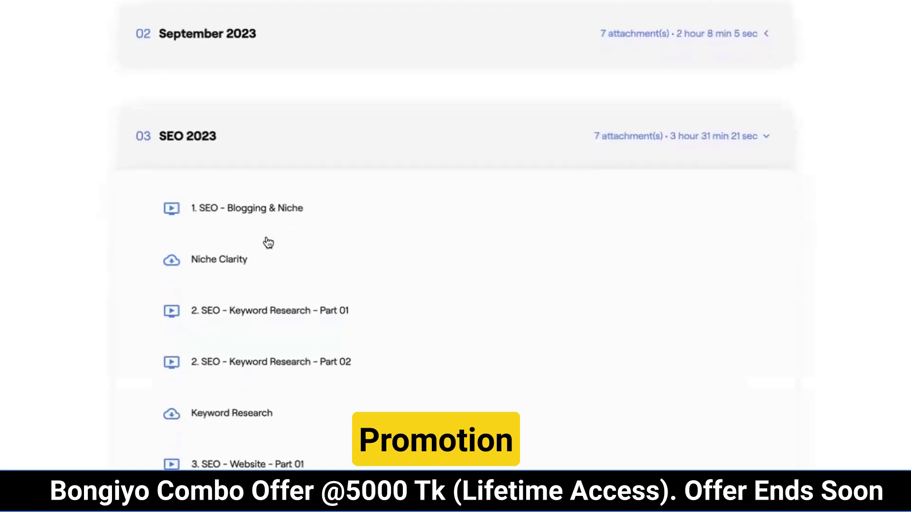
pyautogui.scroll(-2, 268, 243)
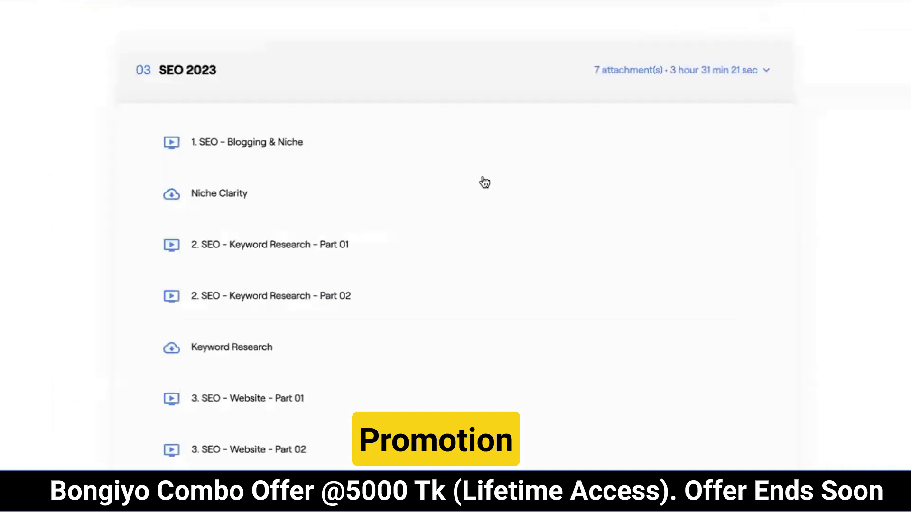
# Collapse the SEO 2023 syllabus section and reopen it to view its lesson list again.
pyautogui.scroll(1, 368, 195)
pyautogui.click(360, 129)
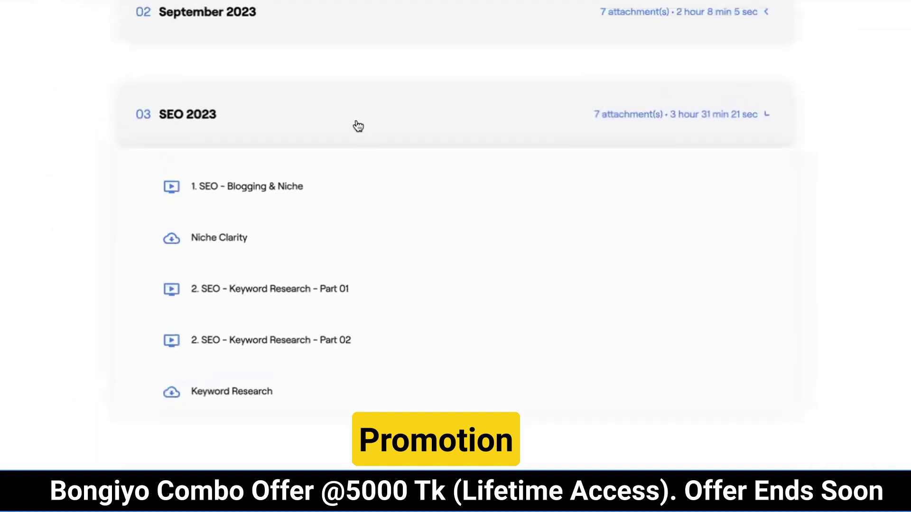
pyautogui.scroll(1, 291, 231)
pyautogui.scroll(2, 291, 231)
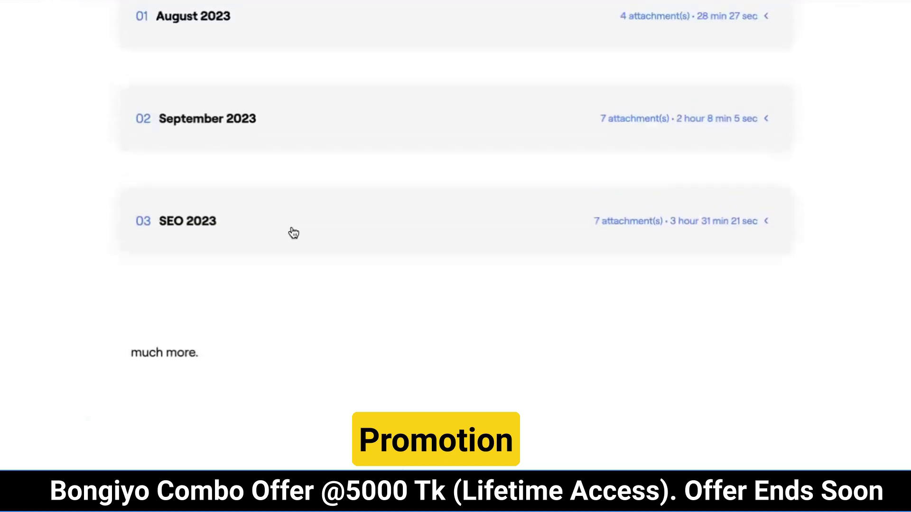
pyautogui.scroll(-1, 299, 179)
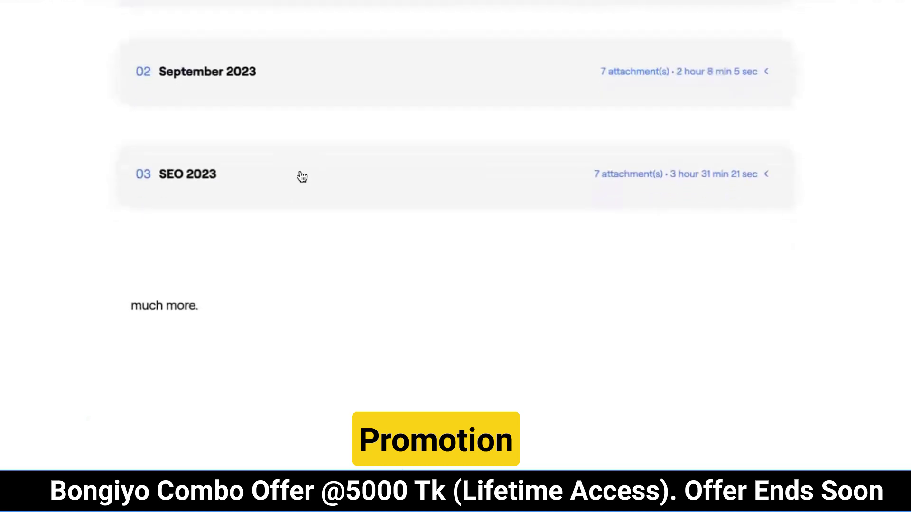
pyautogui.click(303, 177)
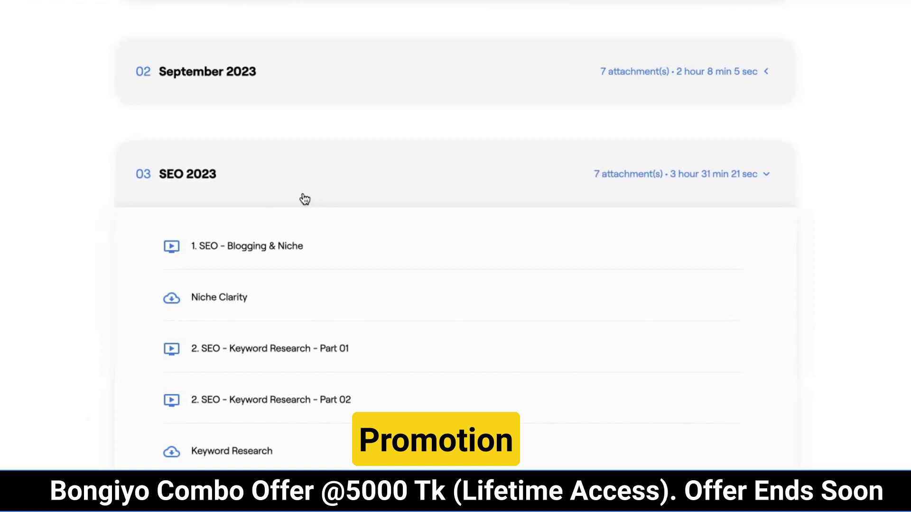
pyautogui.click(304, 199)
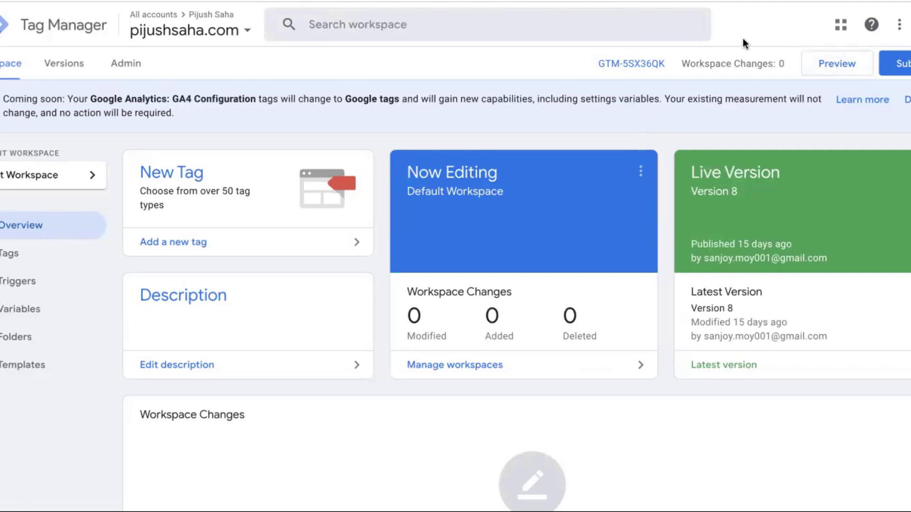
# Switch from Tag Manager to the Chrome Web Store page and look at the Tag Manager Assistant extension.
pyautogui.hotkey('ctrl', 'Tab')
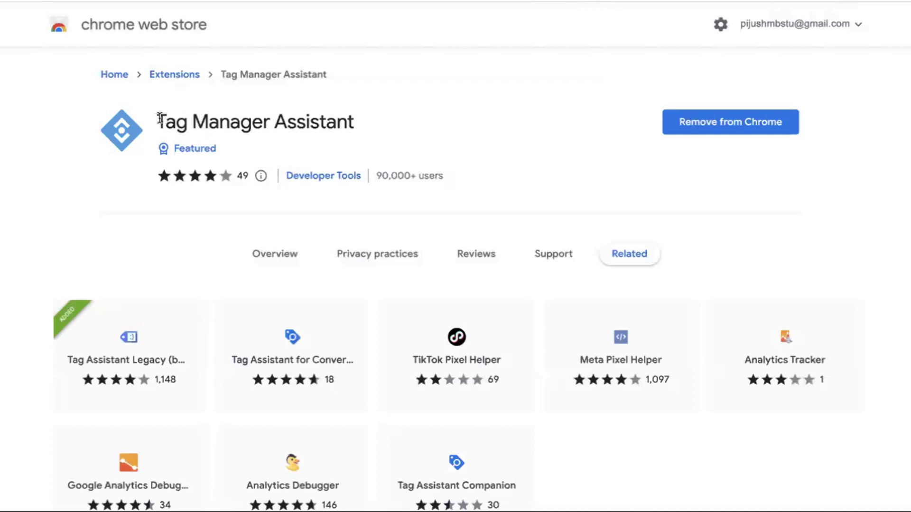
pyautogui.moveTo(159, 118); pyautogui.dragTo(375, 133)
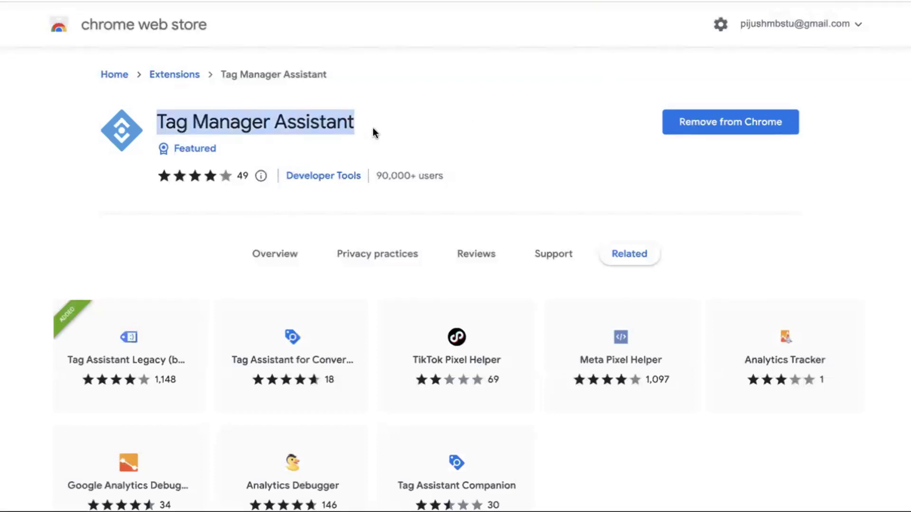
pyautogui.click(374, 132)
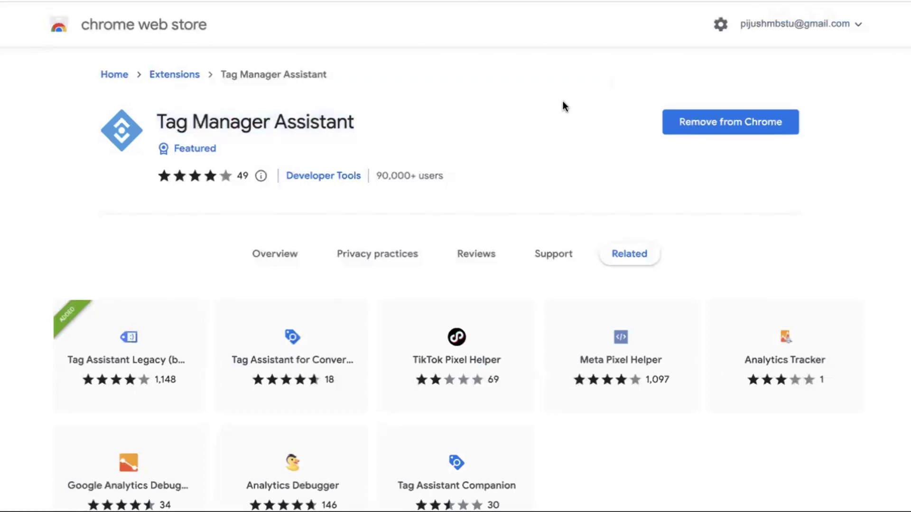
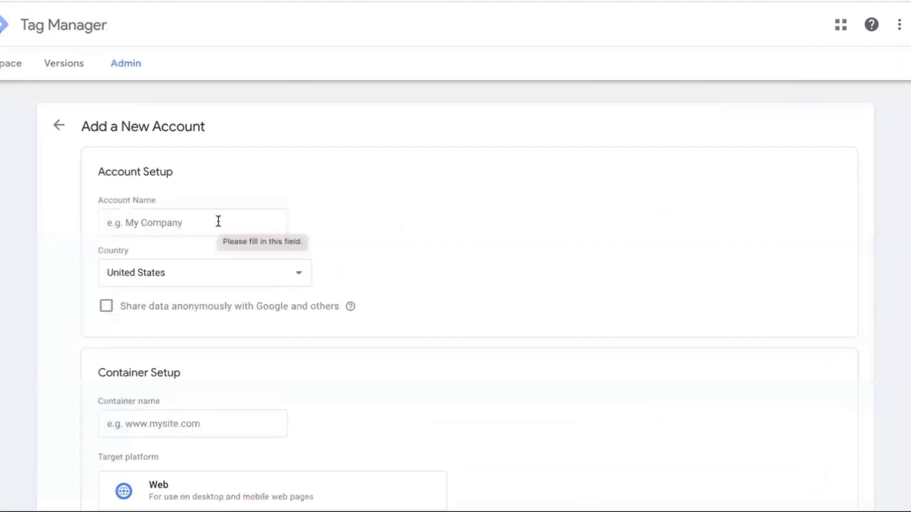
# Name the new Tag Manager account "PS testing" and keep United States as its country.
pyautogui.click(218, 222)
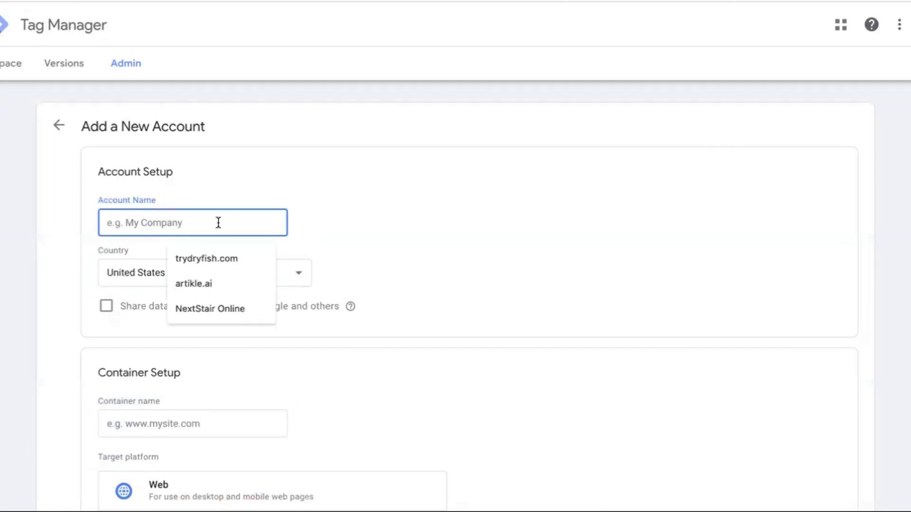
pyautogui.write('P')
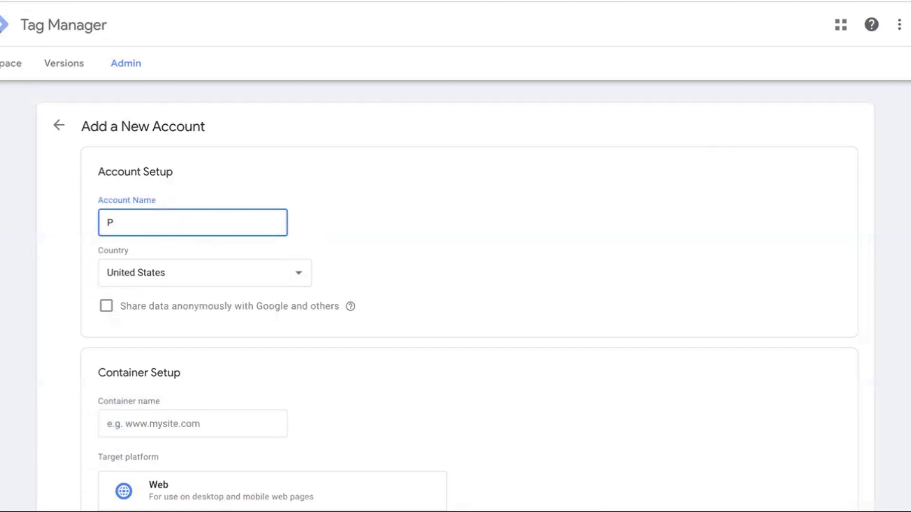
pyautogui.write('S testing')
pyautogui.scroll(-2, 151, 167)
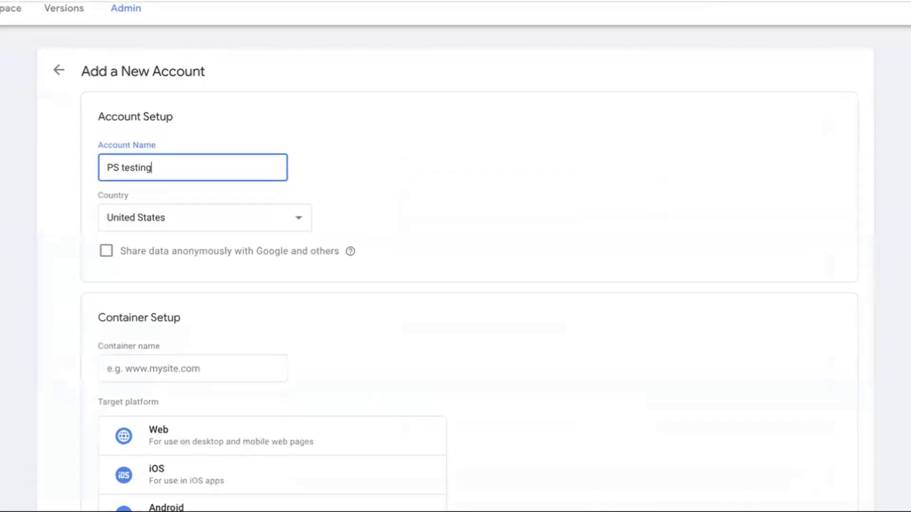
pyautogui.click(150, 214)
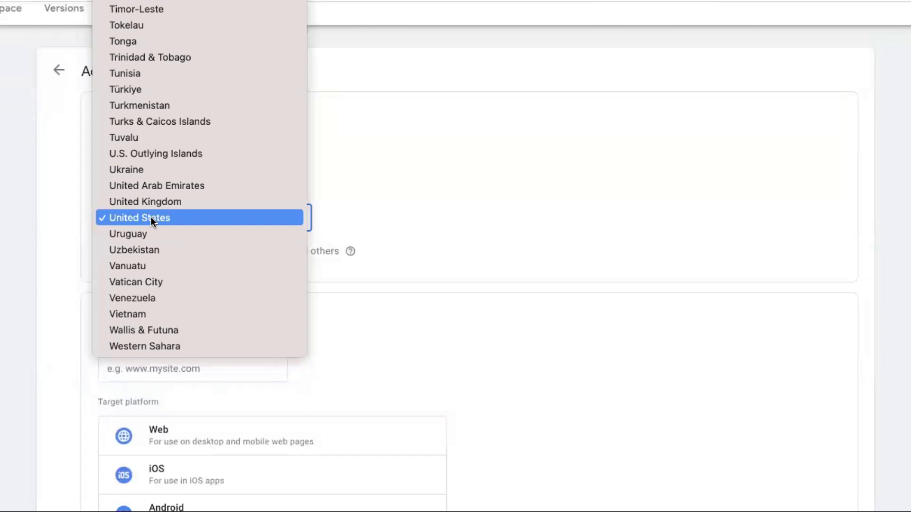
pyautogui.click(48, 251)
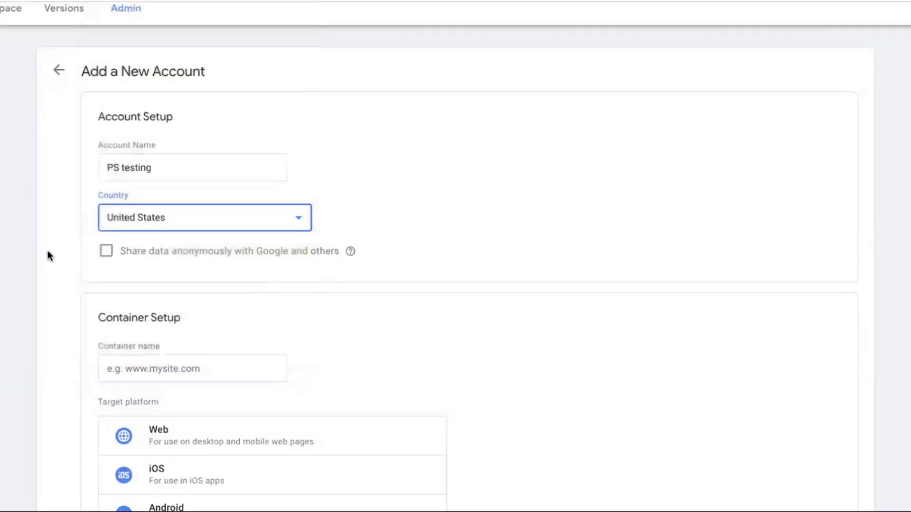
pyautogui.scroll(-2, 152, 224)
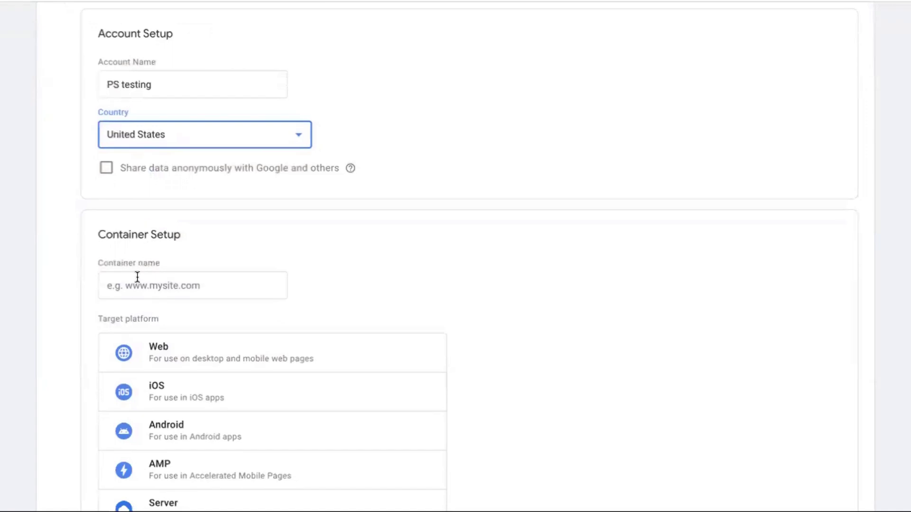
# Enter the website's domain as the container name and choose Web as its target platform.
pyautogui.click(127, 284)
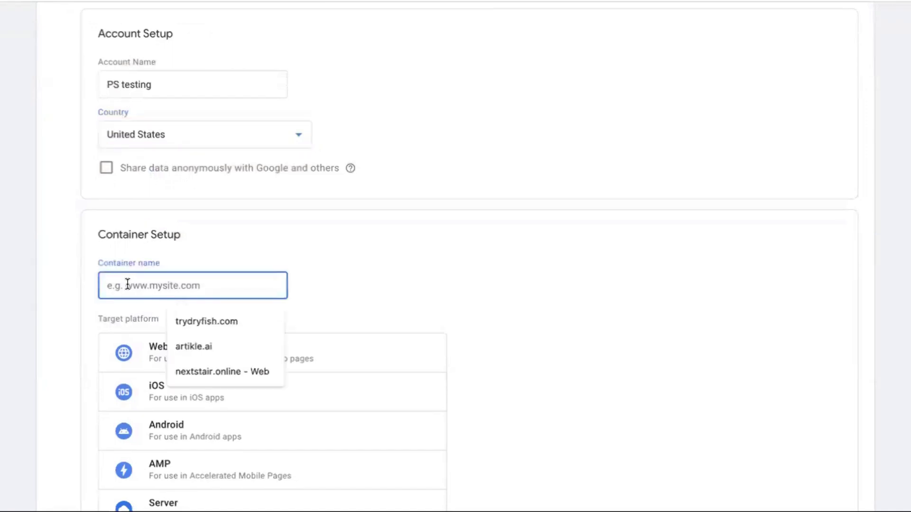
pyautogui.write('pijushsaha.com')
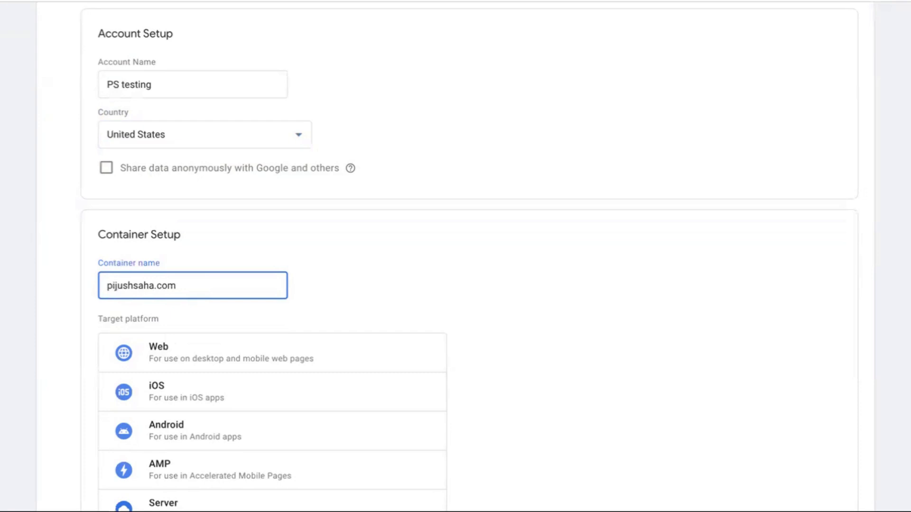
pyautogui.scroll(-3, 47, 361)
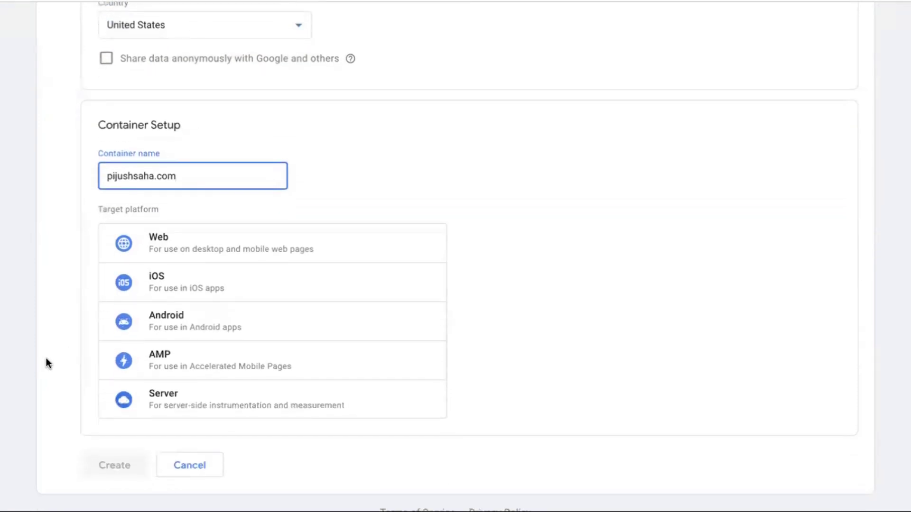
pyautogui.scroll(-1, 55, 378)
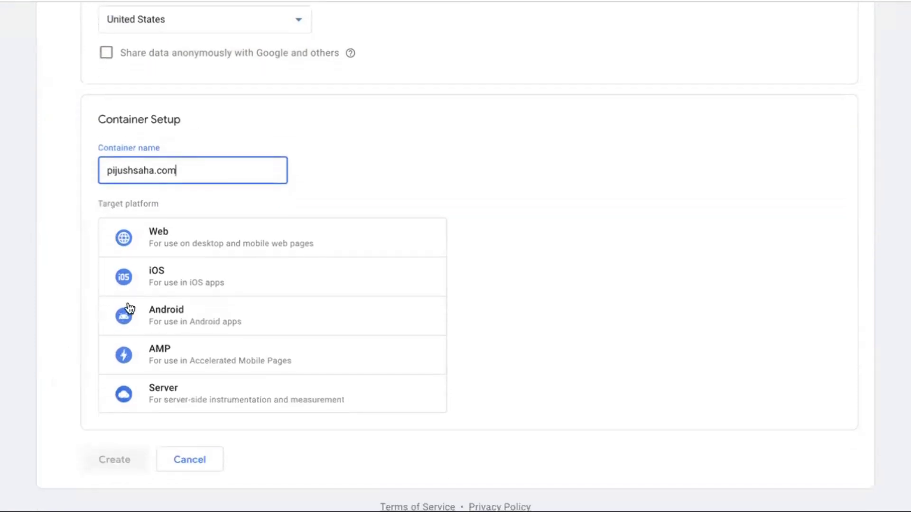
pyautogui.click(217, 241)
# Create the account and container, accepting the Data Processing Terms and the Google Tag Manager Terms of Service Agreement.
pyautogui.click(112, 458)
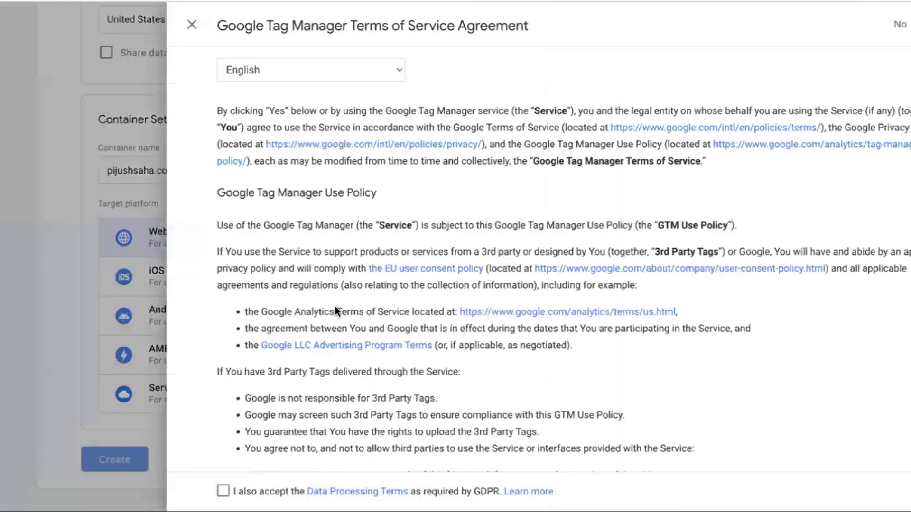
pyautogui.scroll(-1, 384, 260)
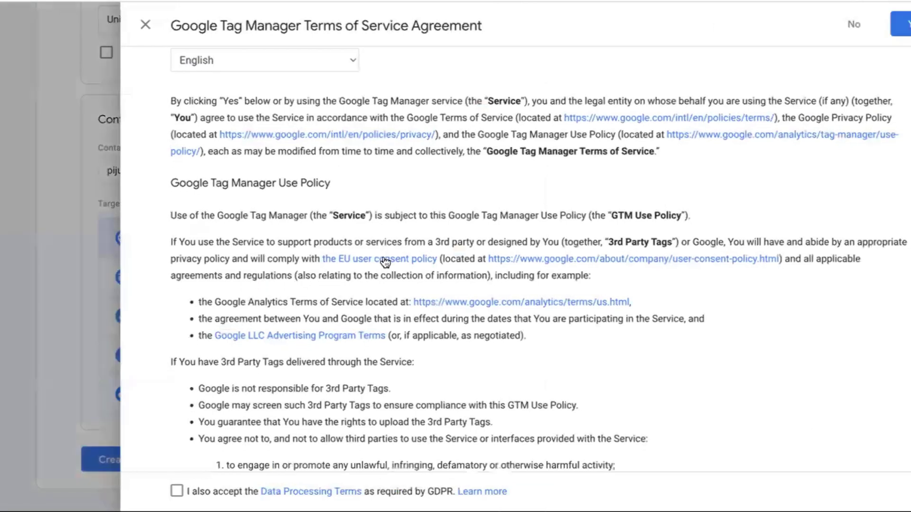
pyautogui.click(177, 492)
pyautogui.click(902, 24)
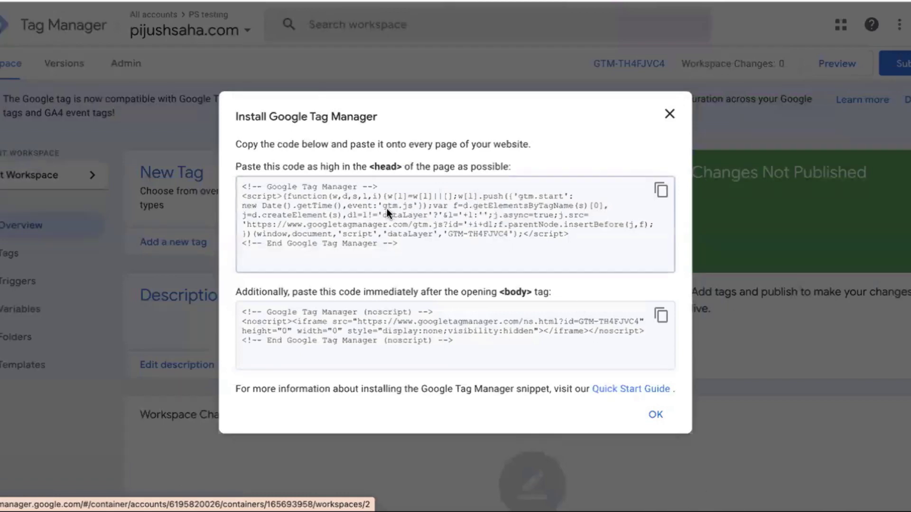
# Review the Tag Manager installation code meant for the page's <head>, selecting the whole snippet.
pyautogui.click(386, 209)
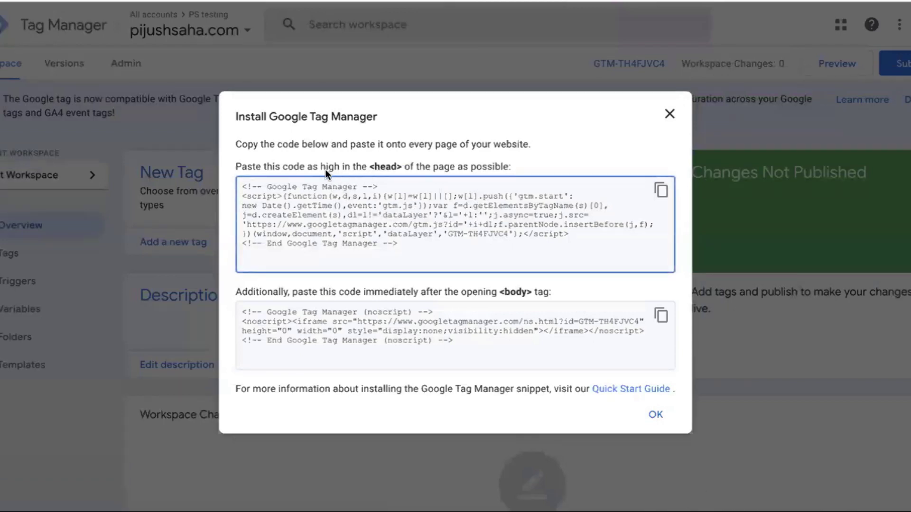
pyautogui.click(372, 165)
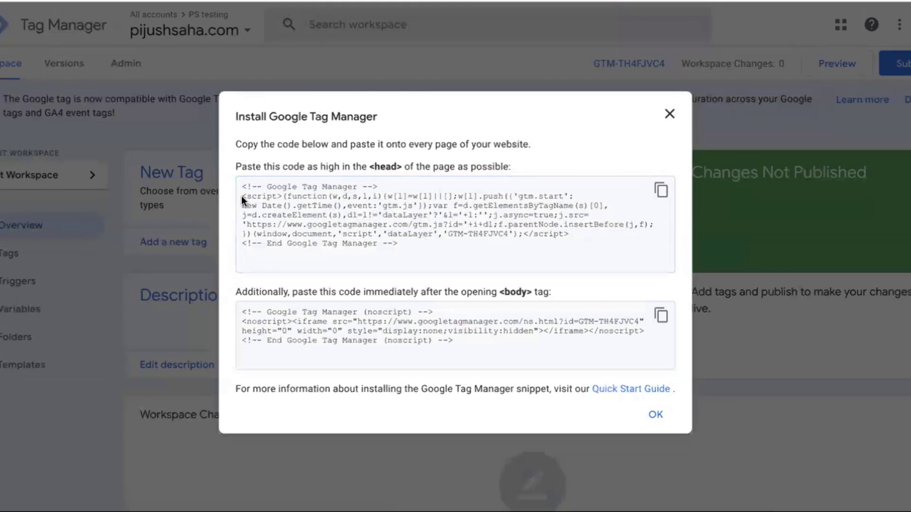
pyautogui.moveTo(242, 190); pyautogui.dragTo(407, 246)
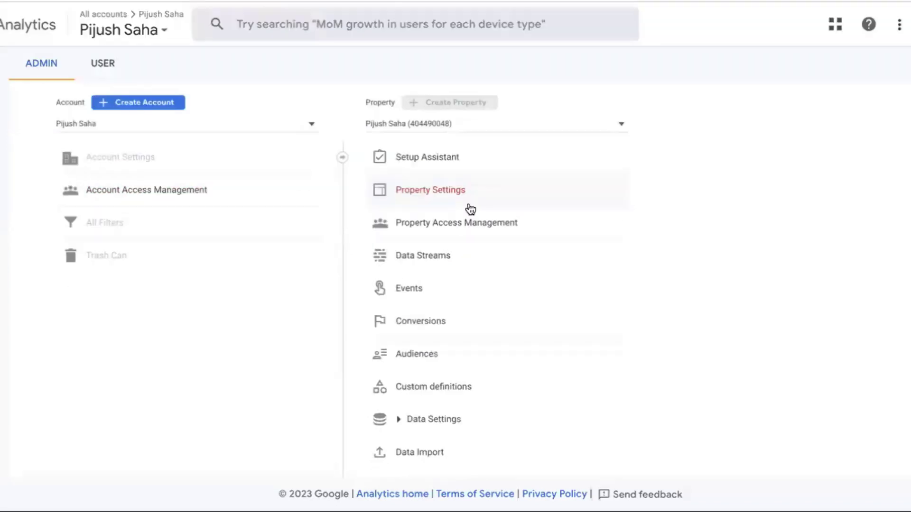
# Switch to Google Analytics and open the Data Streams of the website's property from its Admin settings.
pyautogui.moveTo(4, 85)
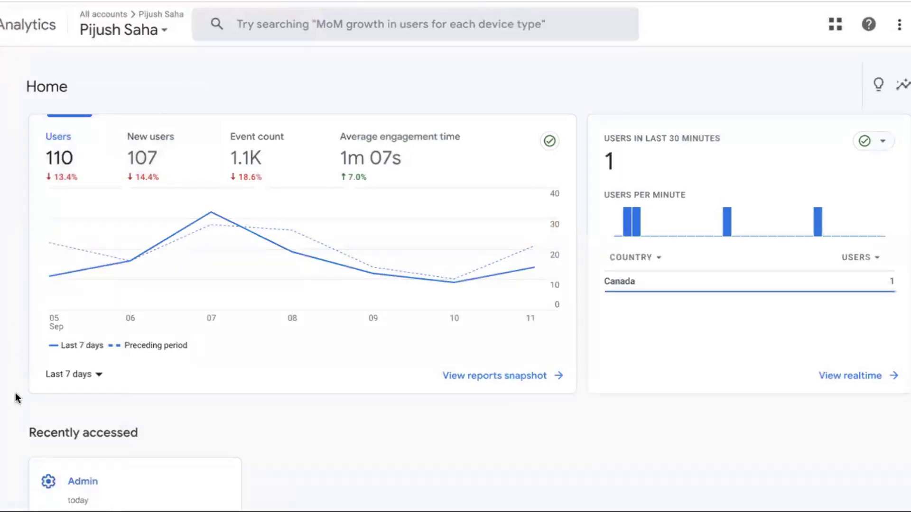
pyautogui.moveTo(10, 398)
pyautogui.click(15, 482)
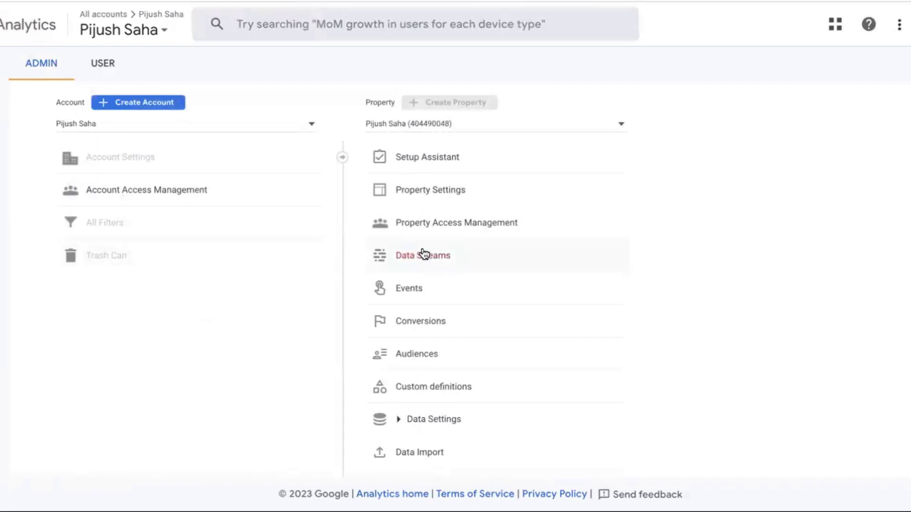
pyautogui.scroll(-2, 423, 253)
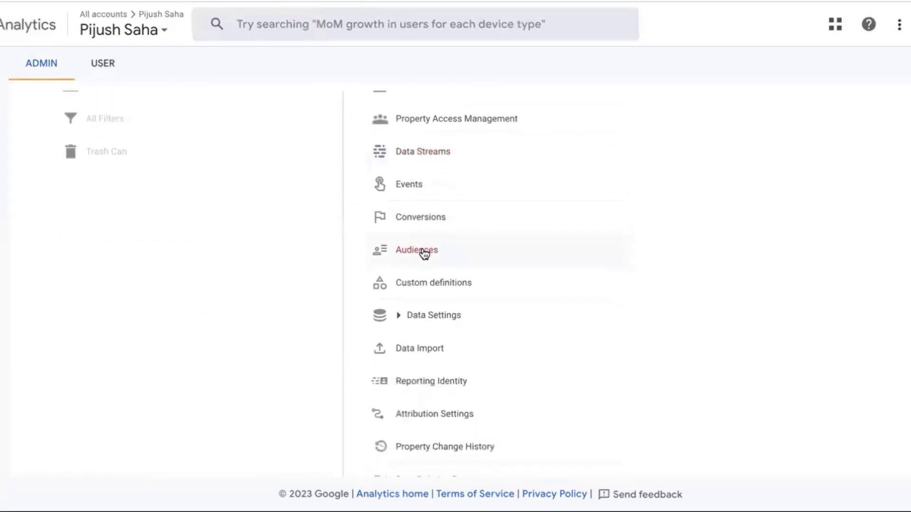
pyautogui.scroll(2, 424, 253)
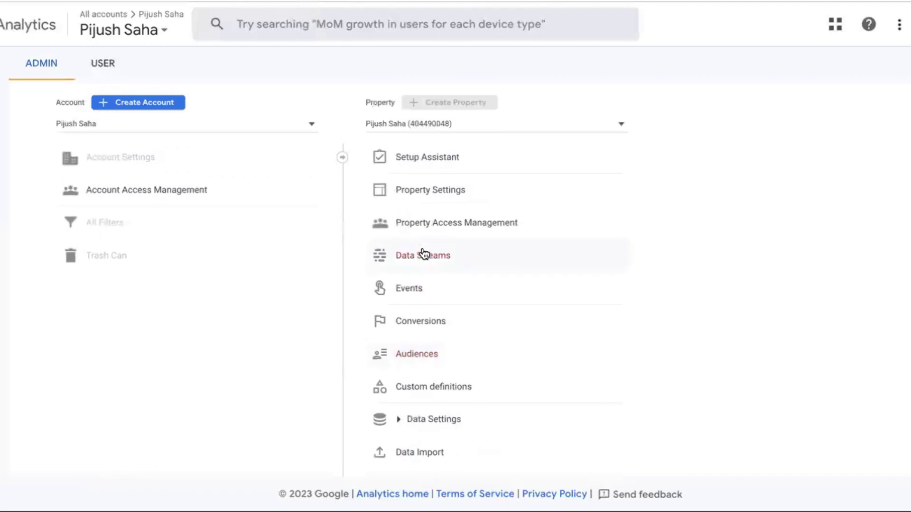
pyautogui.click(422, 251)
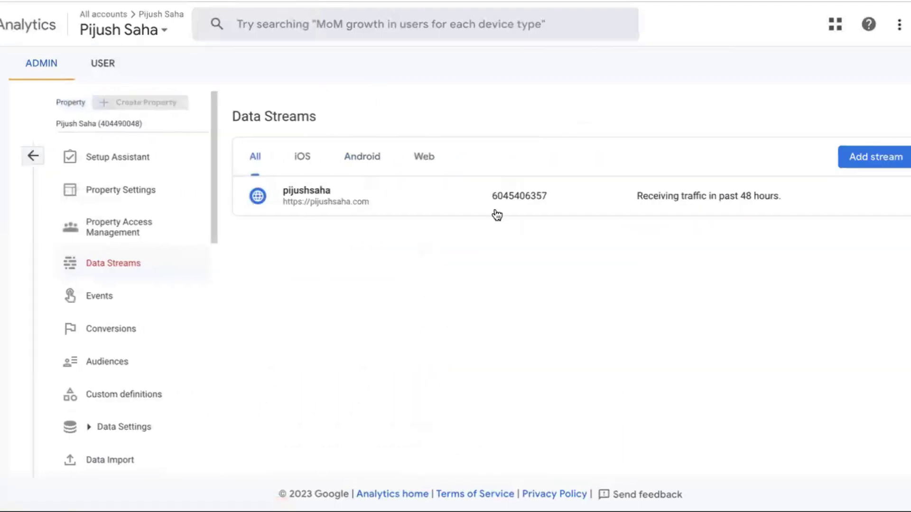
# Open the details of the website's web stream and copy its Measurement ID.
pyautogui.click(544, 195)
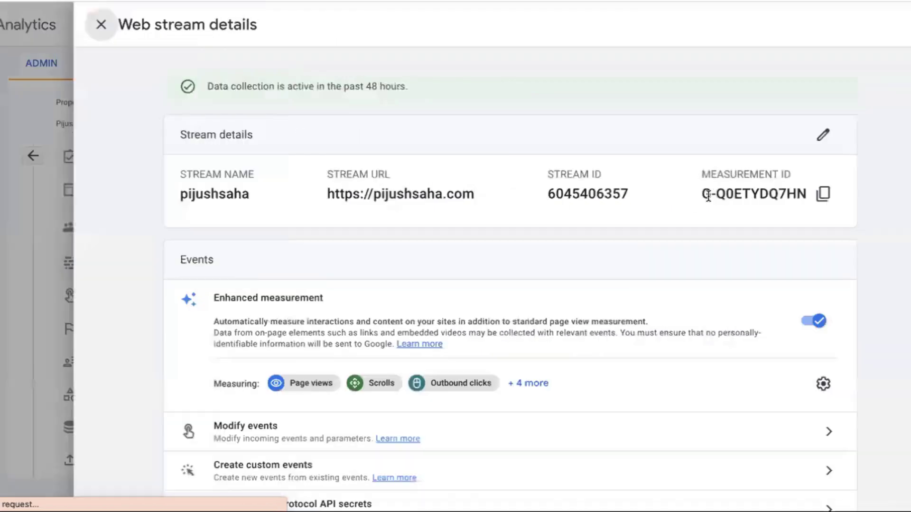
pyautogui.moveTo(706, 195); pyautogui.dragTo(803, 196)
pyautogui.hotkey('ctrl', 'c')
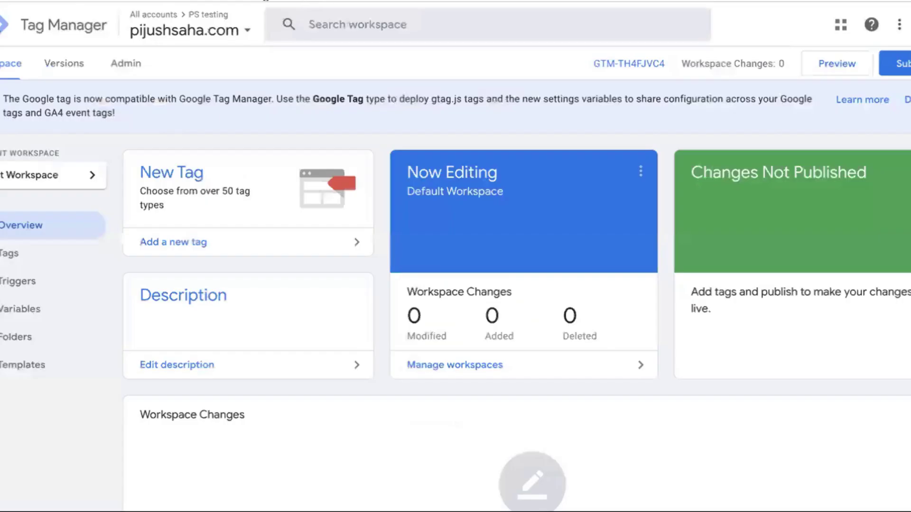
# Switch back to Tag Manager and start a new tag with Google Tag as its type.
pyautogui.click(177, 175)
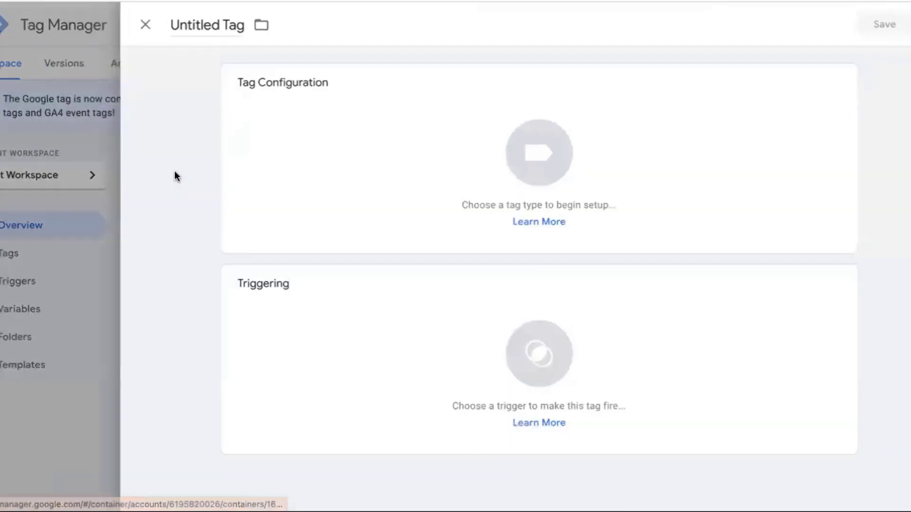
pyautogui.click(467, 172)
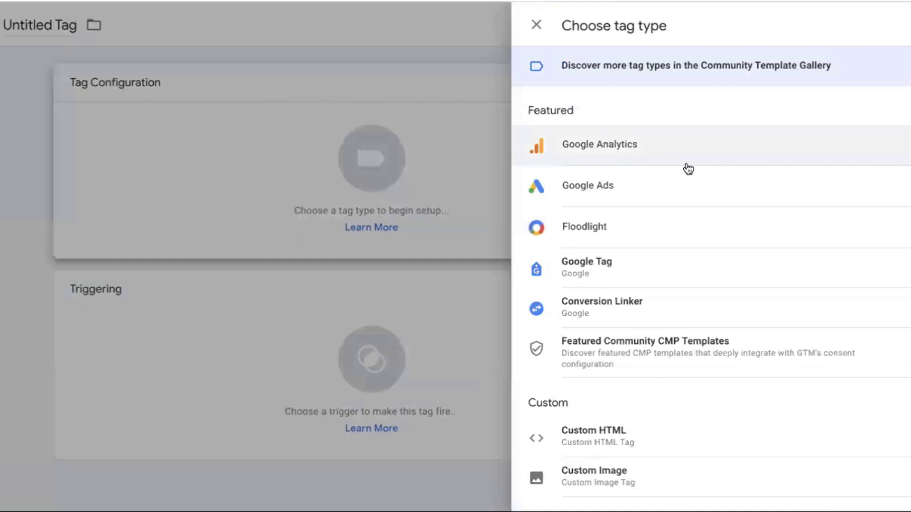
pyautogui.click(620, 274)
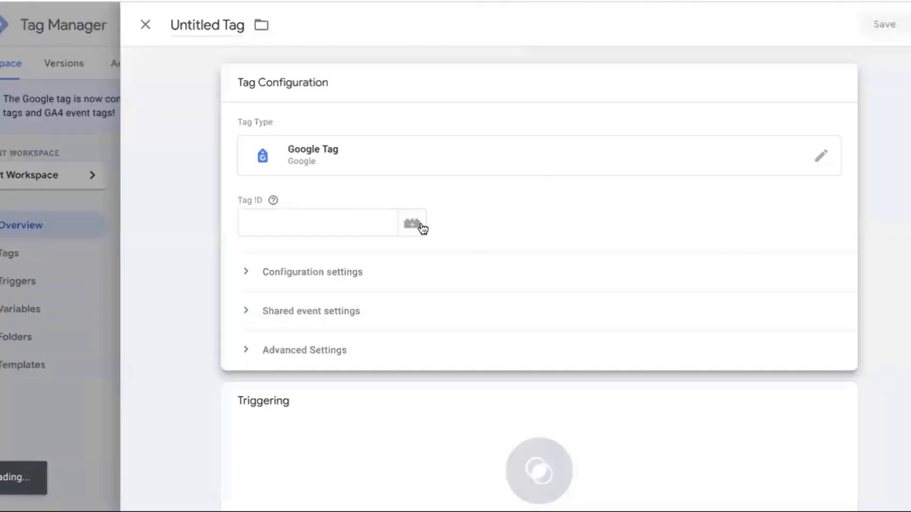
# Try the prefixes AW and G in the Tag ID field to view their suggestions, and discard the unsaved tag.
pyautogui.click(303, 222)
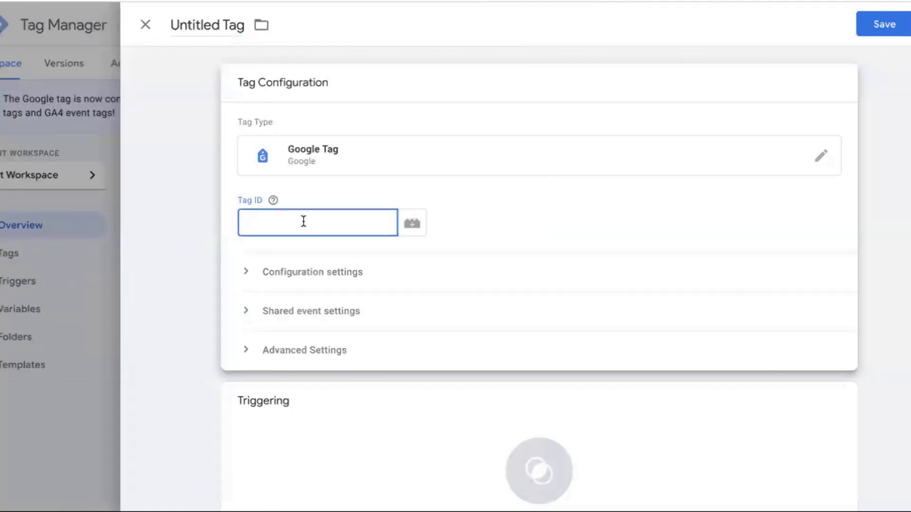
pyautogui.write('AW')
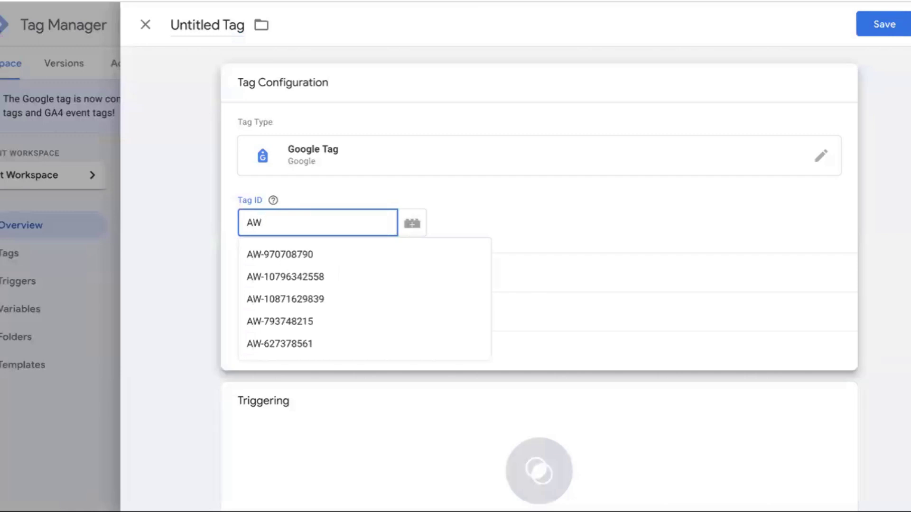
pyautogui.press('BackSpace')
pyautogui.press('BackSpace')
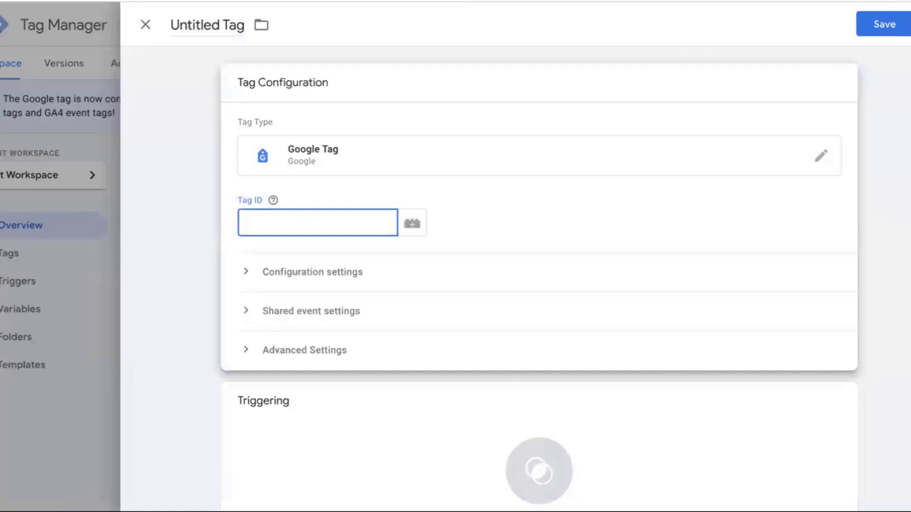
pyautogui.write('G')
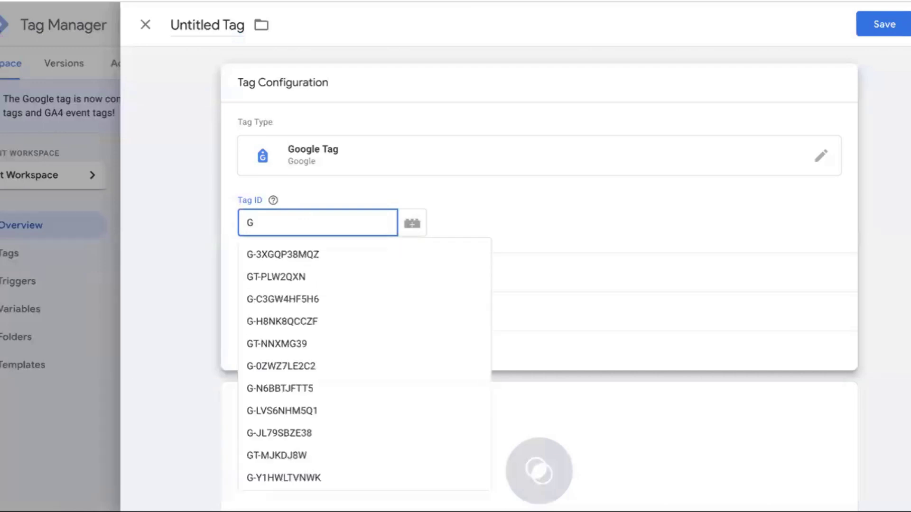
pyautogui.press('BackSpace')
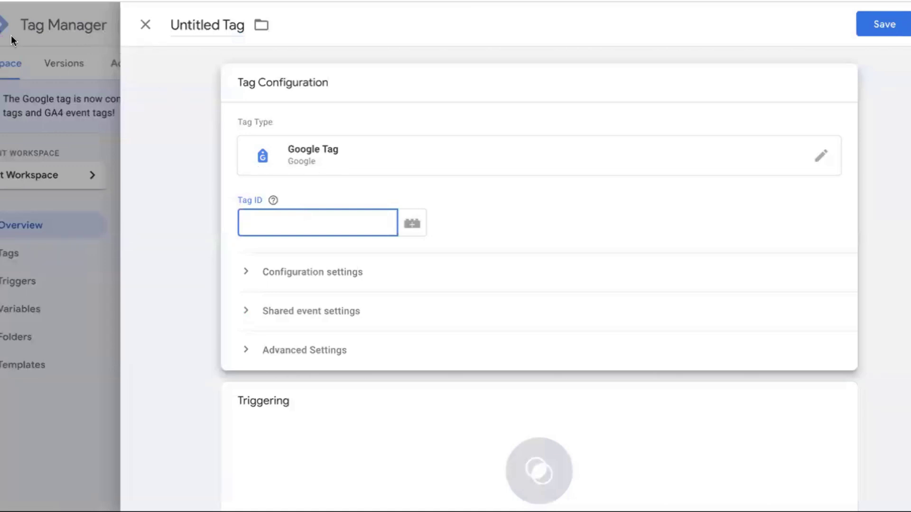
pyautogui.click(146, 25)
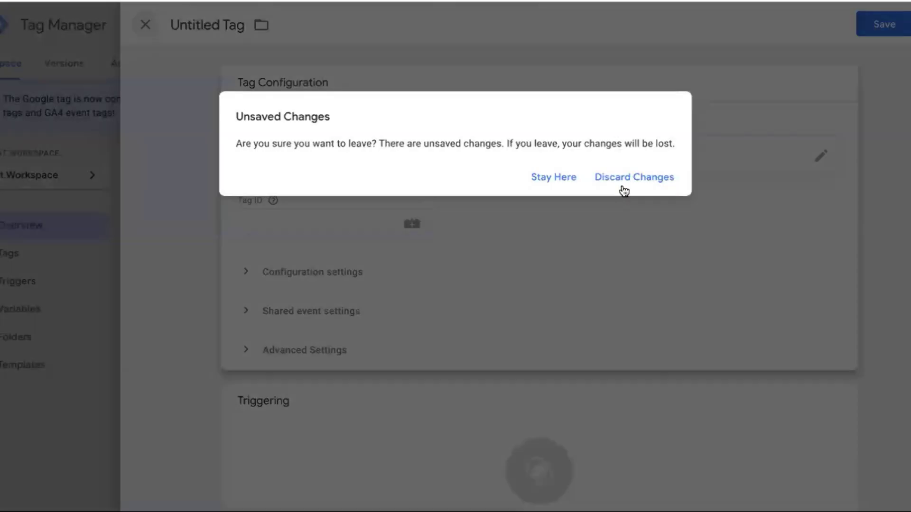
pyautogui.click(620, 180)
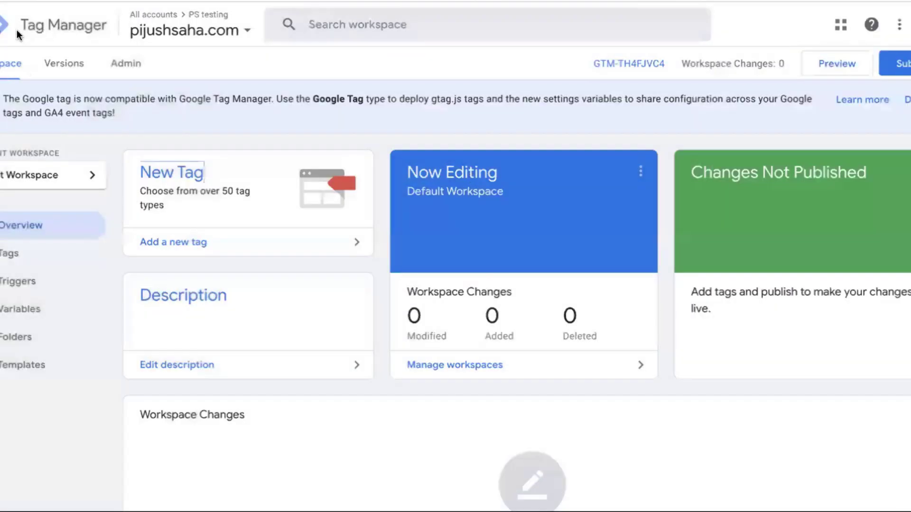
# Open the Google tags list for all accounts and examine the Tag IDs with G- and AW- prefixes.
pyautogui.click(5, 27)
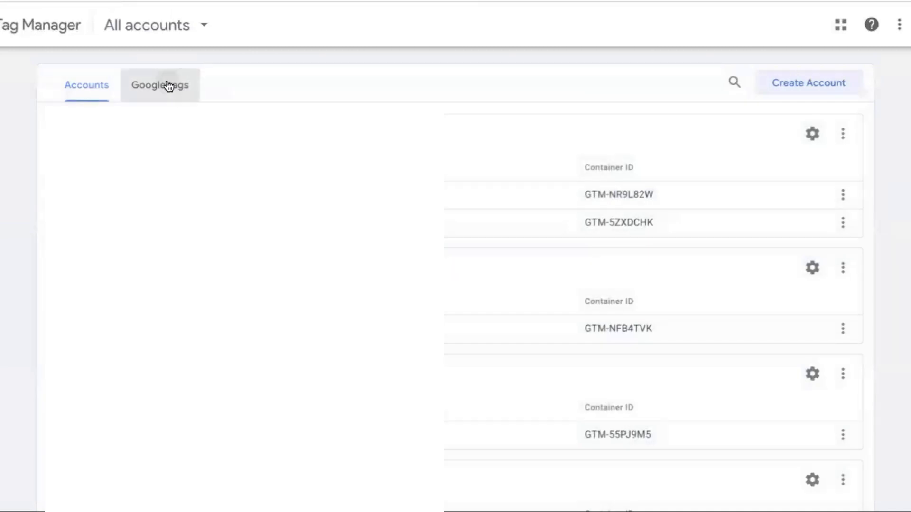
pyautogui.click(167, 86)
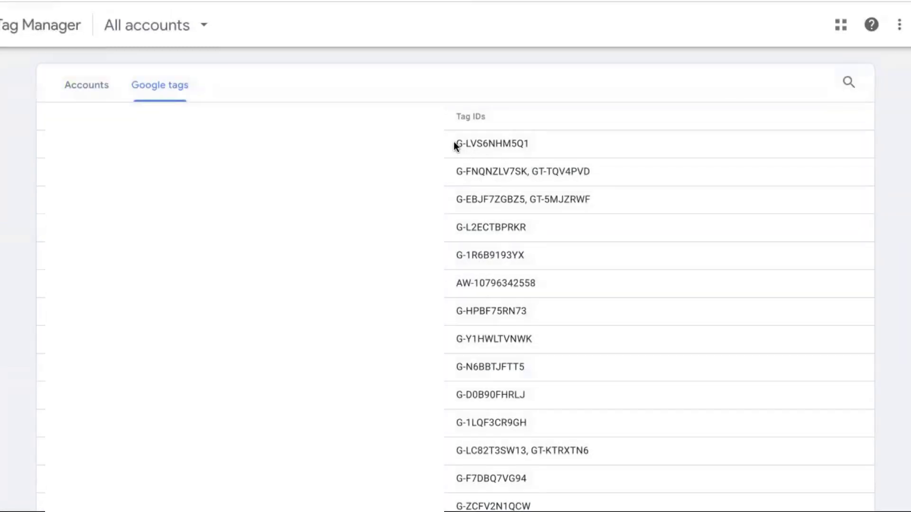
pyautogui.moveTo(455, 144); pyautogui.dragTo(463, 144)
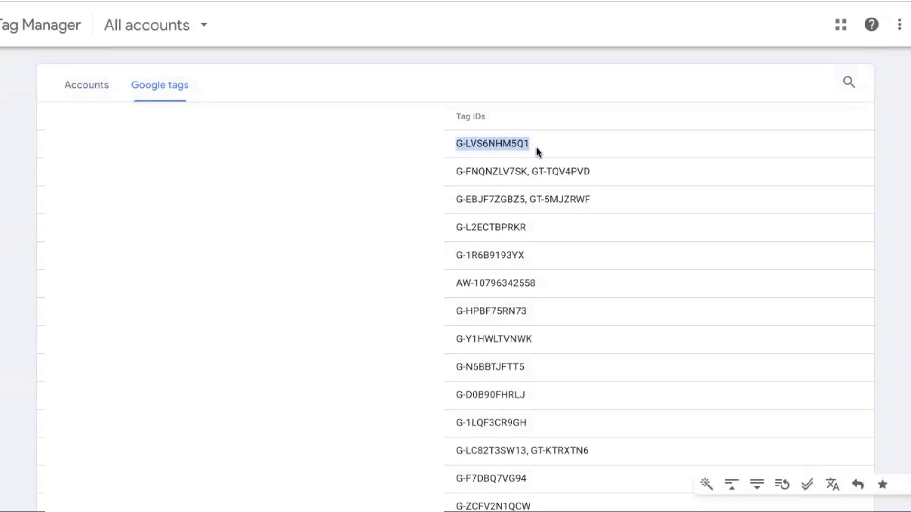
pyautogui.scroll(-1, 510, 289)
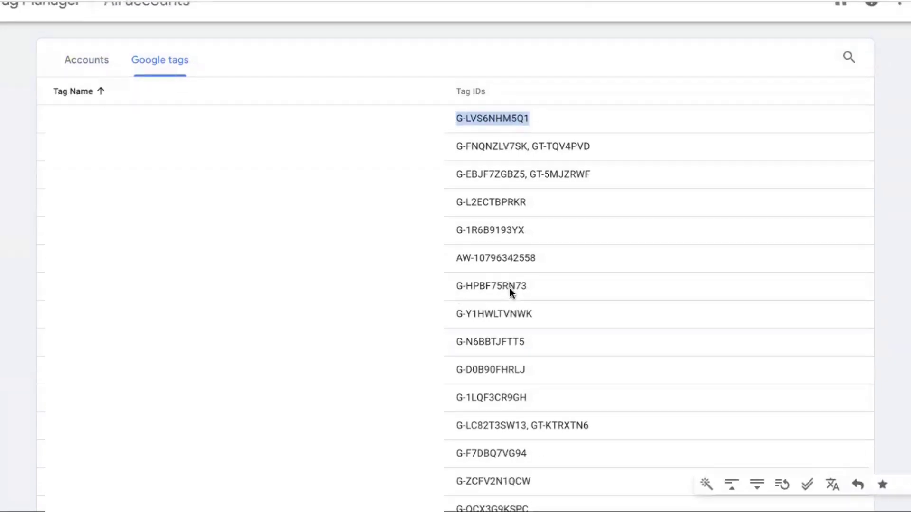
pyautogui.scroll(1, 510, 288)
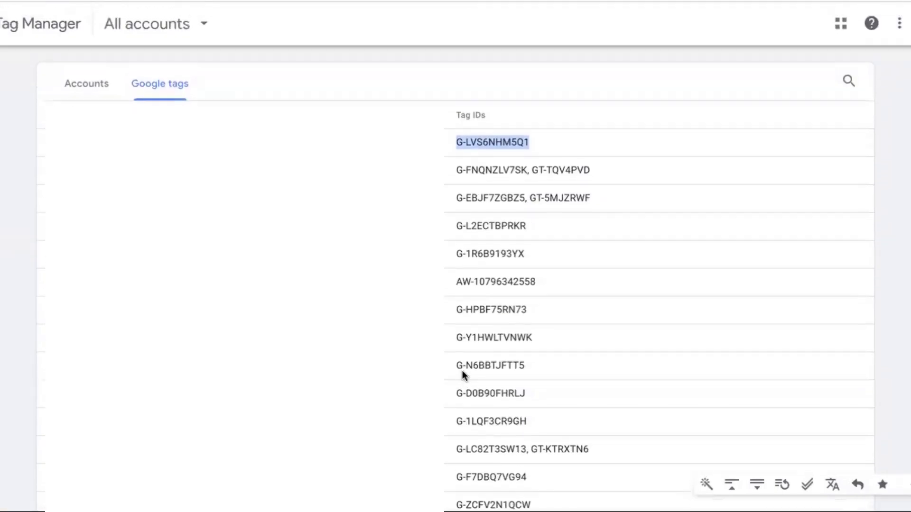
pyautogui.moveTo(458, 367); pyautogui.dragTo(466, 366)
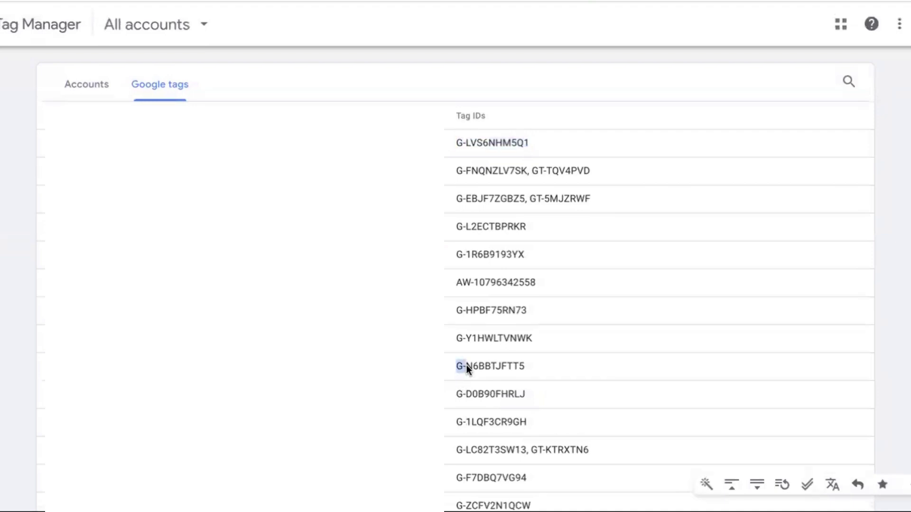
pyautogui.moveTo(459, 284); pyautogui.dragTo(463, 281)
# Try a new Google Tag with Tag ID G-Q0ETYDQ7HN in the container's workspace, and discard the unsaved tag.
pyautogui.hotkey('alt', 'Left')
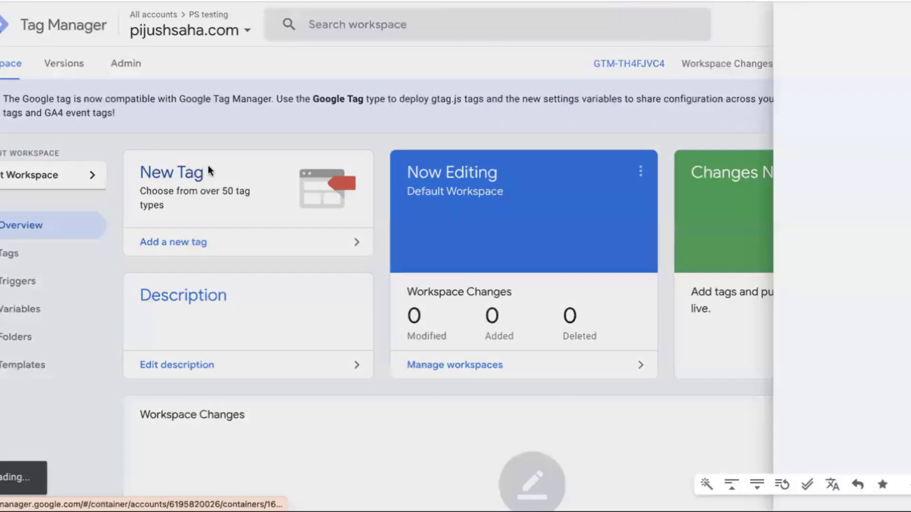
pyautogui.click(209, 170)
pyautogui.click(485, 202)
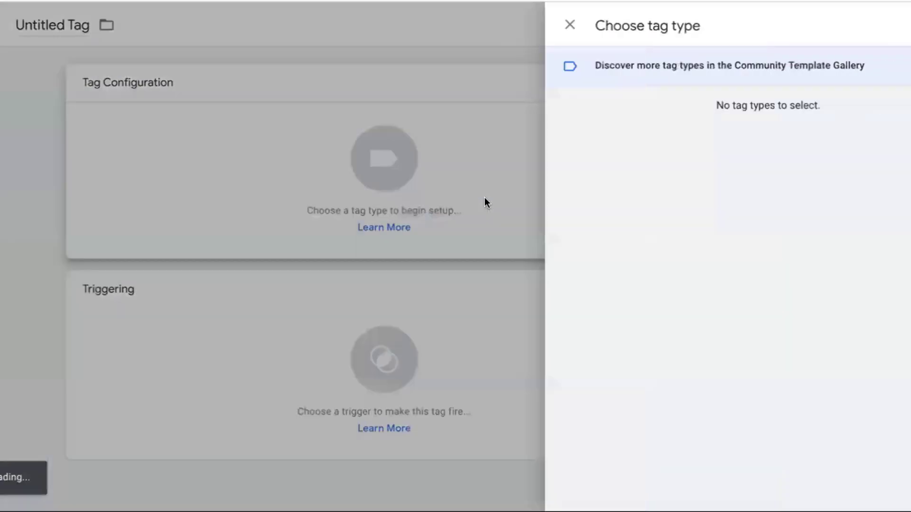
pyautogui.click(632, 263)
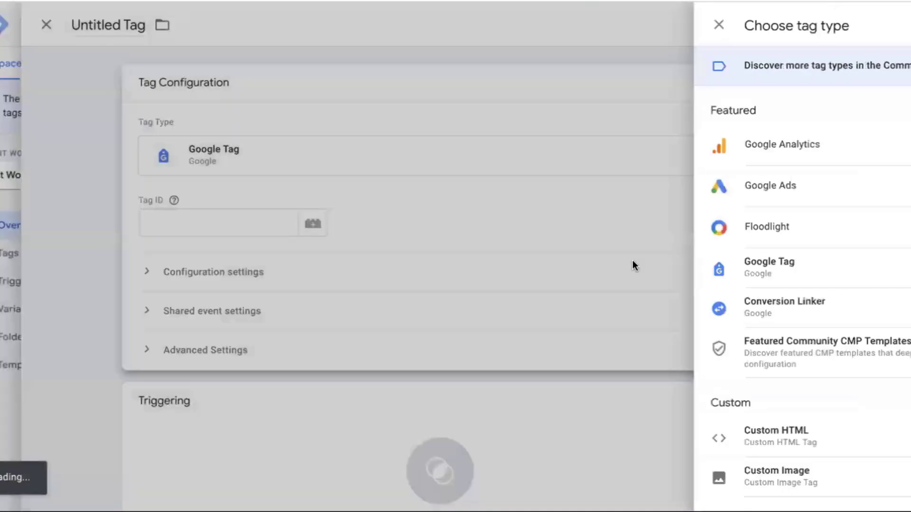
pyautogui.hotkey('ctrl', 'v')
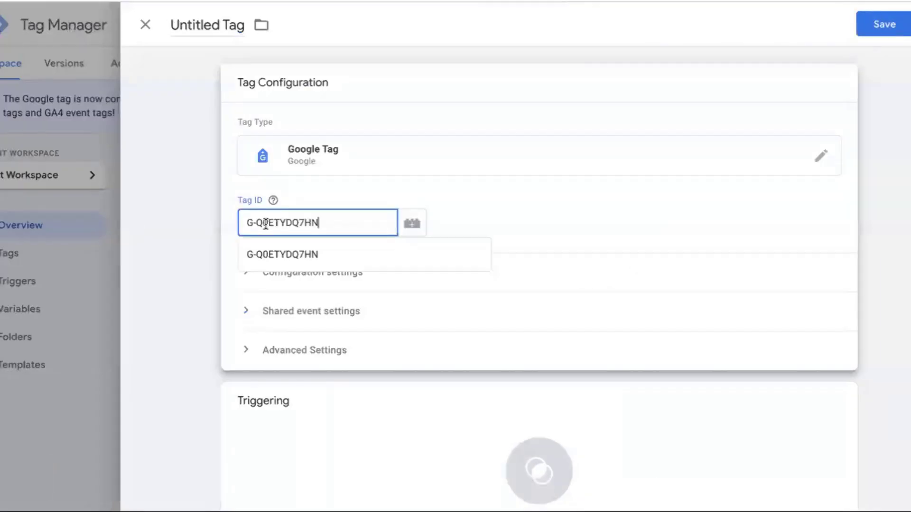
pyautogui.click(292, 253)
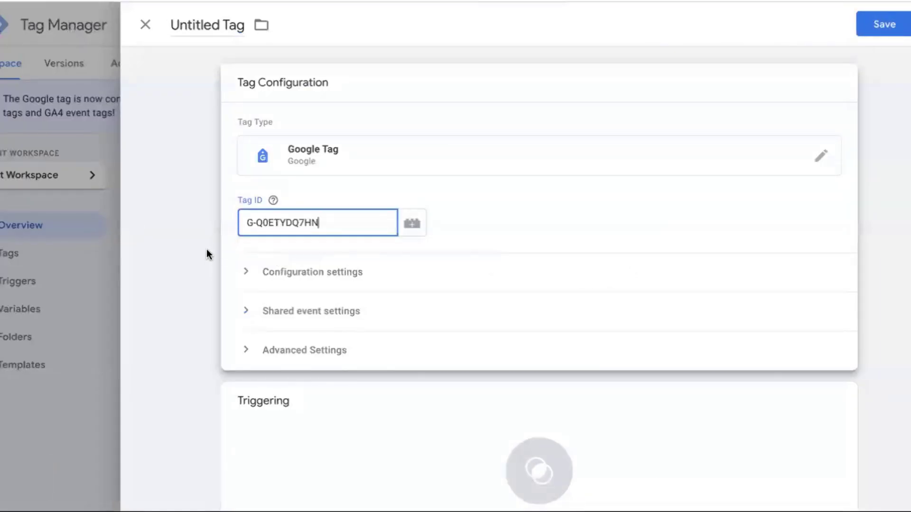
pyautogui.scroll(-2, 190, 263)
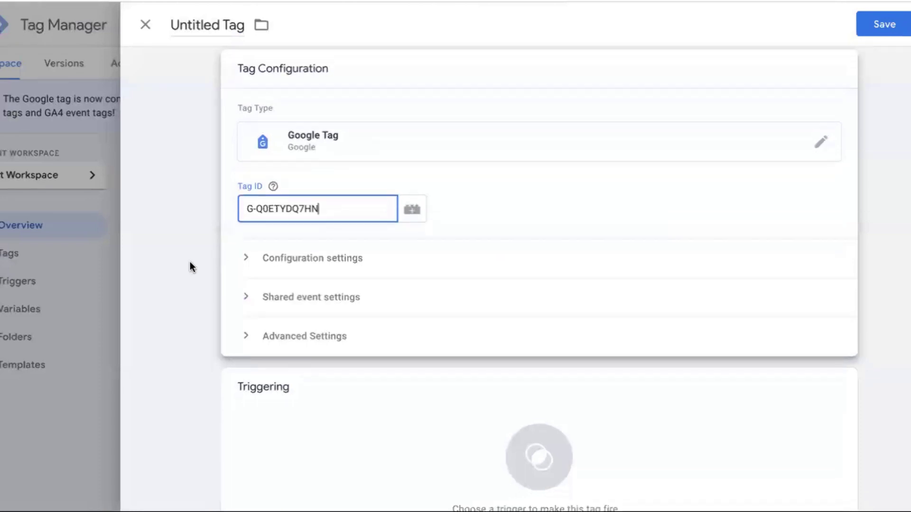
pyautogui.scroll(2, 207, 259)
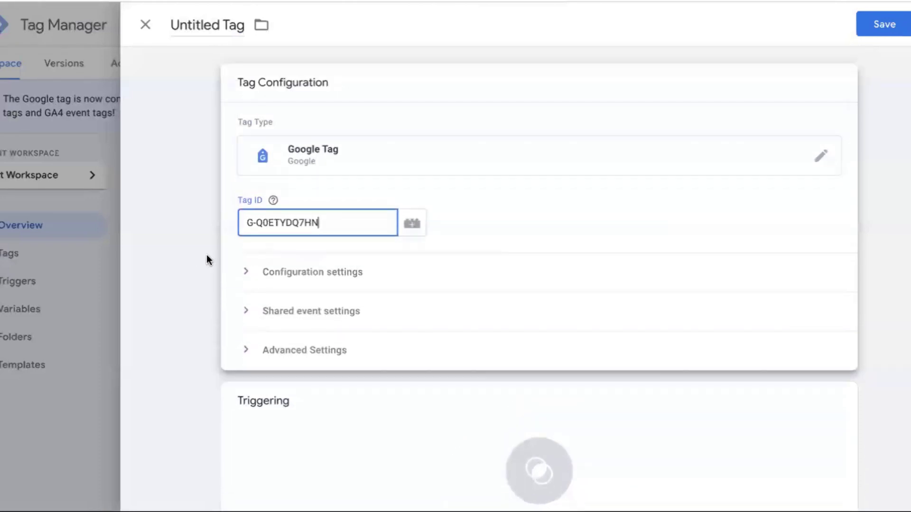
pyautogui.click(146, 25)
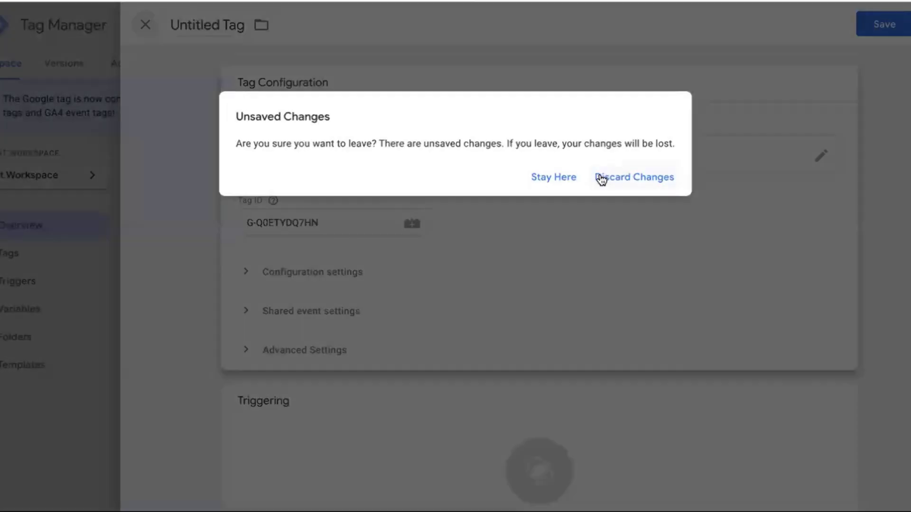
pyautogui.click(604, 177)
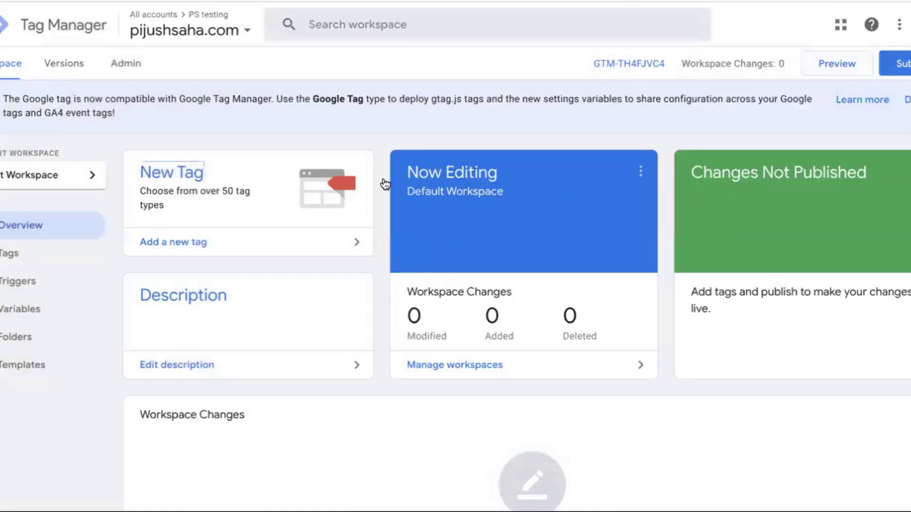
# Start a new tag with Google Tag as its type and set its Tag ID to G-Q0ETYDQ7HN.
pyautogui.click(241, 192)
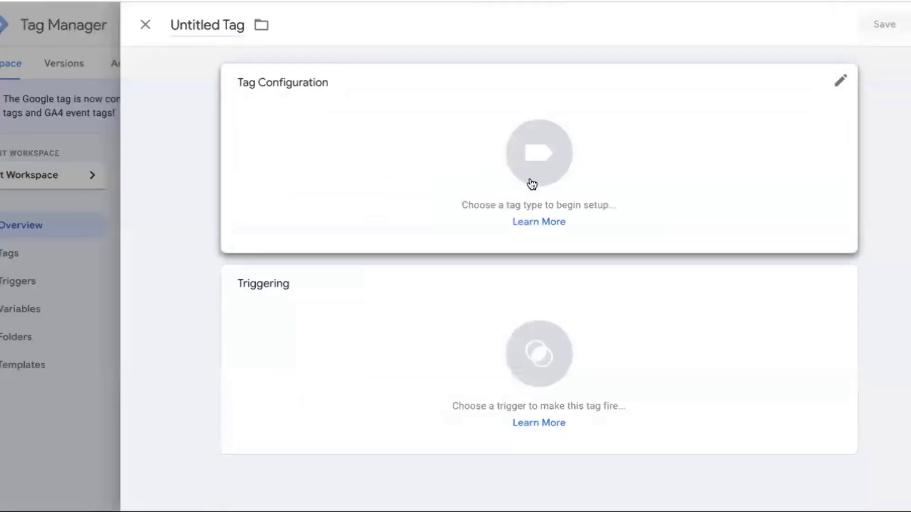
pyautogui.click(530, 183)
pyautogui.click(749, 150)
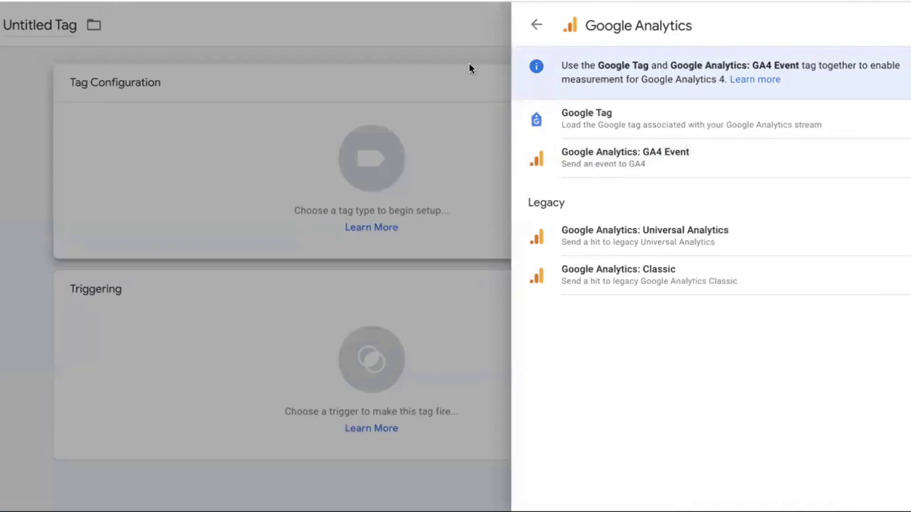
pyautogui.click(448, 90)
pyautogui.click(527, 171)
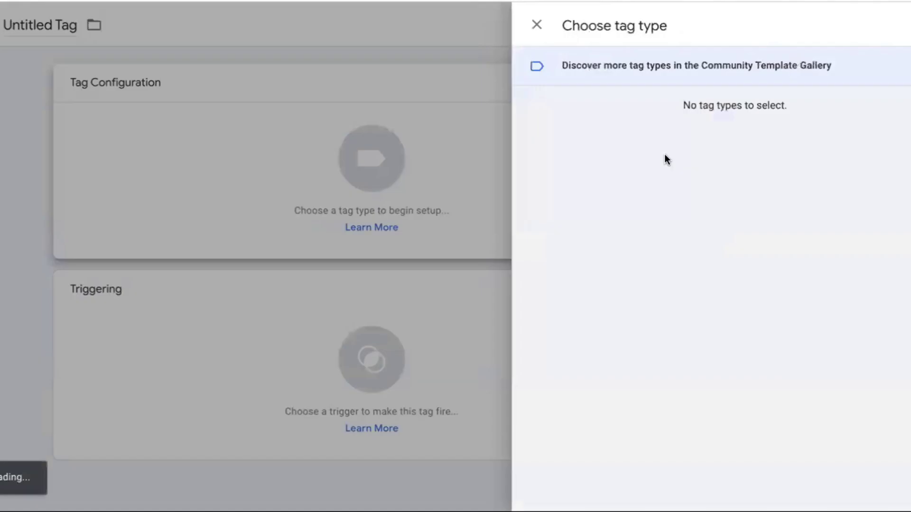
pyautogui.click(600, 264)
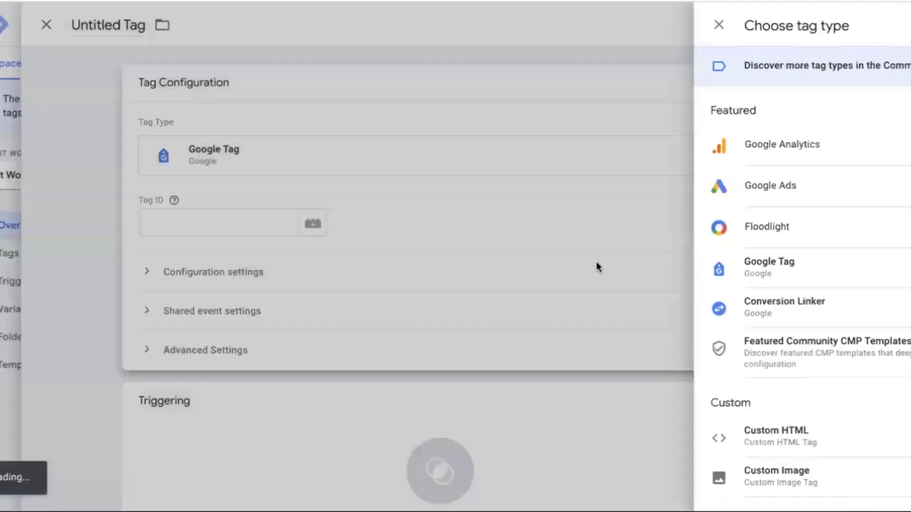
pyautogui.click(331, 227)
pyautogui.write('G-Q0ETYDQ7HN')
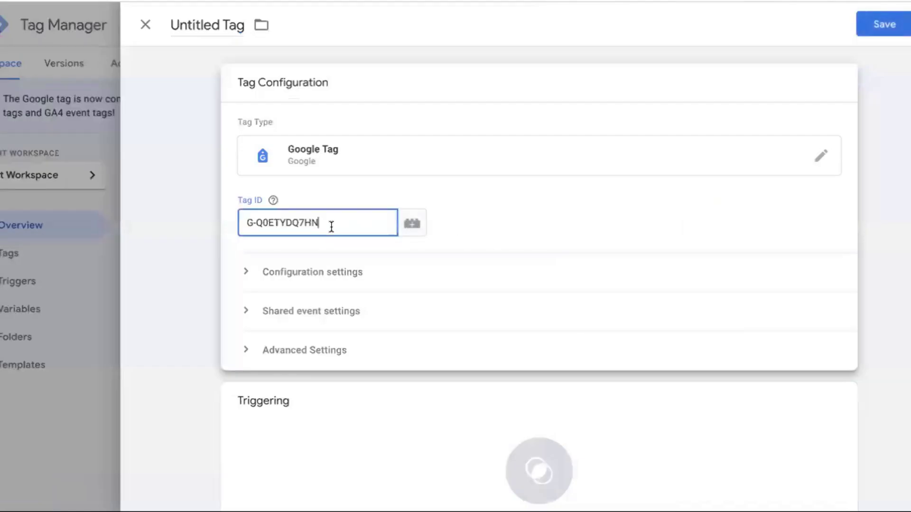
pyautogui.click(215, 295)
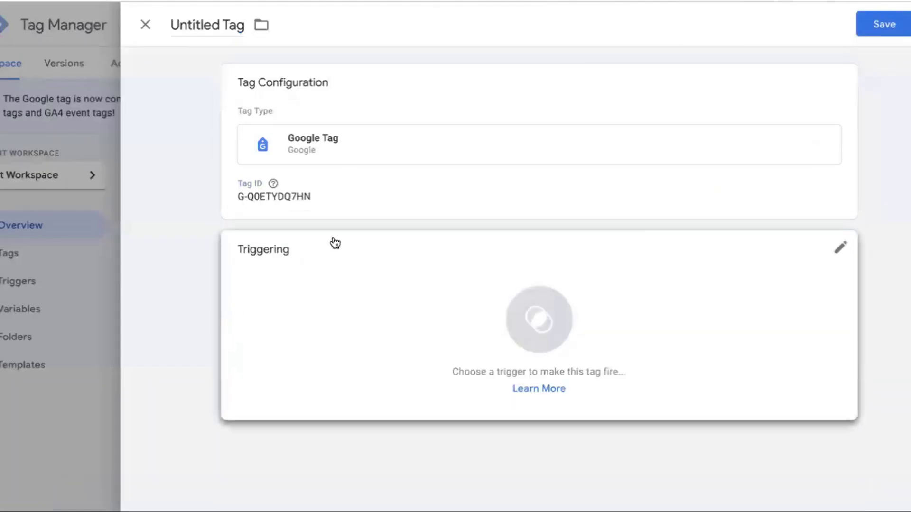
# Expand the tag's Configuration settings, Shared event settings and Advanced Settings, and examine their options.
pyautogui.click(374, 199)
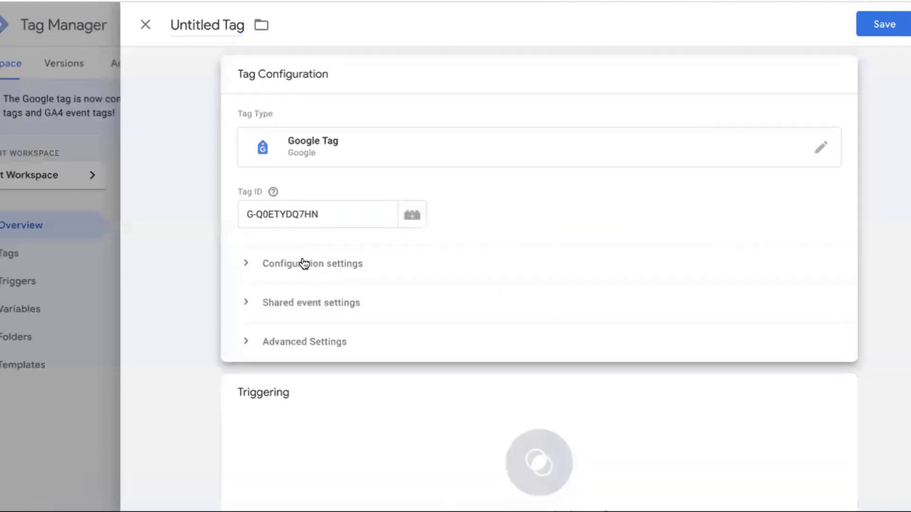
pyautogui.click(280, 265)
pyautogui.scroll(-2, 281, 270)
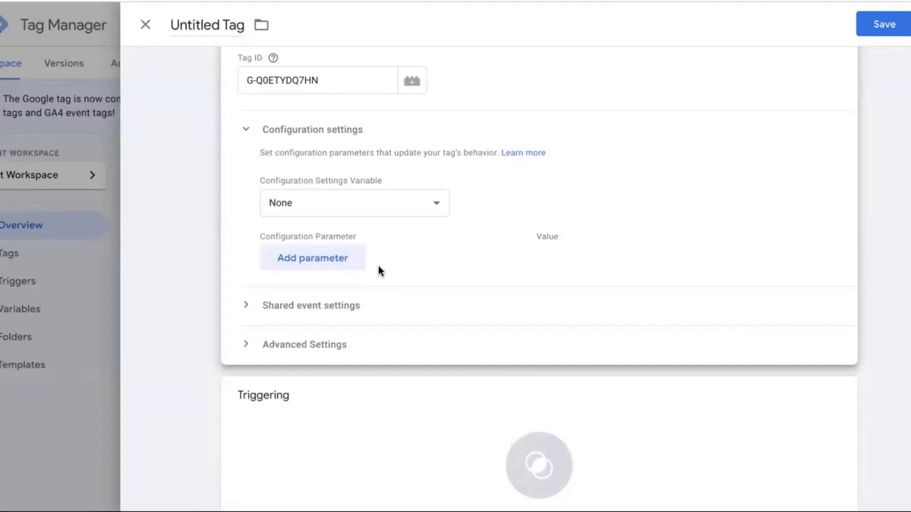
pyautogui.scroll(-2, 378, 269)
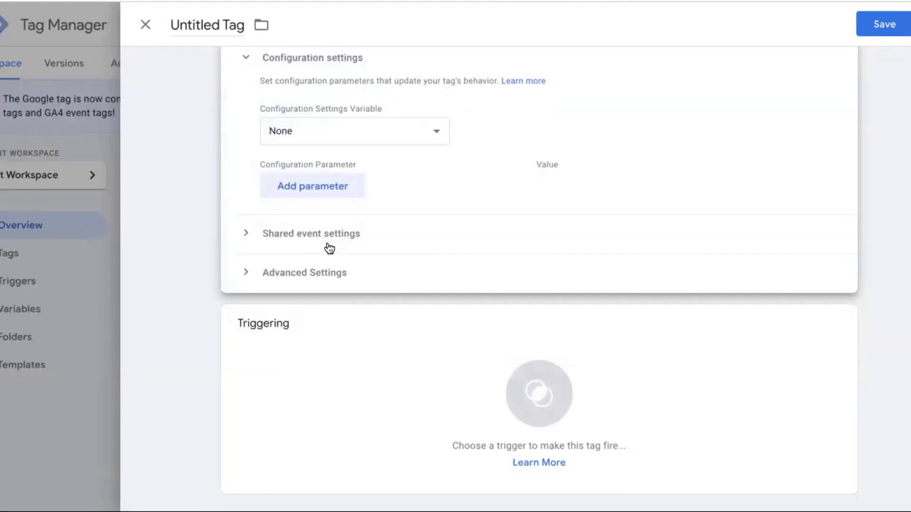
pyautogui.click(329, 247)
pyautogui.scroll(-3, 326, 246)
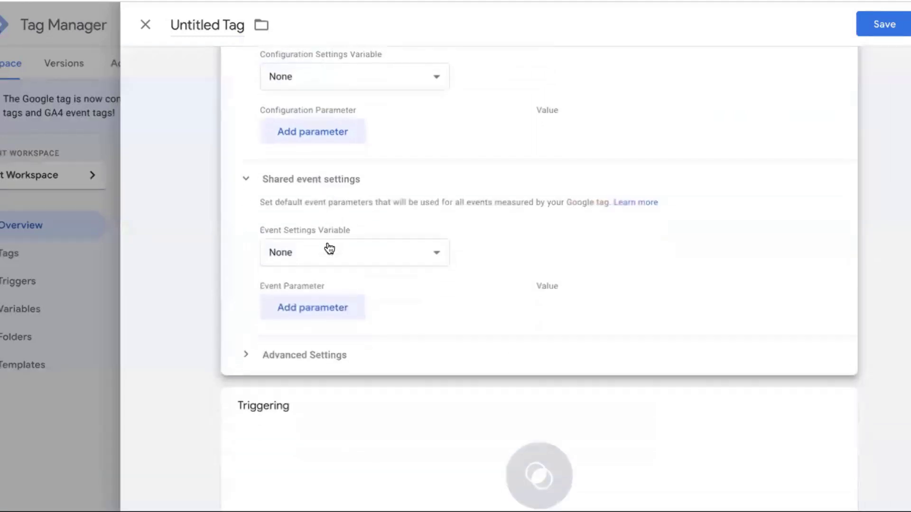
pyautogui.click(283, 314)
pyautogui.scroll(-3, 358, 321)
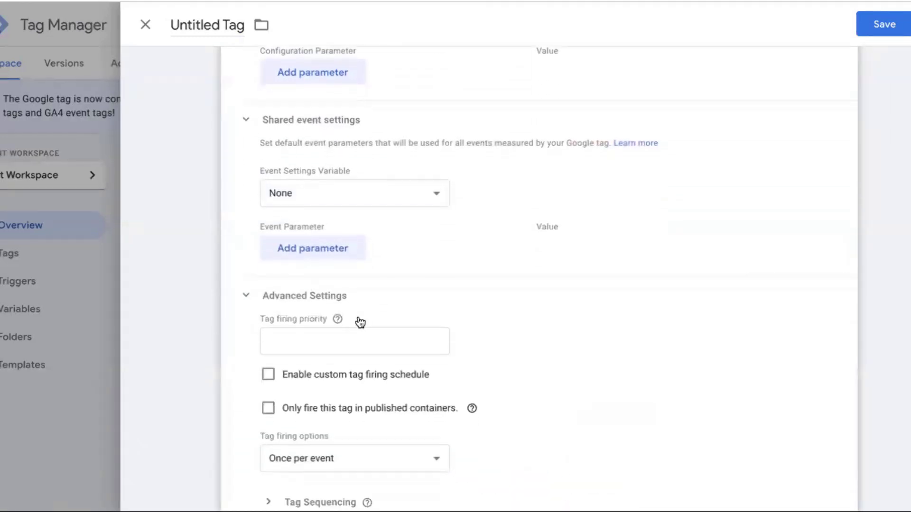
pyautogui.scroll(-2, 359, 319)
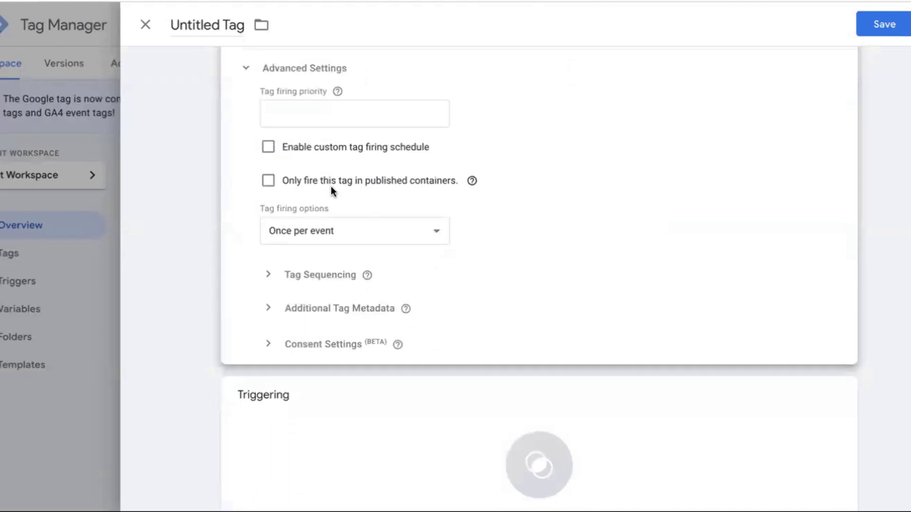
# Add the All Pages trigger to the tag and save it as "PS - Google Tag".
pyautogui.click(399, 447)
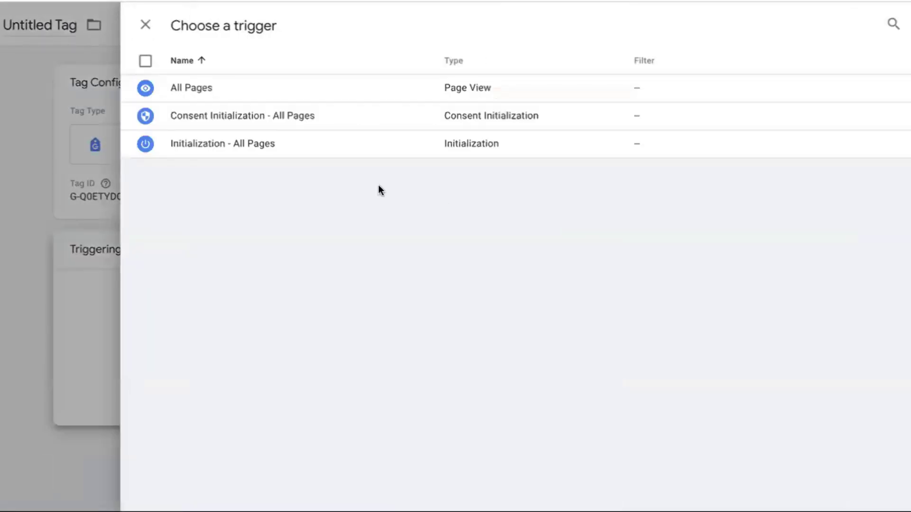
pyautogui.click(205, 97)
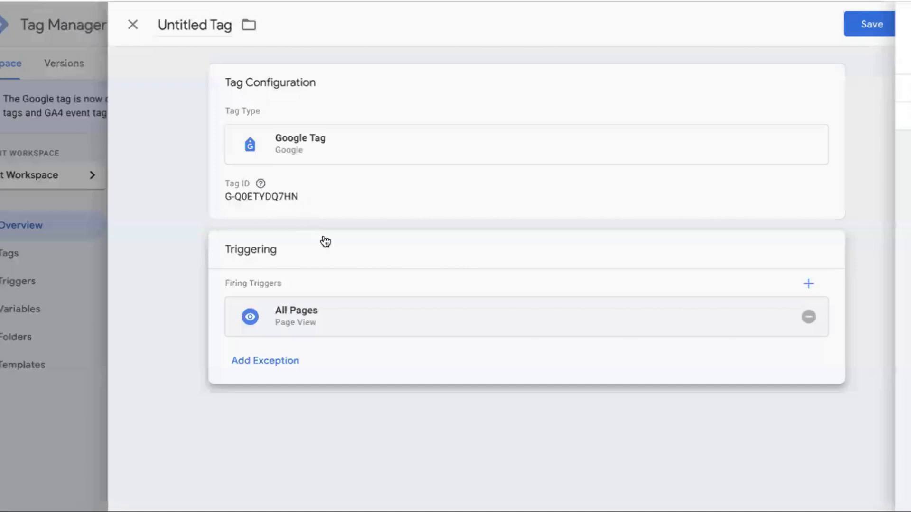
pyautogui.click(866, 27)
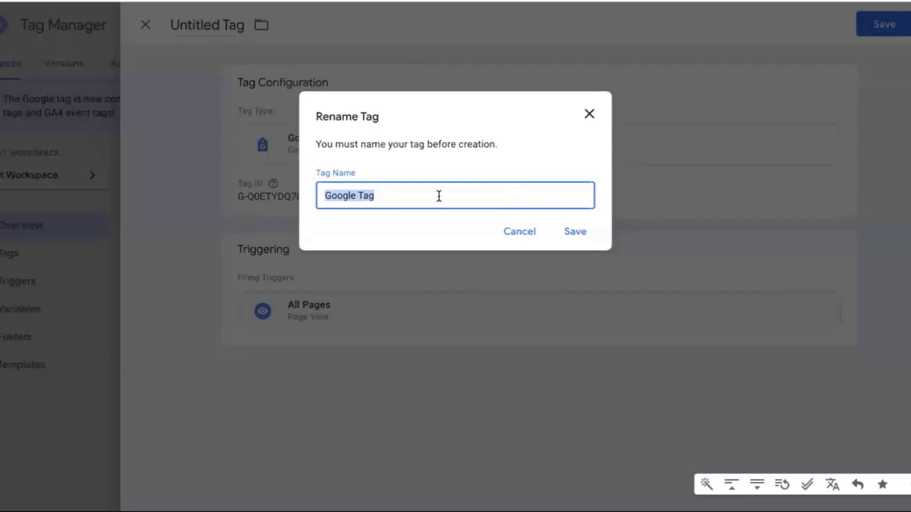
pyautogui.press('Left')
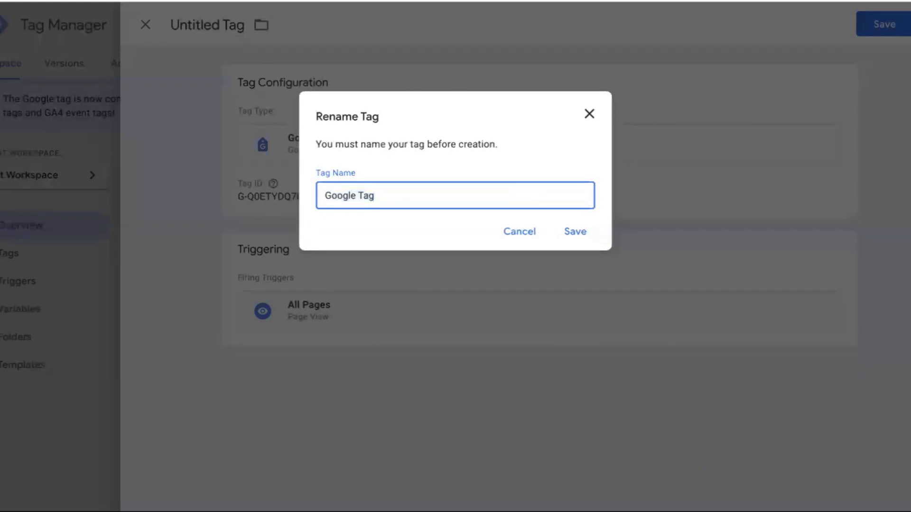
pyautogui.write('PS -')
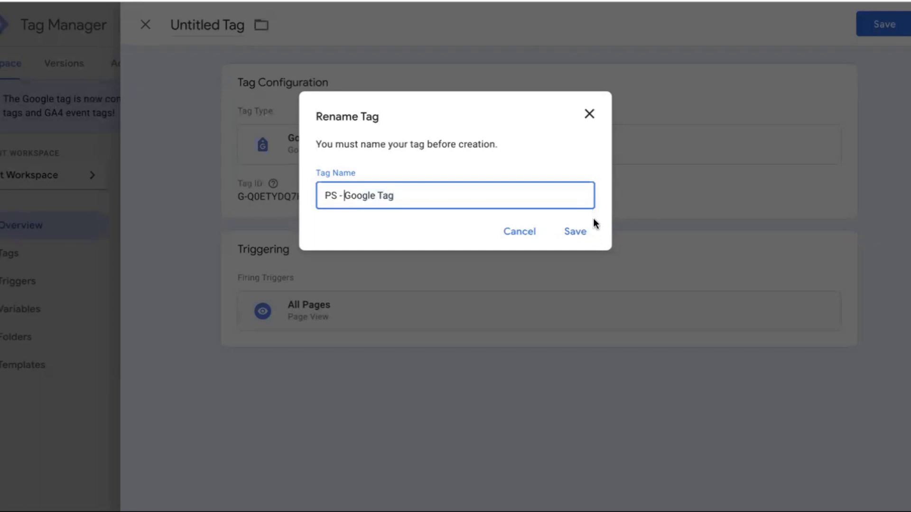
pyautogui.click(575, 231)
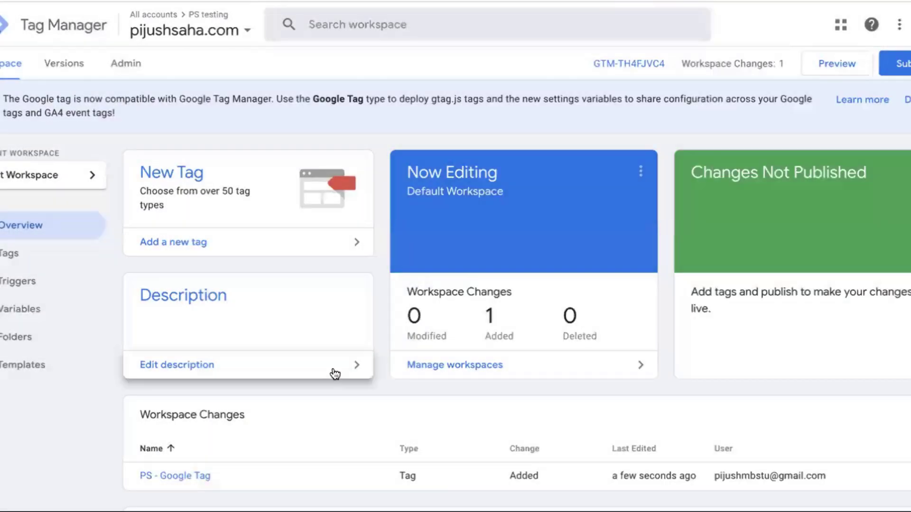
# Start another tag of type Google Analytics: GA4 Event and set its Measurement ID to G-Q0ETYDQ7HN.
pyautogui.click(40, 257)
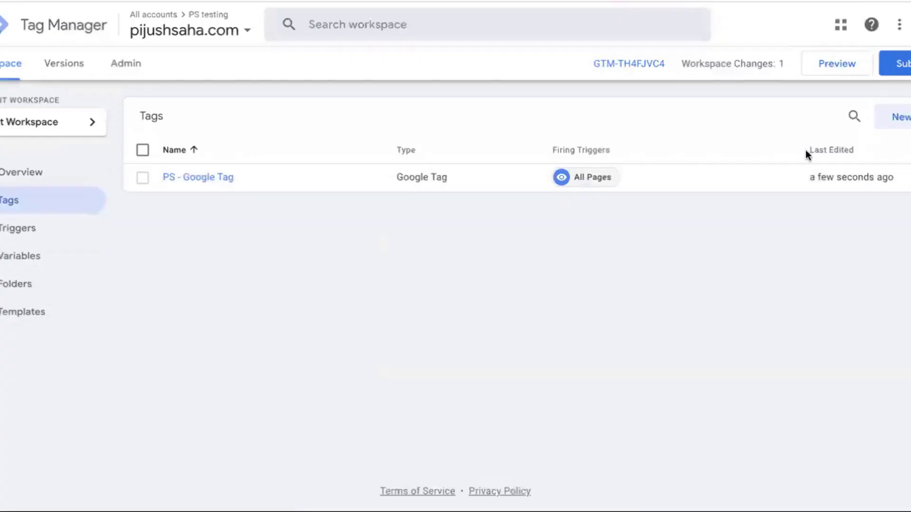
pyautogui.click(904, 120)
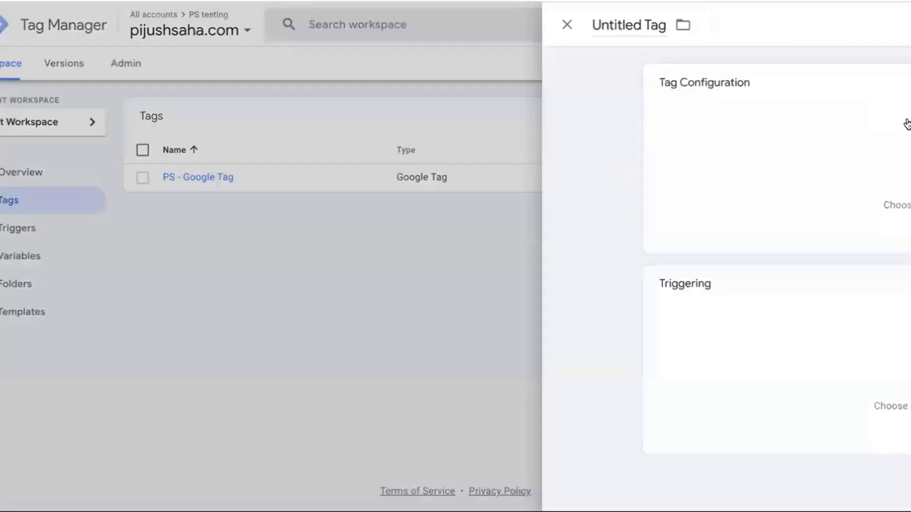
pyautogui.click(598, 179)
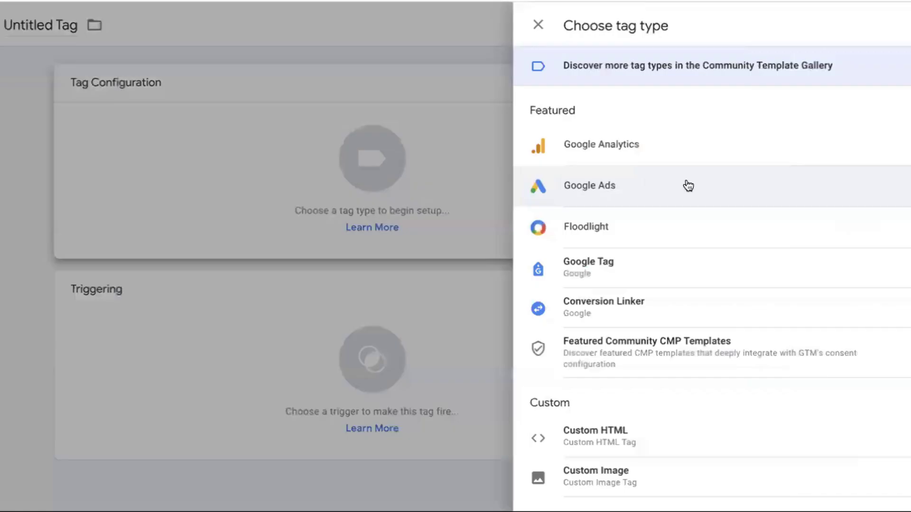
pyautogui.click(868, 146)
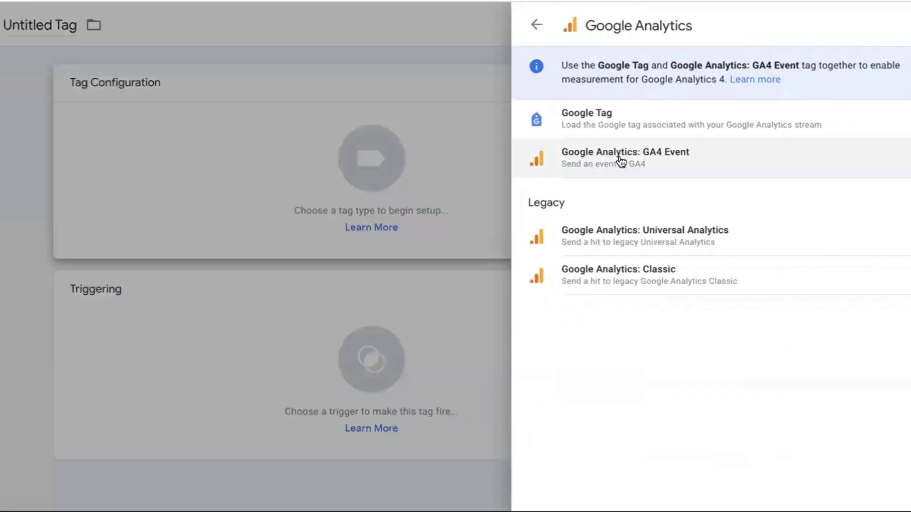
pyautogui.click(627, 159)
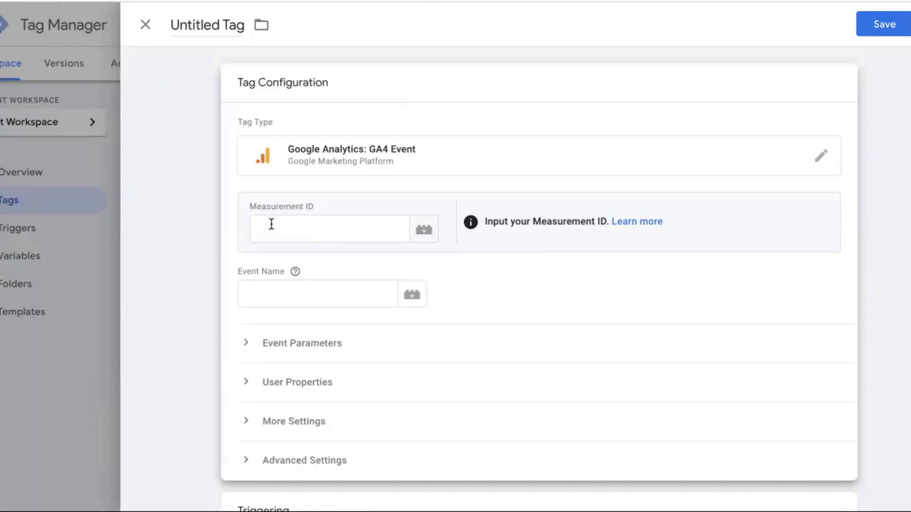
pyautogui.click(270, 223)
pyautogui.write('G-Q0ETYDQ7HN')
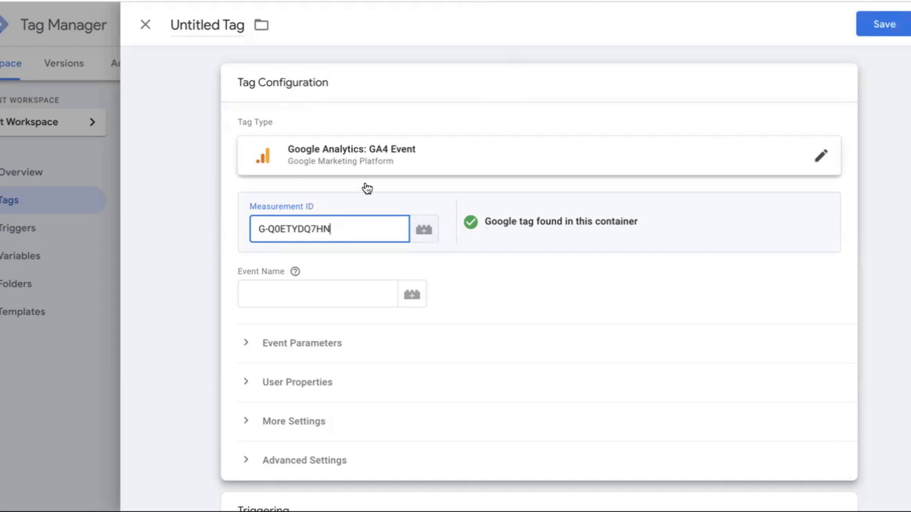
# Create a new variable of type Constant from the Measurement ID field, with the value G-Q0ETYDQ7HN.
pyautogui.click(428, 241)
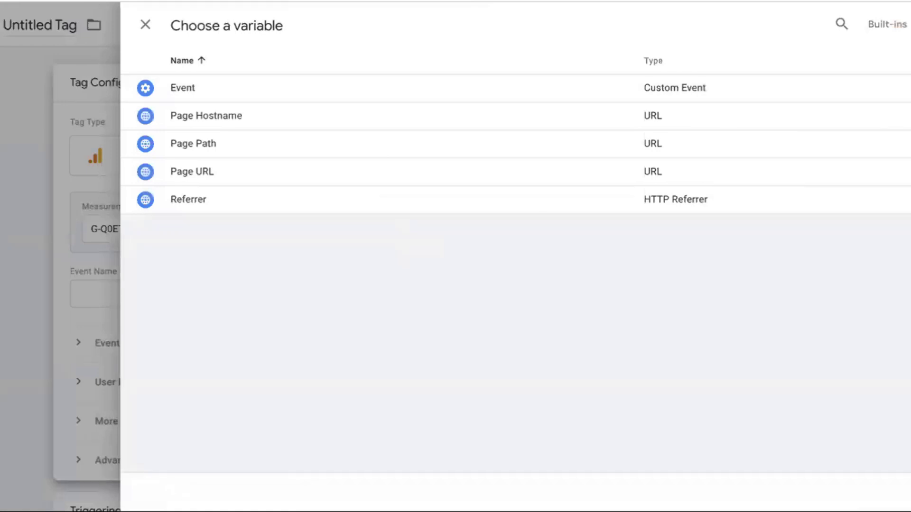
pyautogui.click(906, 24)
pyautogui.click(551, 163)
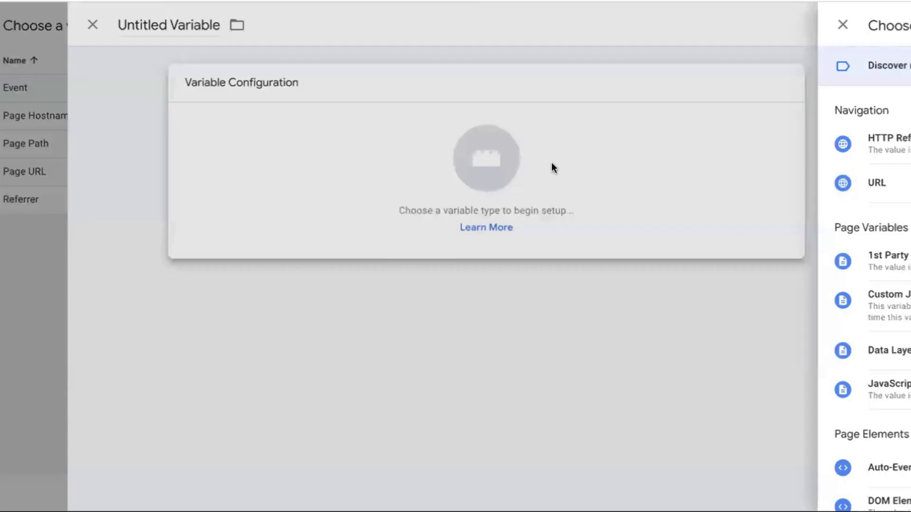
pyautogui.scroll(-6, 649, 235)
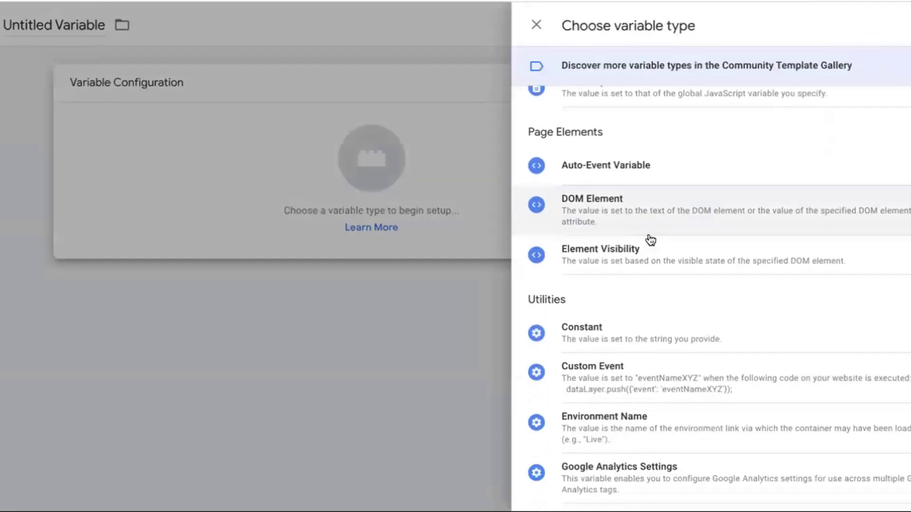
pyautogui.scroll(-2, 650, 240)
pyautogui.click(620, 250)
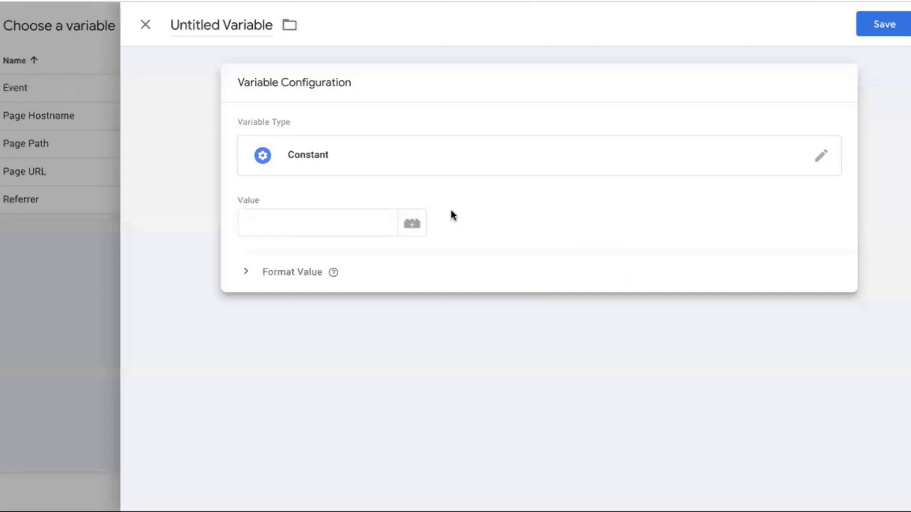
pyautogui.click(310, 223)
pyautogui.write('G-Q0ETYDQ7HN')
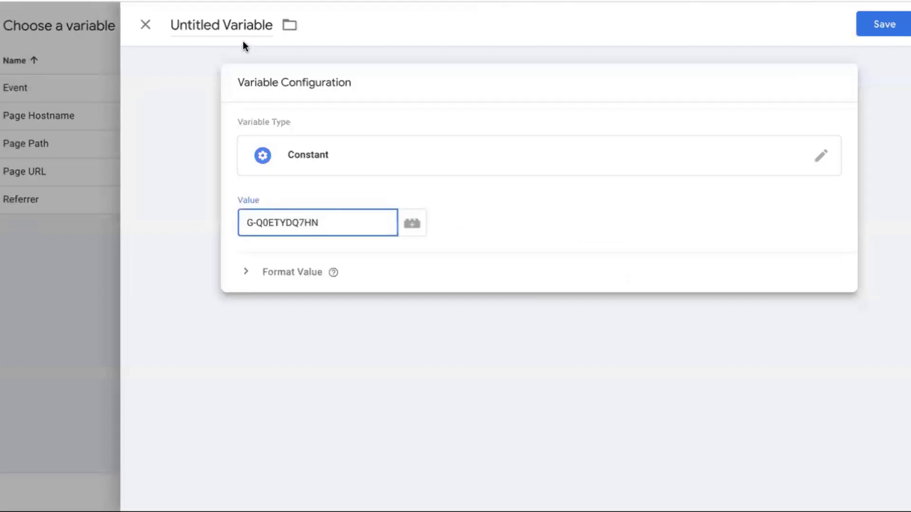
# Name the constant variable "GA4 - G-Q0ETYDQ7HN" and save it.
pyautogui.click(214, 25)
pyautogui.write('GA4 -')
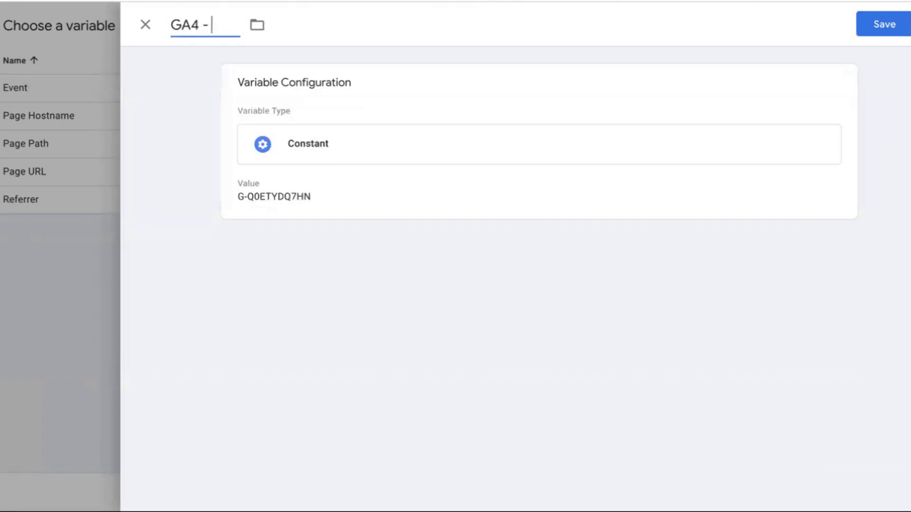
pyautogui.write('G-Q0ETYDQ7HN')
pyautogui.press('Home')
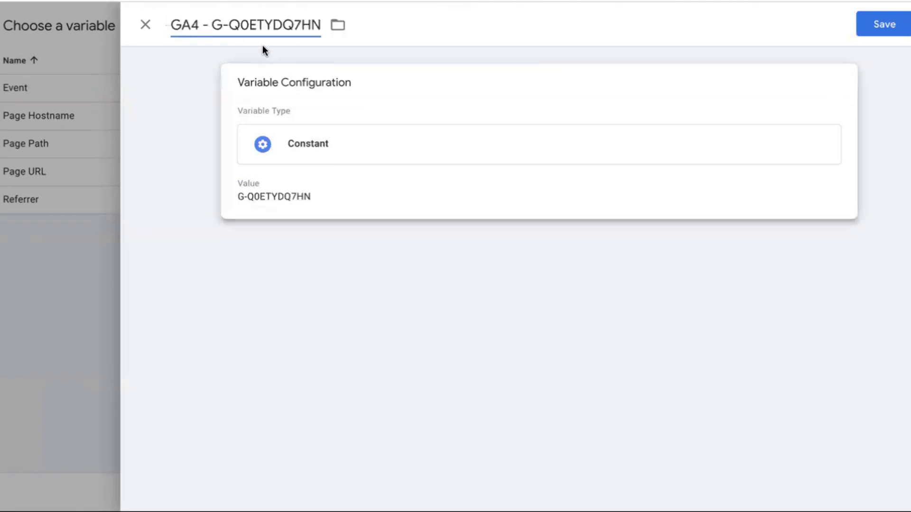
pyautogui.click(881, 34)
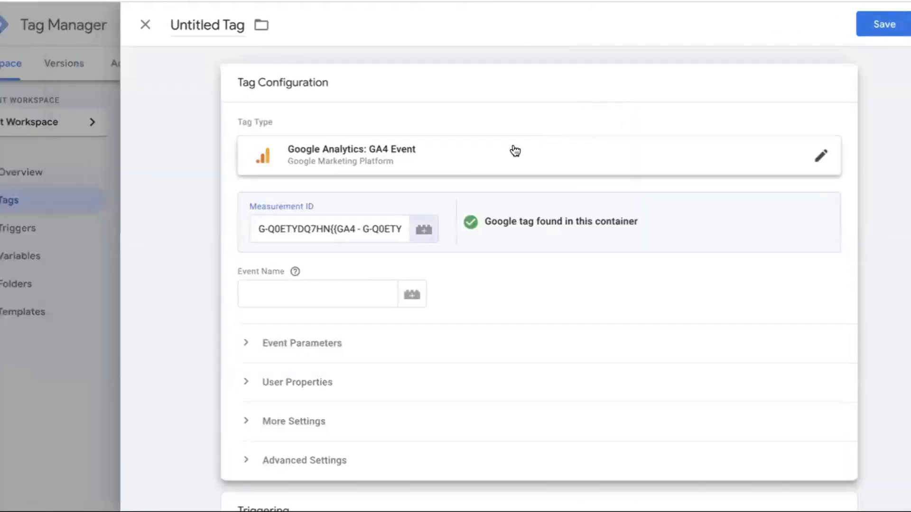
# Clear the Measurement ID and insert only the GA4 - G-Q0ETYDQ7HN variable.
pyautogui.tripleClick(288, 230)
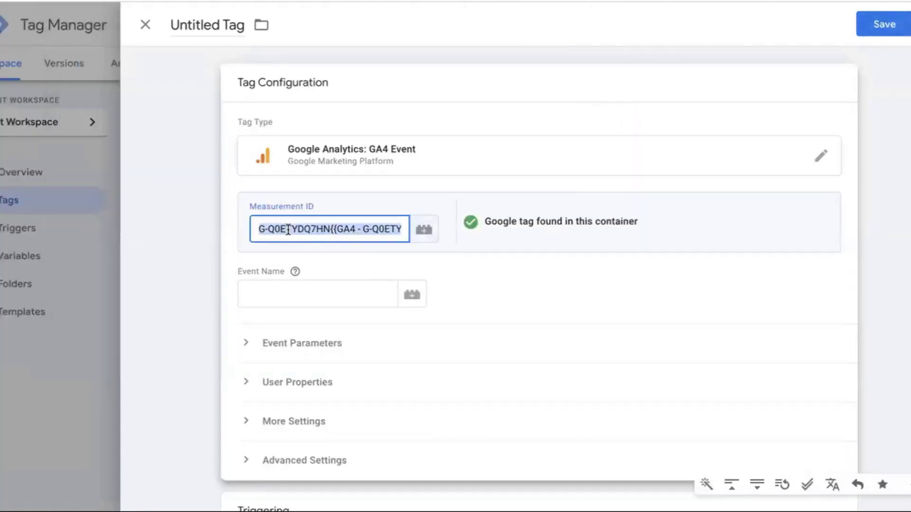
pyautogui.press('BackSpace')
pyautogui.click(424, 231)
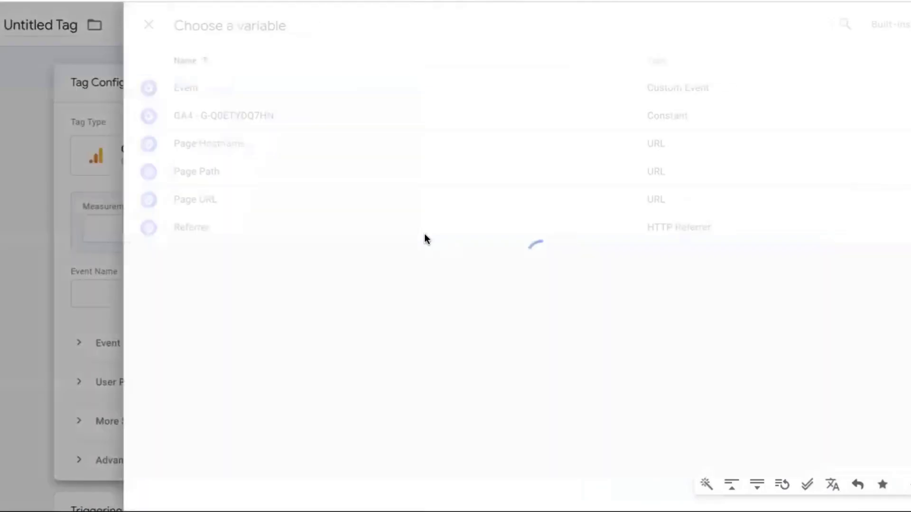
pyautogui.click(226, 116)
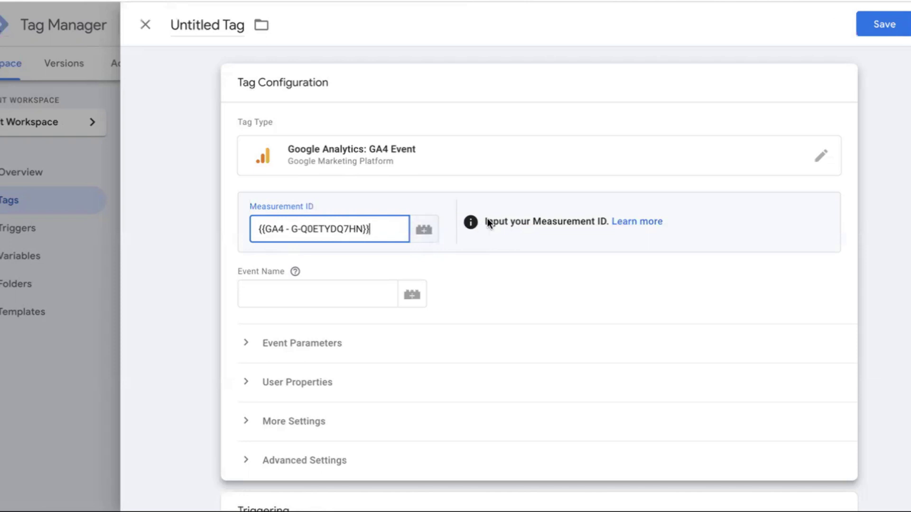
# Empty the Measurement ID and try to find a variable inline with "{{ps".
pyautogui.tripleClick(331, 231)
pyautogui.press('BackSpace')
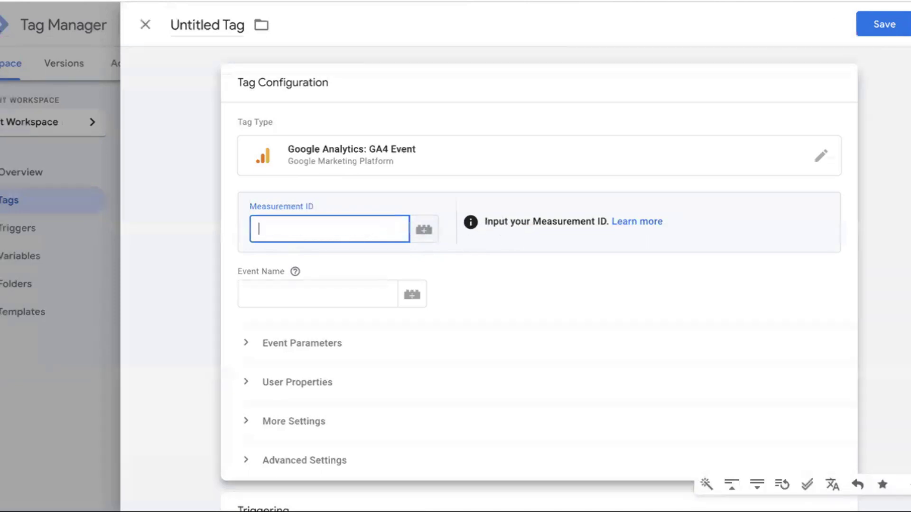
pyautogui.write('{{')
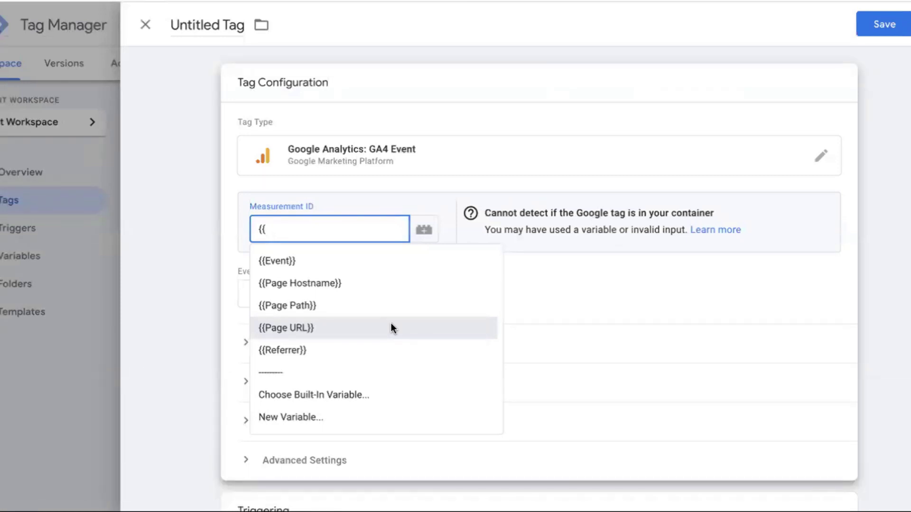
pyautogui.write('c')
pyautogui.press('BackSpace')
pyautogui.write('ps')
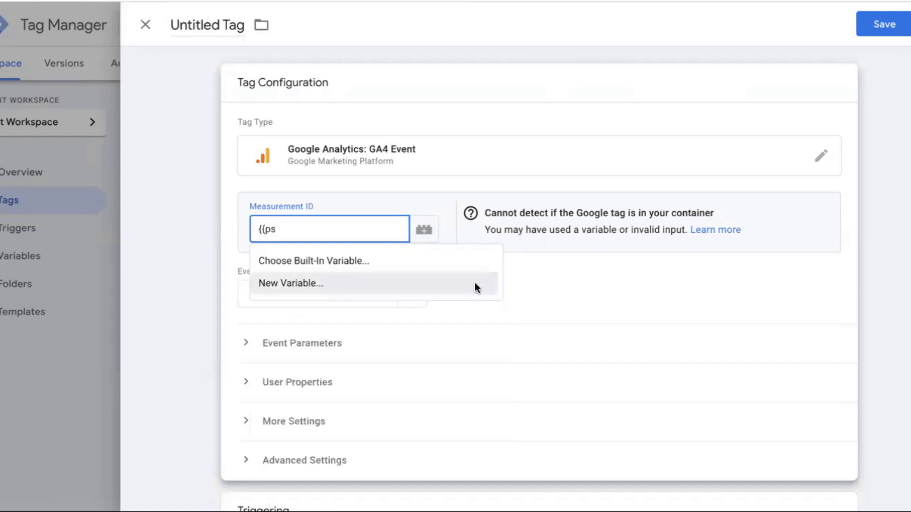
# Choose the GA4 - G-Q0ETYDQ7HN variable as the Measurement ID and remove the leftover "{{ps" text before it.
pyautogui.click(424, 229)
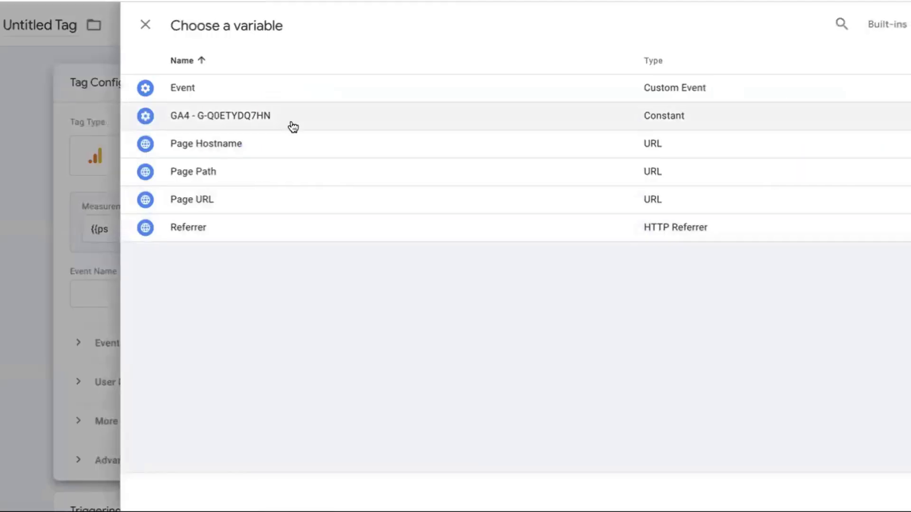
pyautogui.click(277, 122)
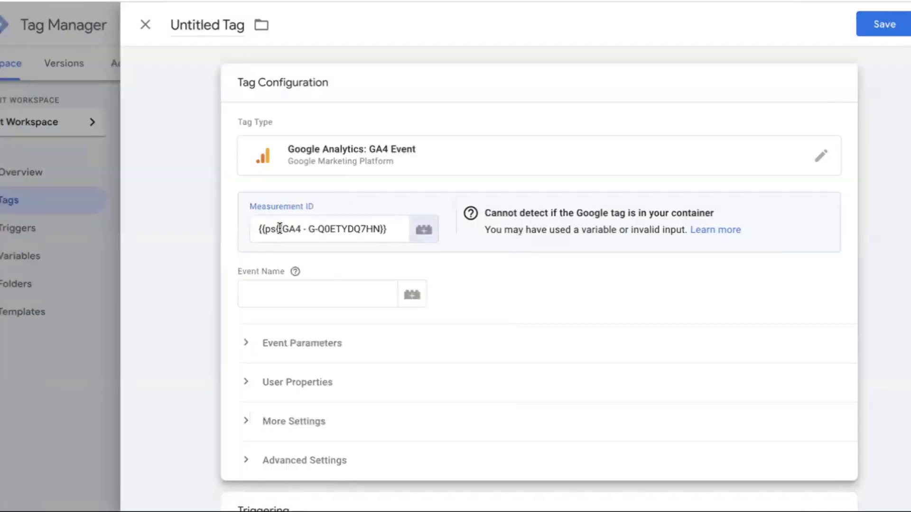
pyautogui.moveTo(277, 229); pyautogui.dragTo(240, 225)
pyautogui.press('BackSpace')
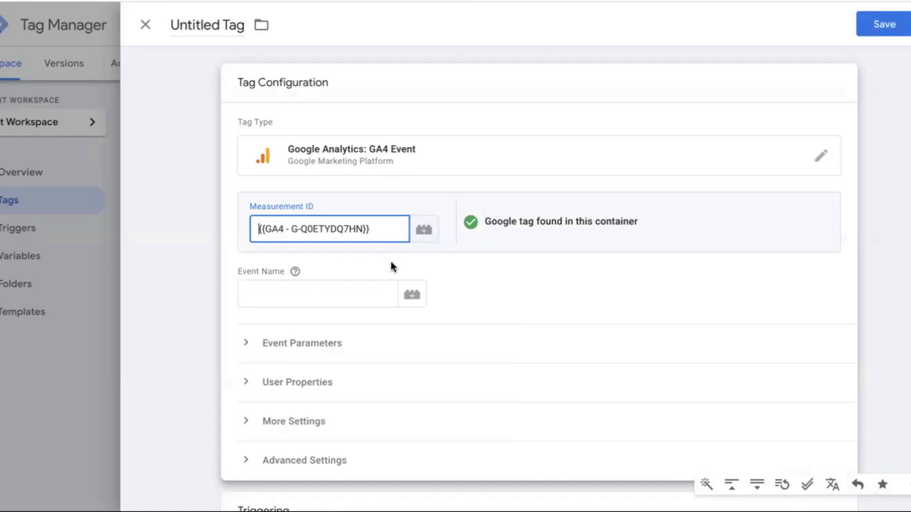
# Switch to the website's home page and inspect the START NOW button in the browser's developer tools.
pyautogui.click(278, 296)
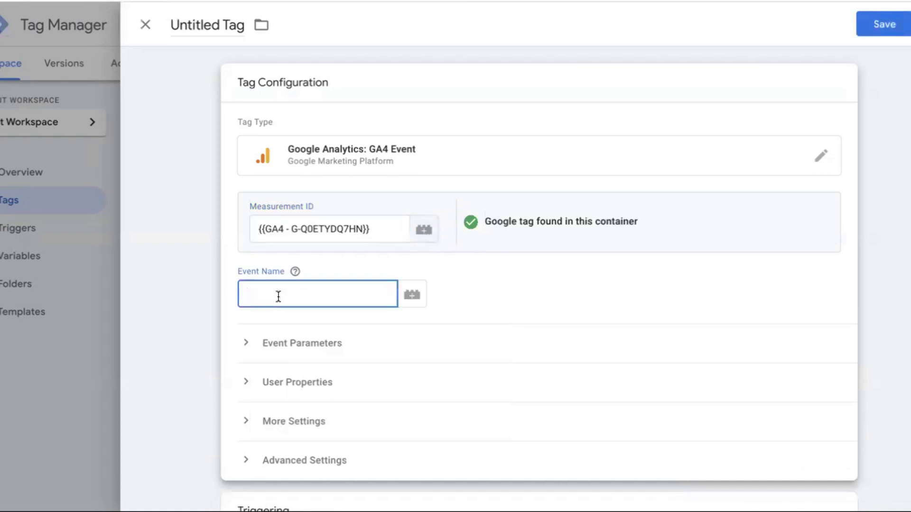
pyautogui.click(569, 49)
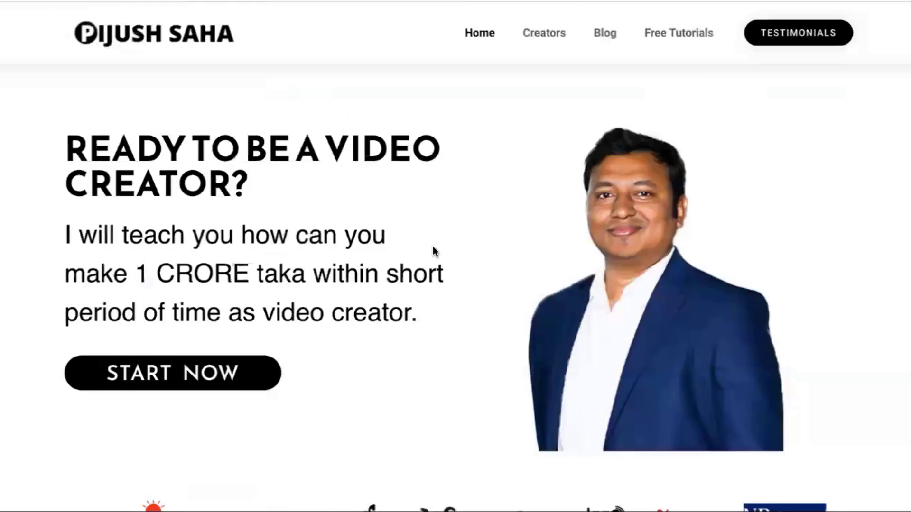
pyautogui.scroll(-2, 433, 246)
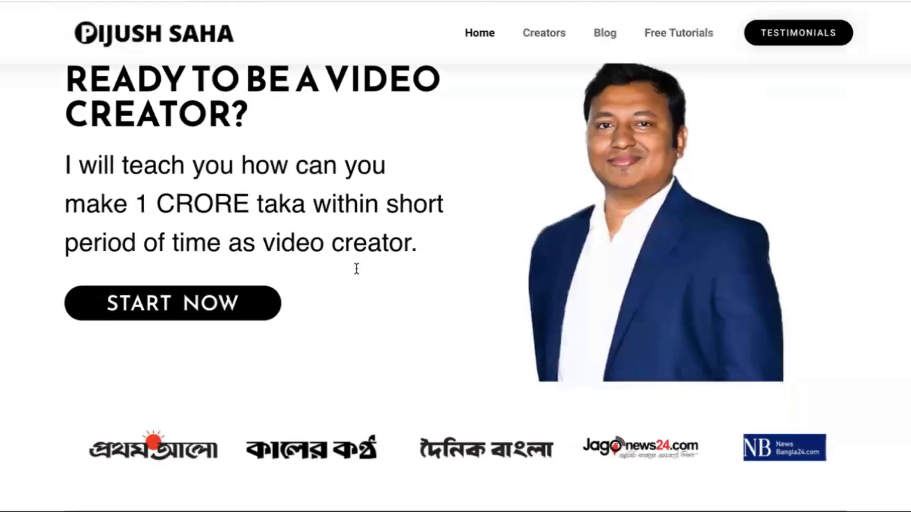
pyautogui.rightClick(254, 309)
pyautogui.click(284, 423)
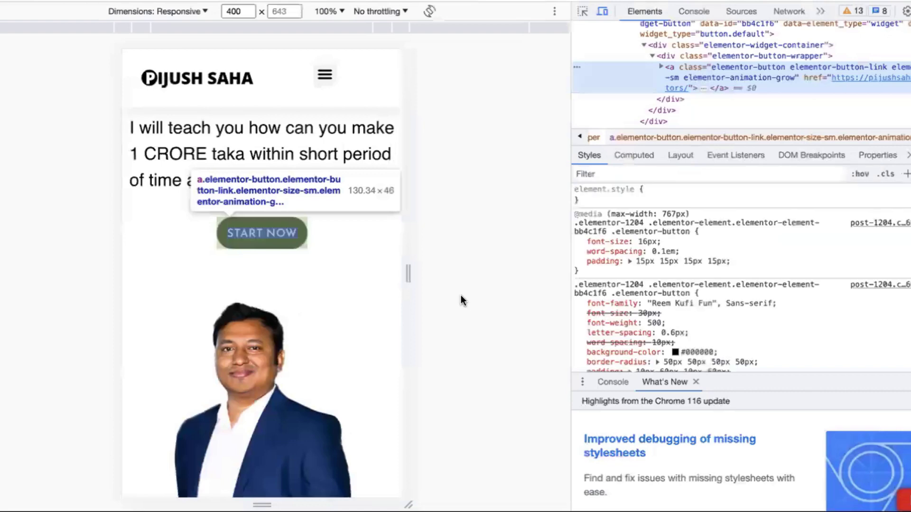
# Open the START NOW link's class attribute for editing, cancel the edit and delete the link element from the page markup.
pyautogui.doubleClick(737, 67)
pyautogui.click(708, 67)
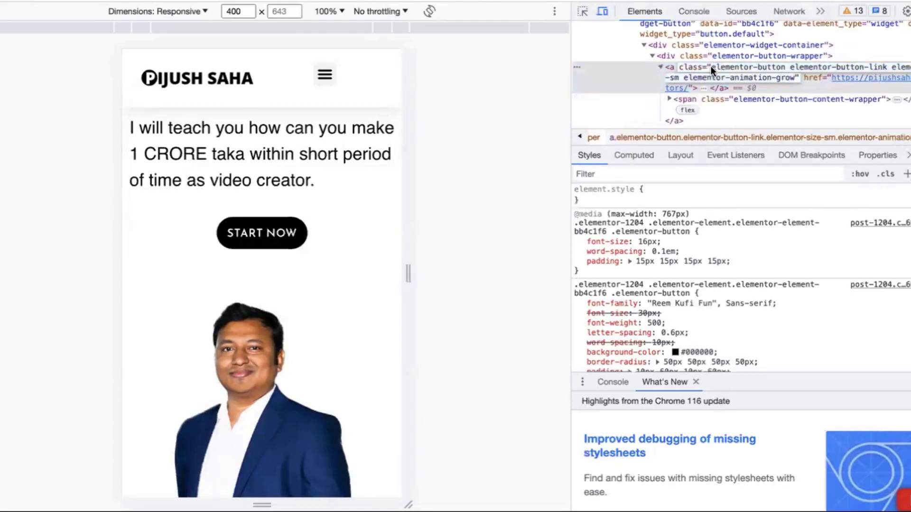
pyautogui.press('Escape')
pyautogui.press('Delete')
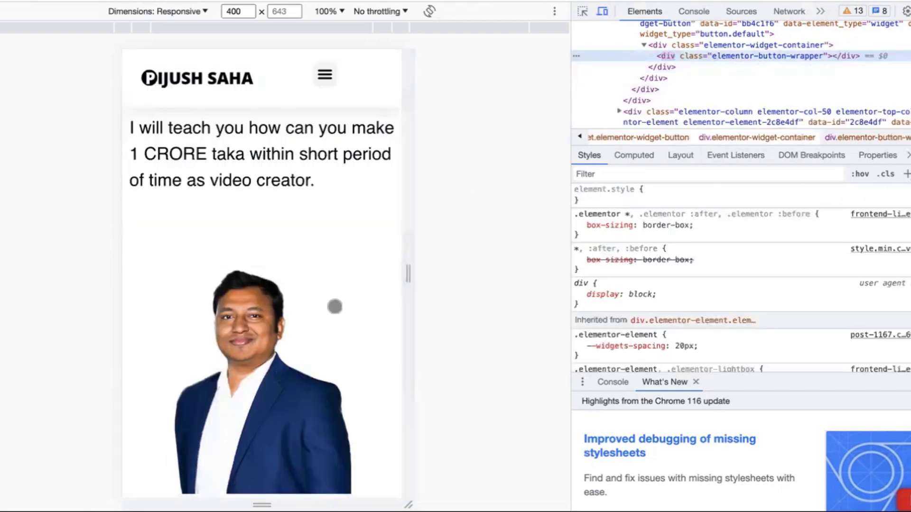
# Check the mobile preview without the button and reload the page to restore the START NOW element.
pyautogui.scroll(-5, 335, 307)
pyautogui.scroll(7, 334, 307)
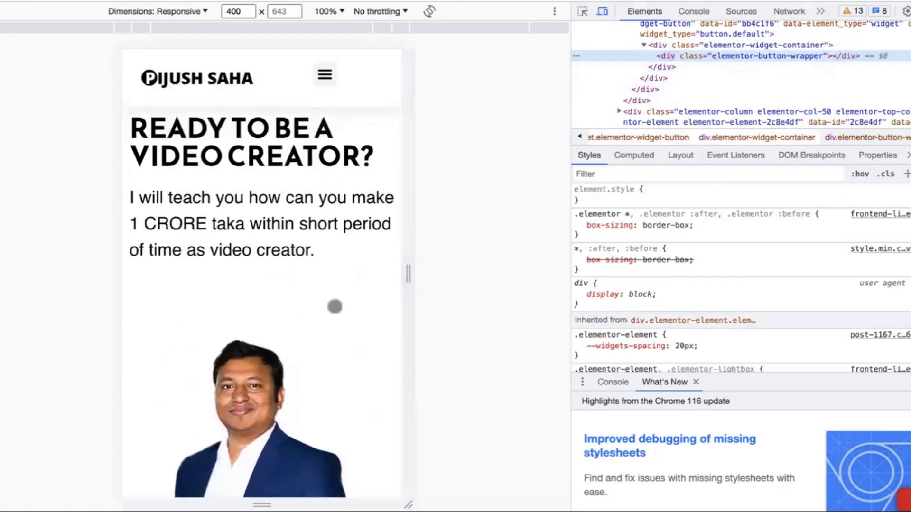
pyautogui.scroll(-5, 334, 307)
pyautogui.scroll(5, 335, 306)
pyautogui.press('super+r')
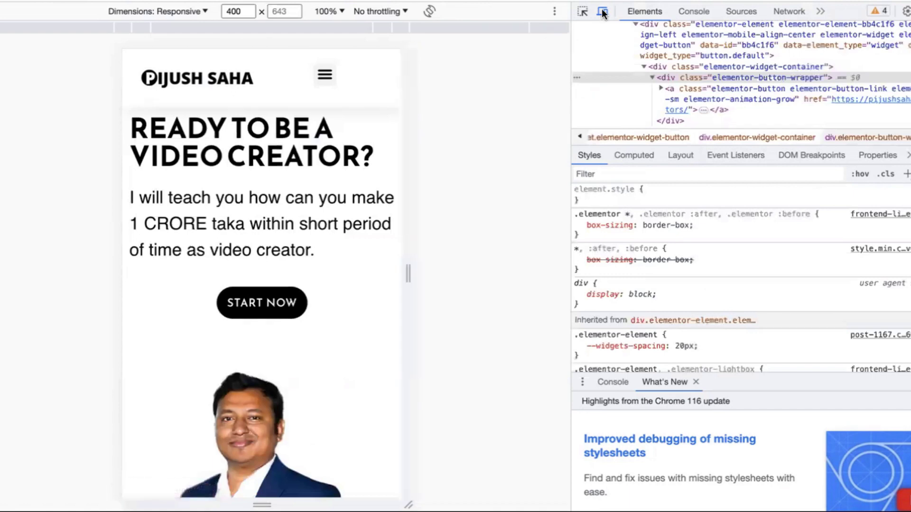
# Pick the START NOW button with the element inspector and examine its class attribute in the page markup.
pyautogui.click(583, 11)
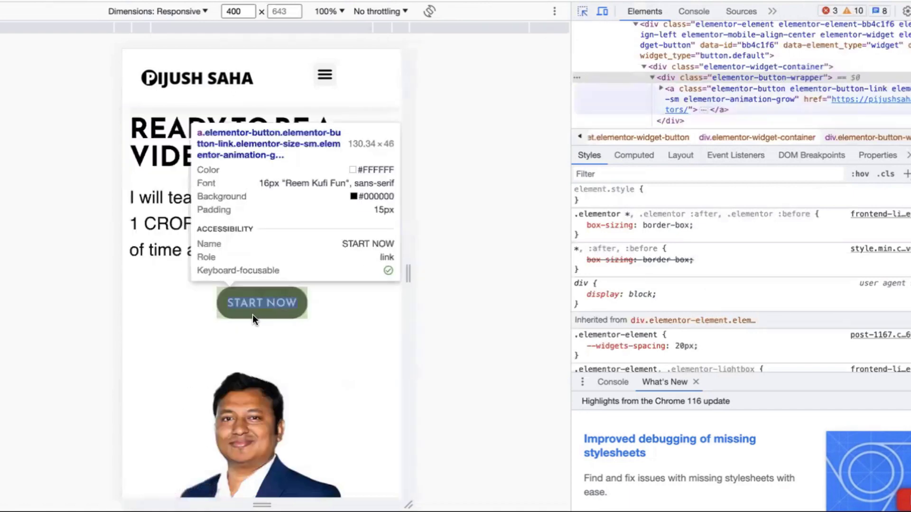
pyautogui.click(253, 314)
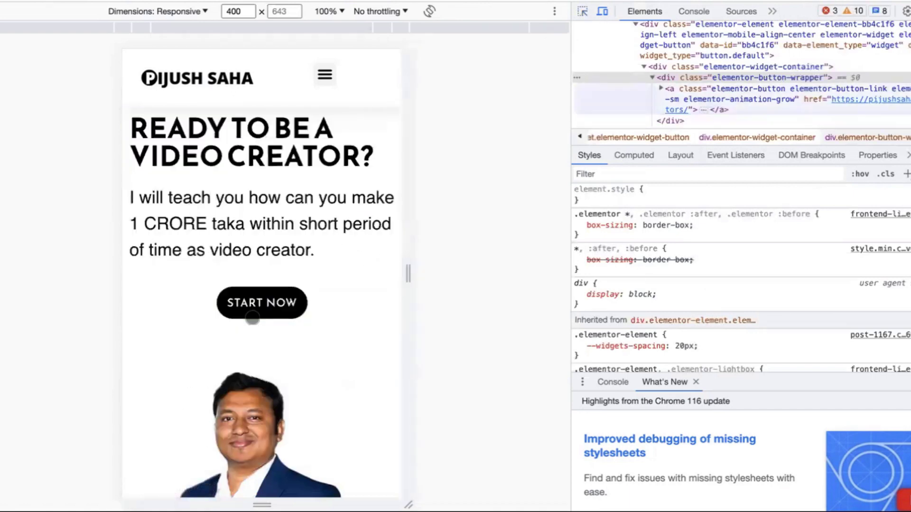
pyautogui.doubleClick(734, 88)
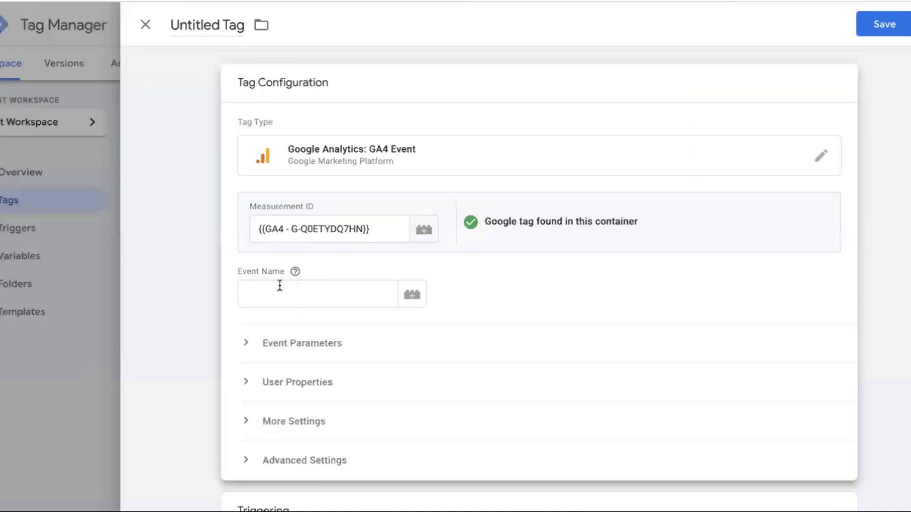
# Return to the GA4 Event tag in Tag Manager and set its Event Name to "button".
pyautogui.click(280, 285)
pyautogui.write('Bu')
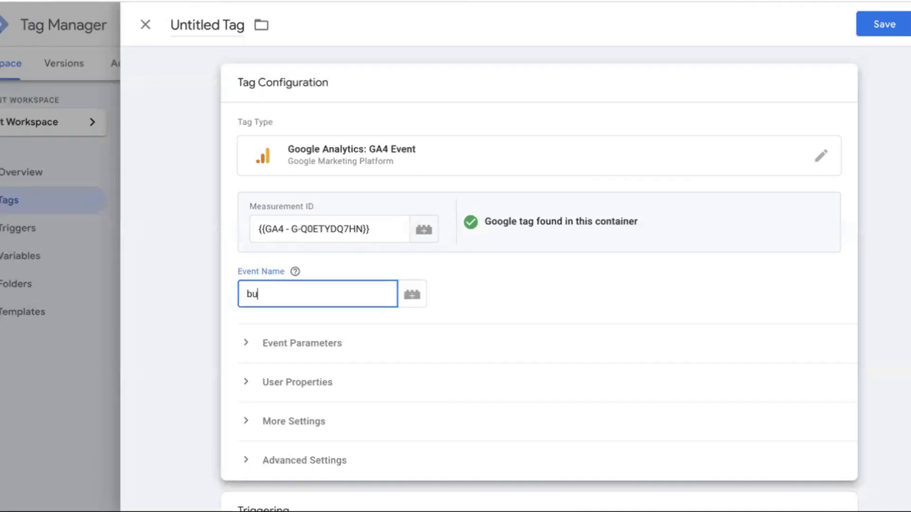
pyautogui.write('tton')
# Expand the tag's Event Parameters, examine the options, collapse them and look over the remaining settings sections.
pyautogui.click(310, 356)
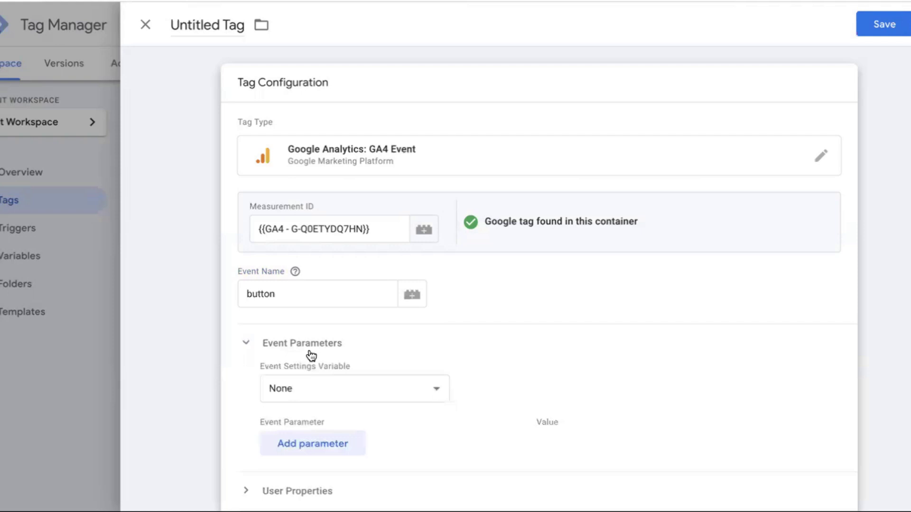
pyautogui.click(252, 345)
pyautogui.scroll(-1, 315, 346)
pyautogui.scroll(-2, 315, 346)
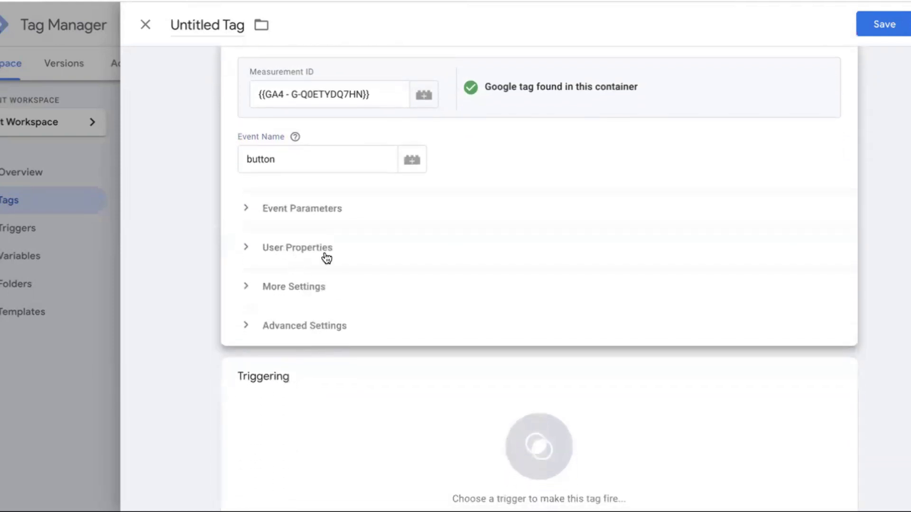
pyautogui.scroll(2, 326, 258)
pyautogui.scroll(-2, 330, 275)
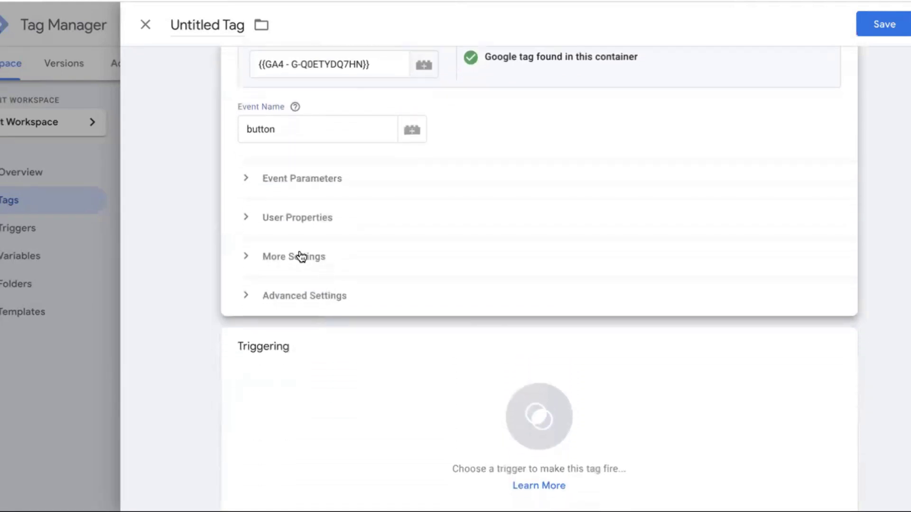
# Start a Click - All Elements trigger for the tag, limit it to Some Clicks and check which variables its condition offers.
pyautogui.click(355, 381)
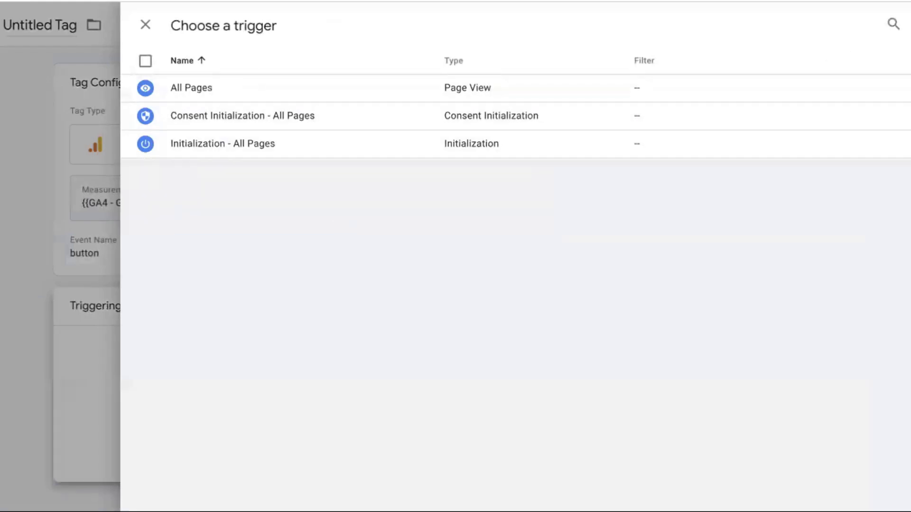
pyautogui.click(905, 50)
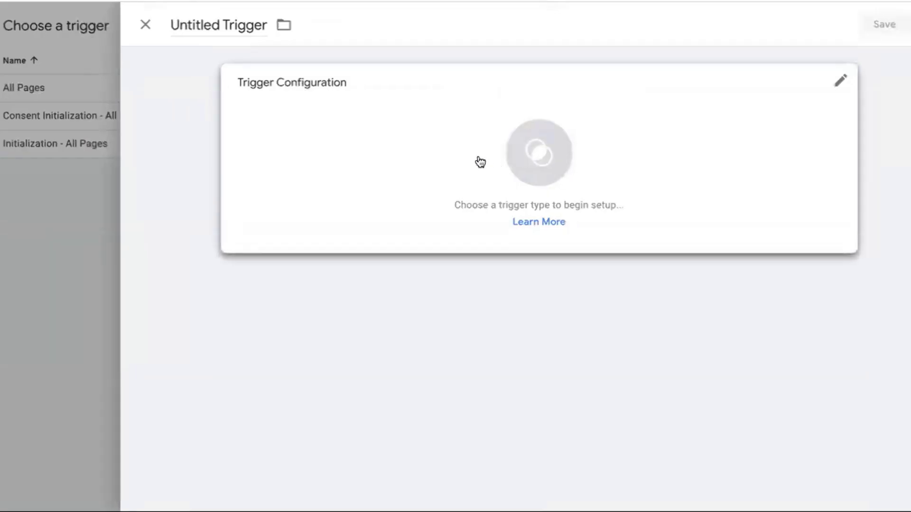
pyautogui.click(480, 162)
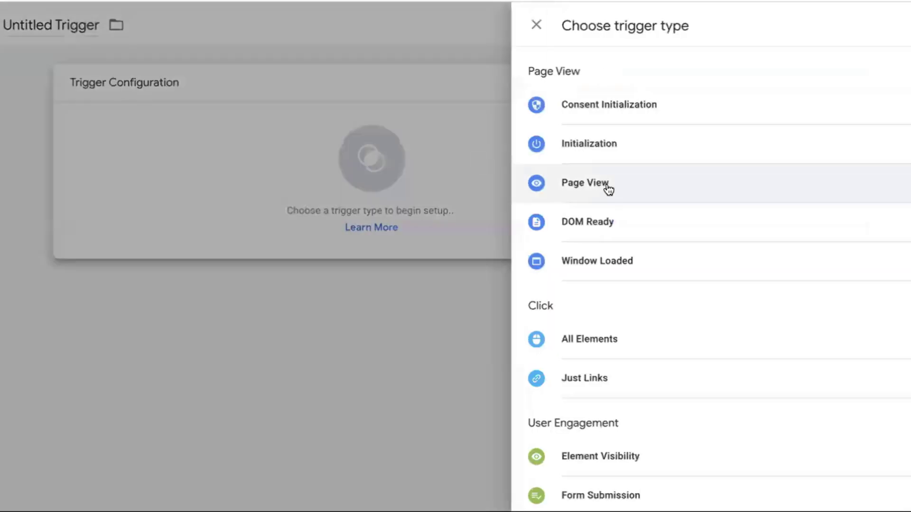
pyautogui.scroll(-1, 609, 190)
pyautogui.scroll(-5, 609, 190)
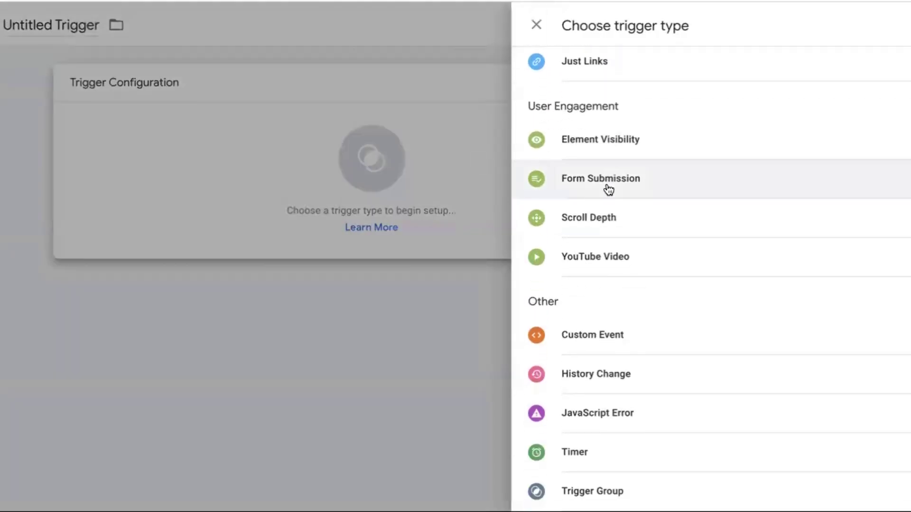
pyautogui.scroll(3, 609, 190)
pyautogui.scroll(1, 609, 190)
pyautogui.scroll(-1, 607, 191)
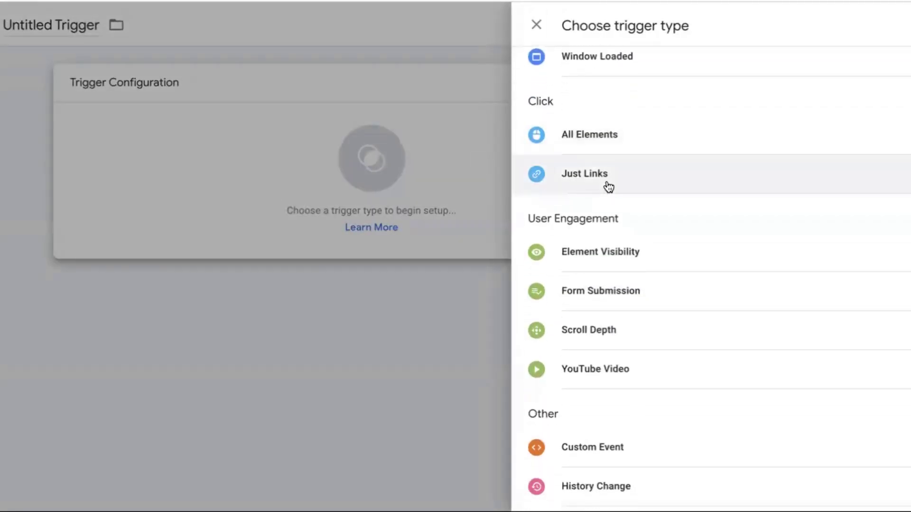
pyautogui.click(612, 143)
pyautogui.click(339, 225)
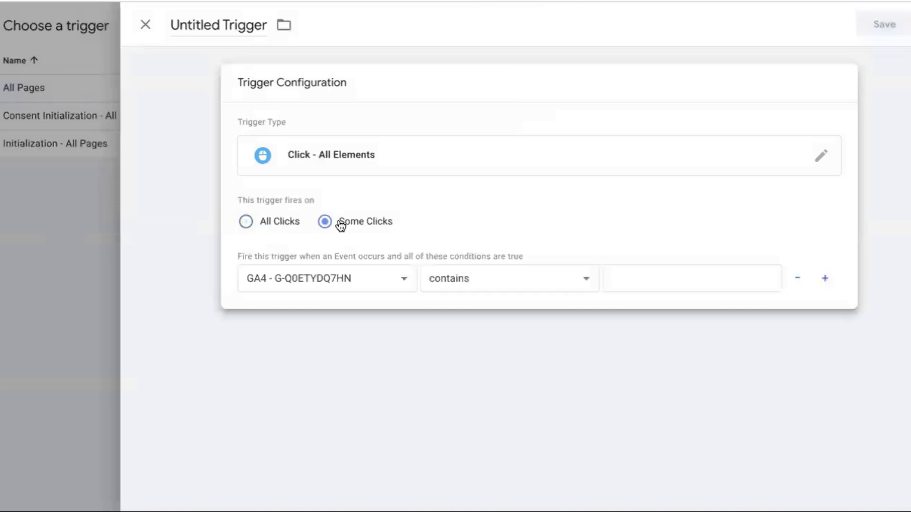
pyautogui.click(338, 278)
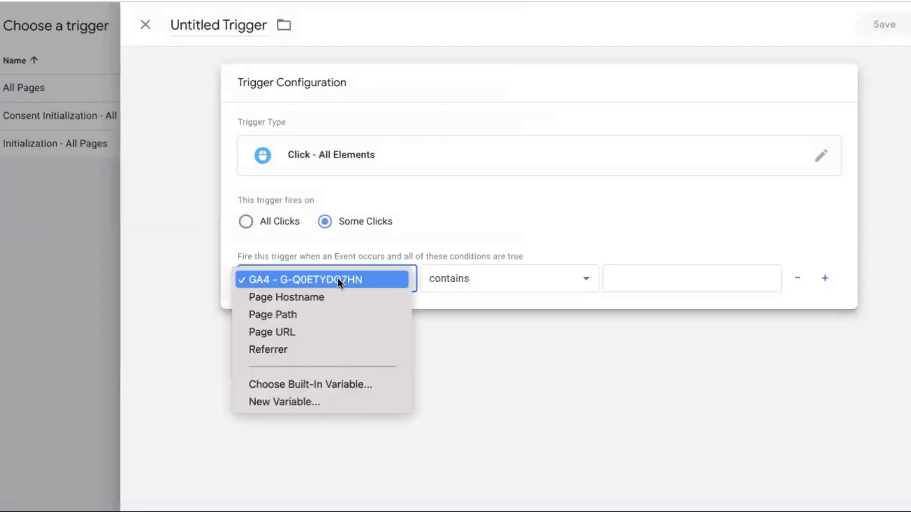
pyautogui.click(186, 318)
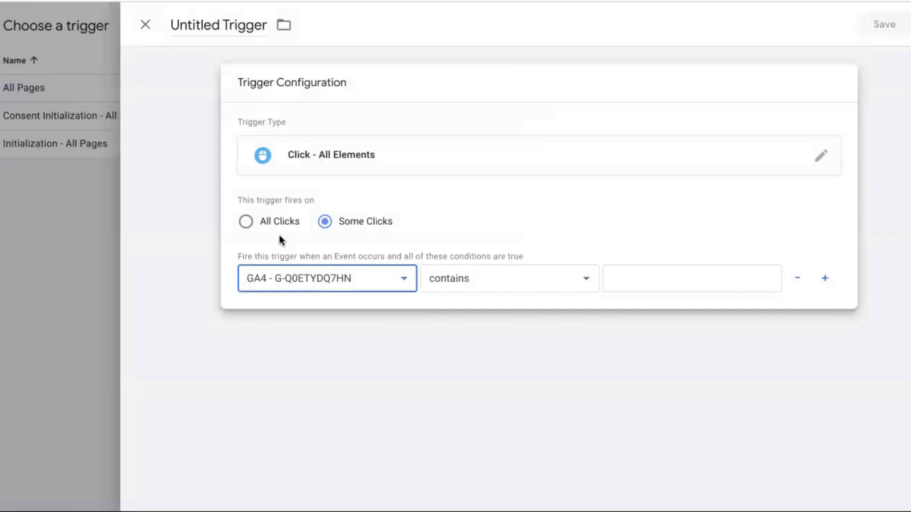
# Discard the unsaved trigger and the unsaved GA4 Event tag.
pyautogui.click(146, 23)
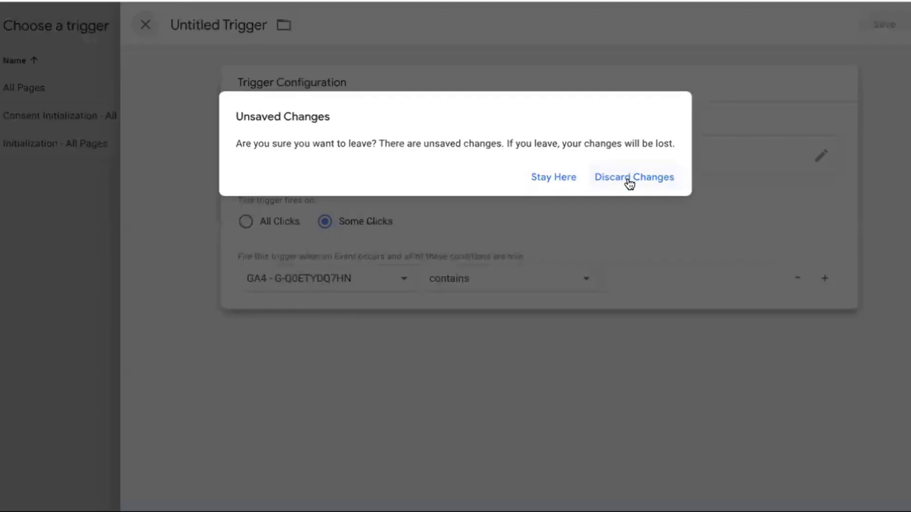
pyautogui.click(628, 178)
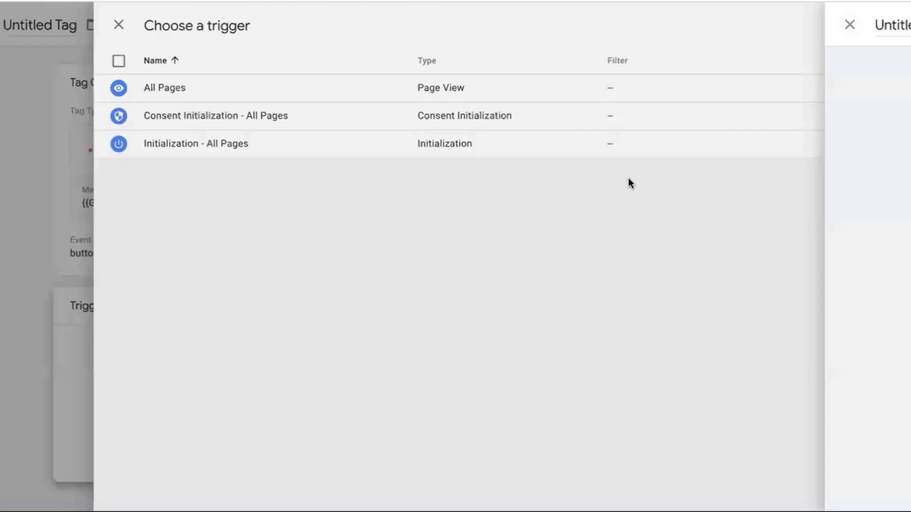
pyautogui.click(146, 25)
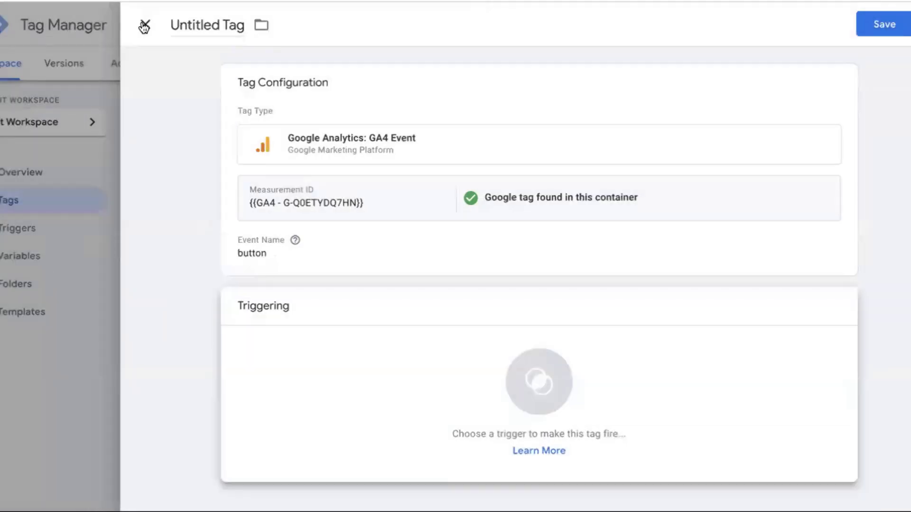
pyautogui.click(144, 24)
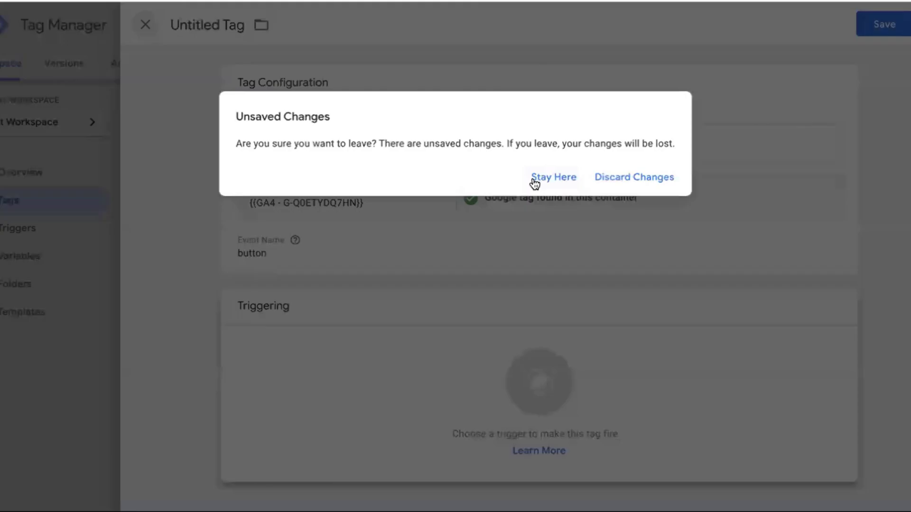
pyautogui.click(617, 179)
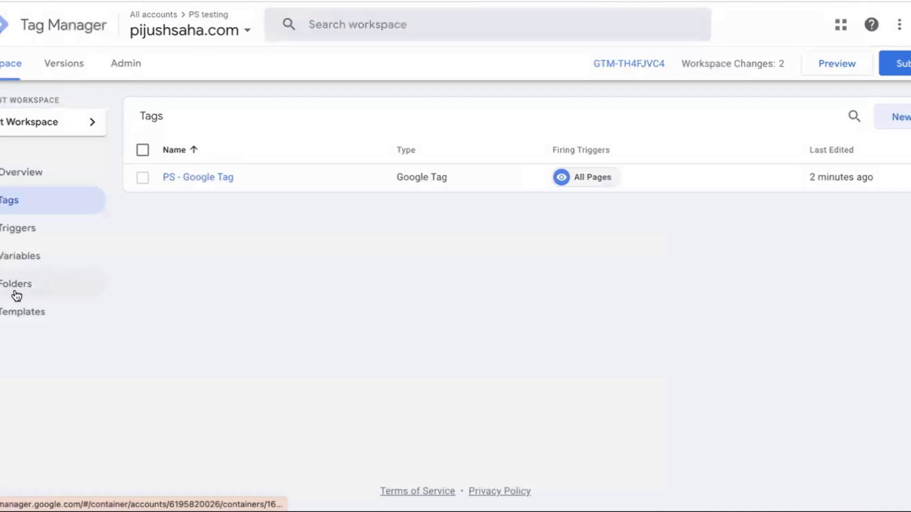
# Enable the built-in variables Click Element, Click Classes, Click ID, Click Target, Click URL and Click Text.
pyautogui.click(53, 257)
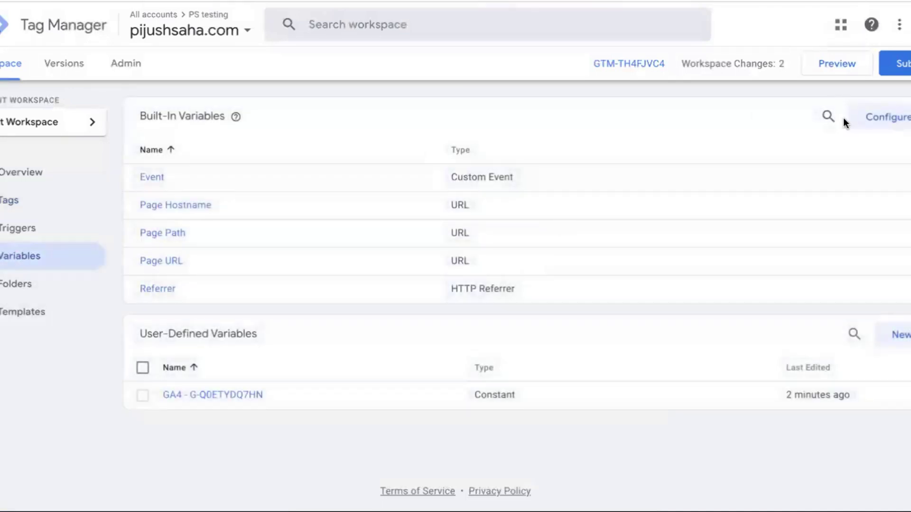
pyautogui.click(894, 119)
pyautogui.scroll(-7, 747, 289)
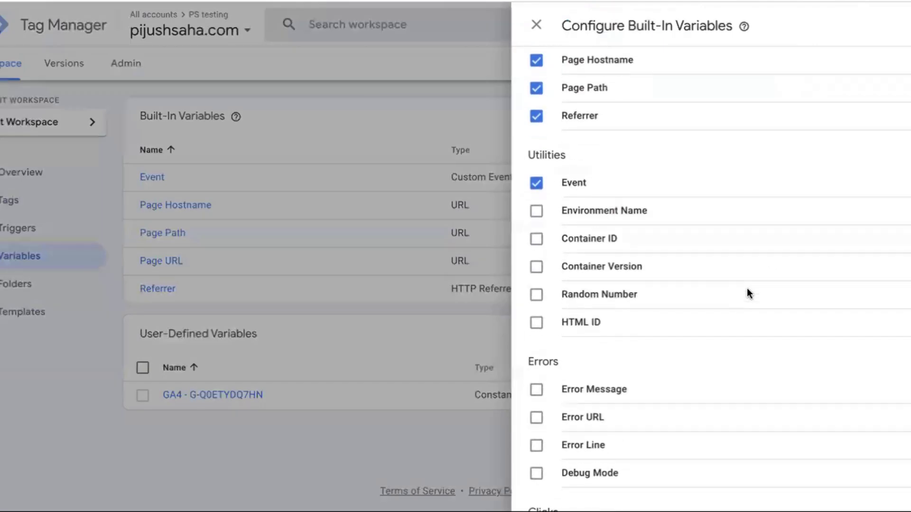
pyautogui.click(568, 259)
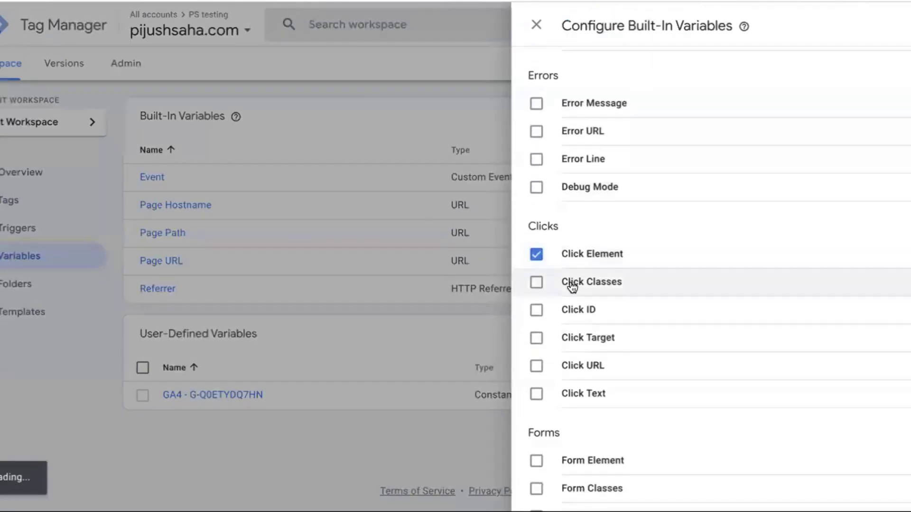
pyautogui.click(571, 285)
pyautogui.click(574, 313)
pyautogui.click(575, 339)
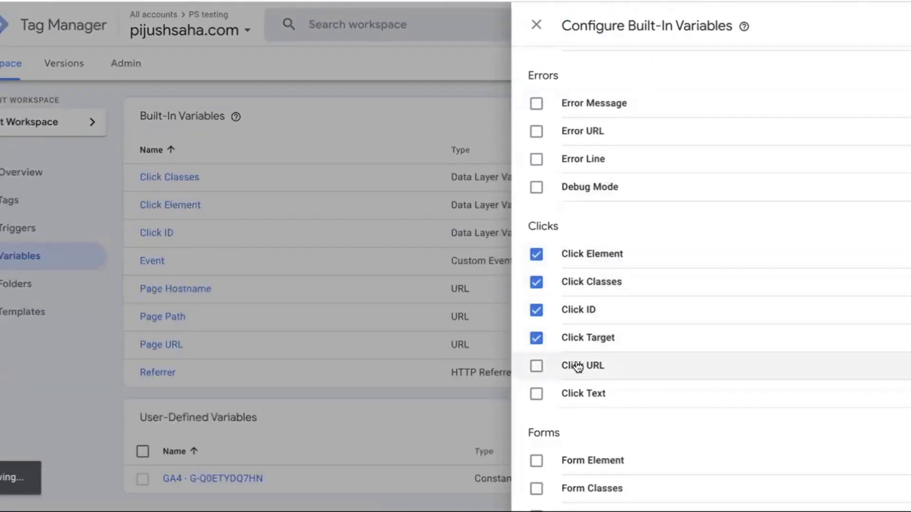
pyautogui.click(576, 367)
pyautogui.click(575, 395)
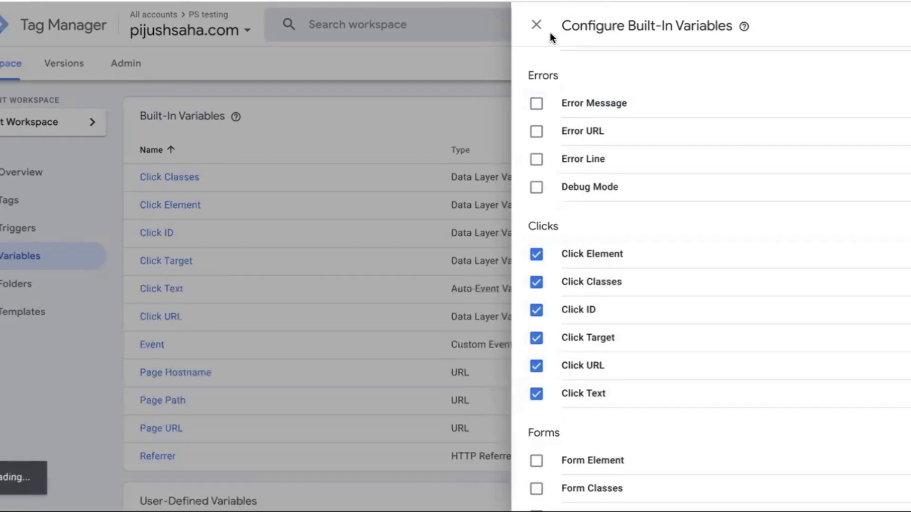
pyautogui.click(537, 25)
# Create a new tag of type Google Analytics: GA4 Event.
pyautogui.click(35, 176)
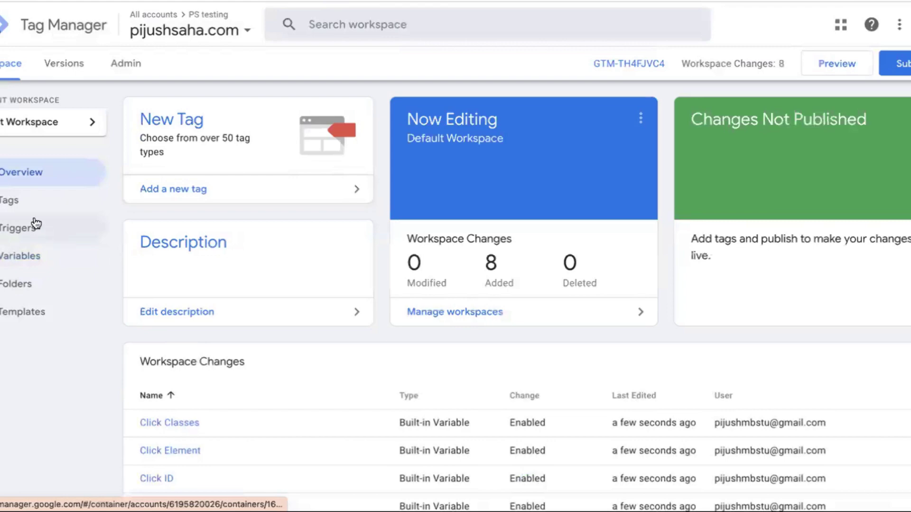
pyautogui.click(26, 201)
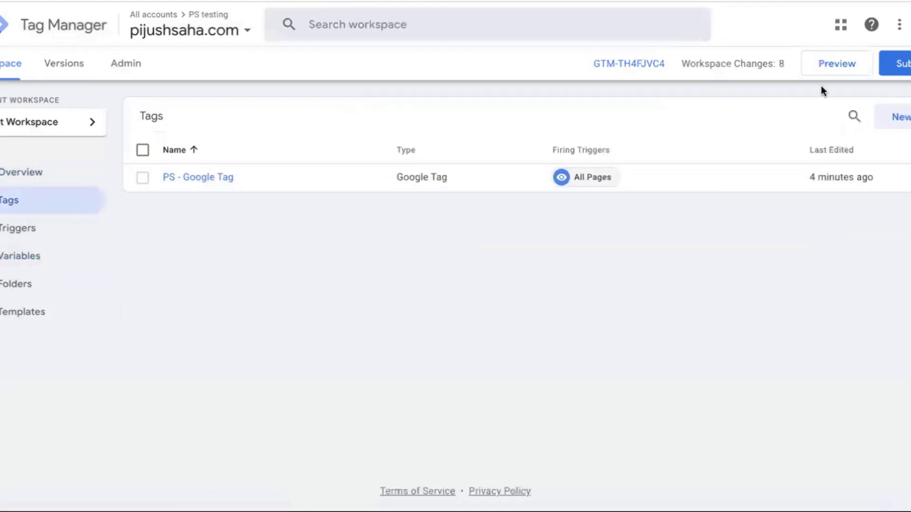
pyautogui.click(891, 118)
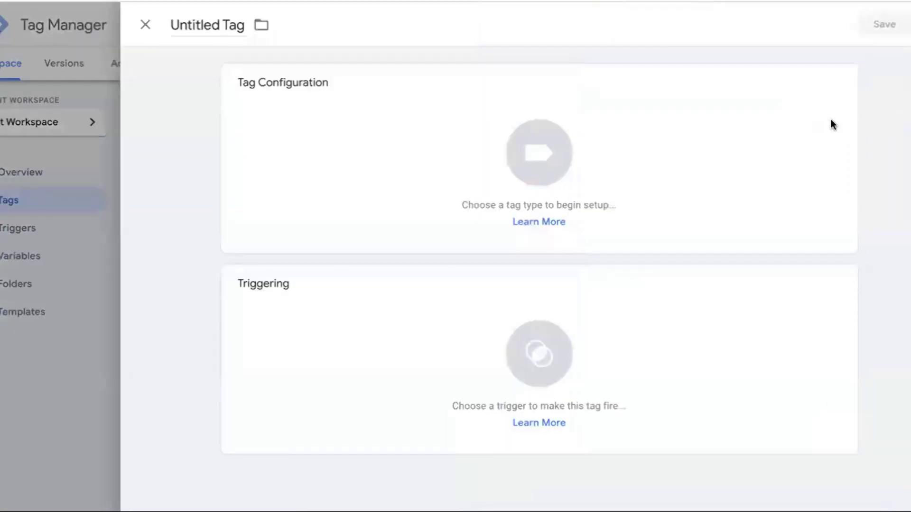
pyautogui.click(523, 187)
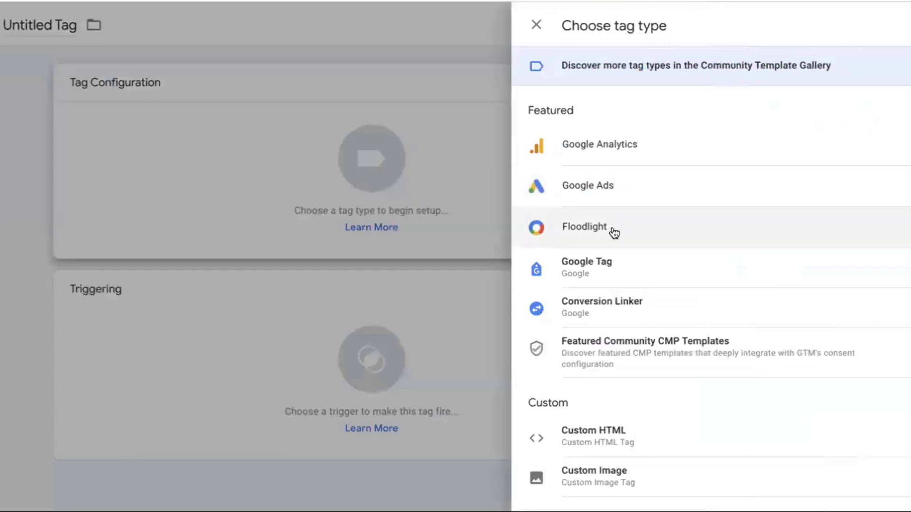
pyautogui.click(663, 147)
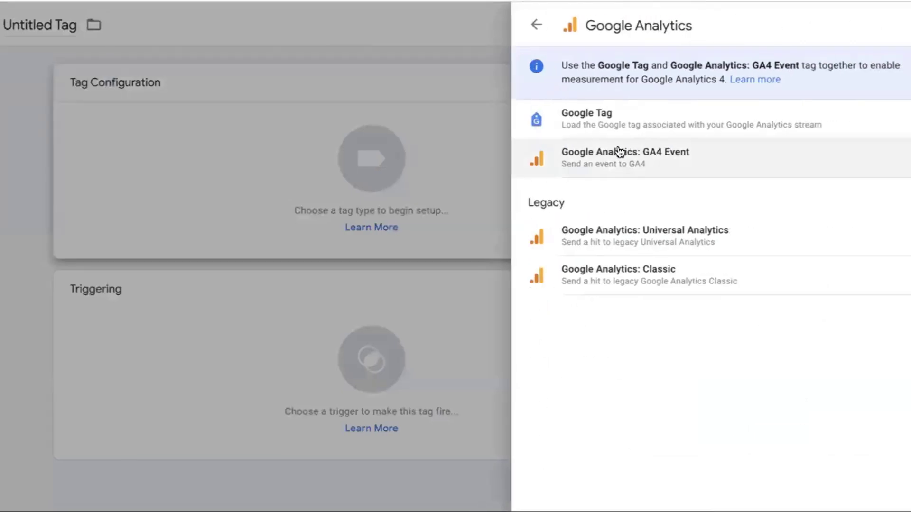
pyautogui.click(604, 159)
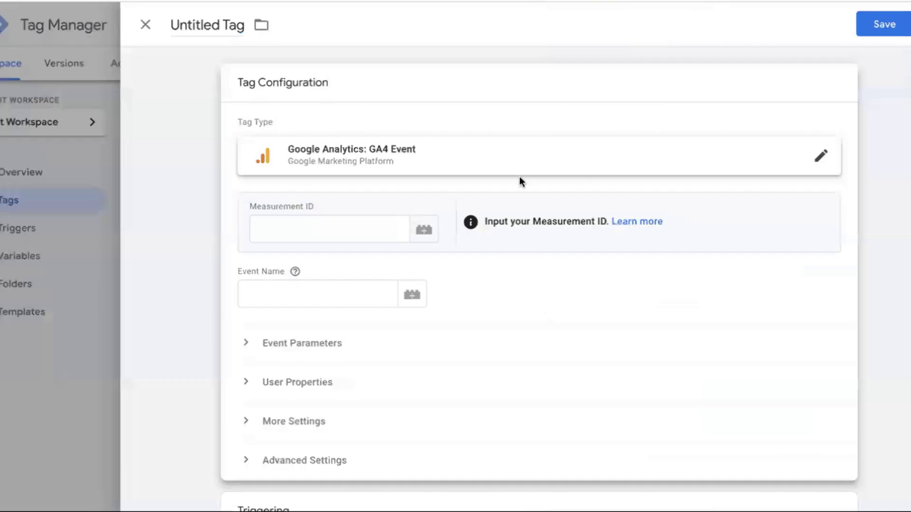
# Choose the GA4 constant variable as the tag's Measurement ID, then copy the reference and clear the field.
pyautogui.click(423, 231)
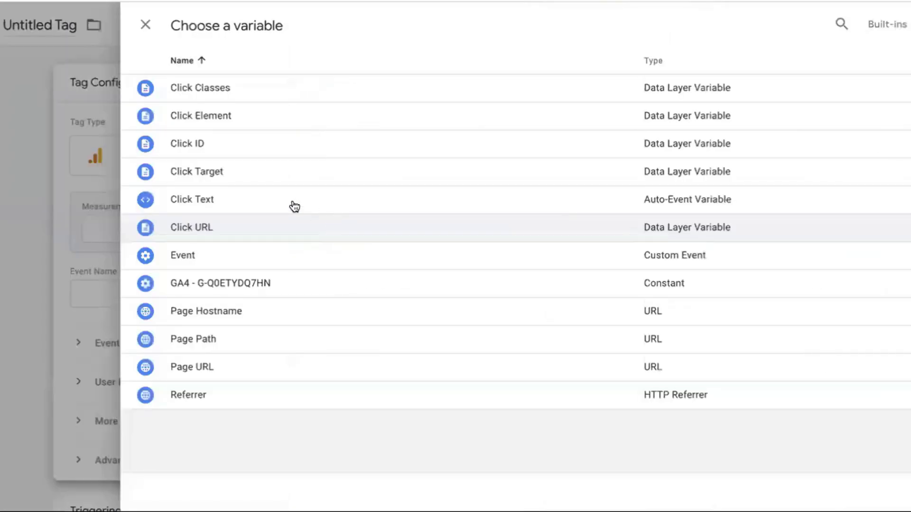
pyautogui.click(233, 285)
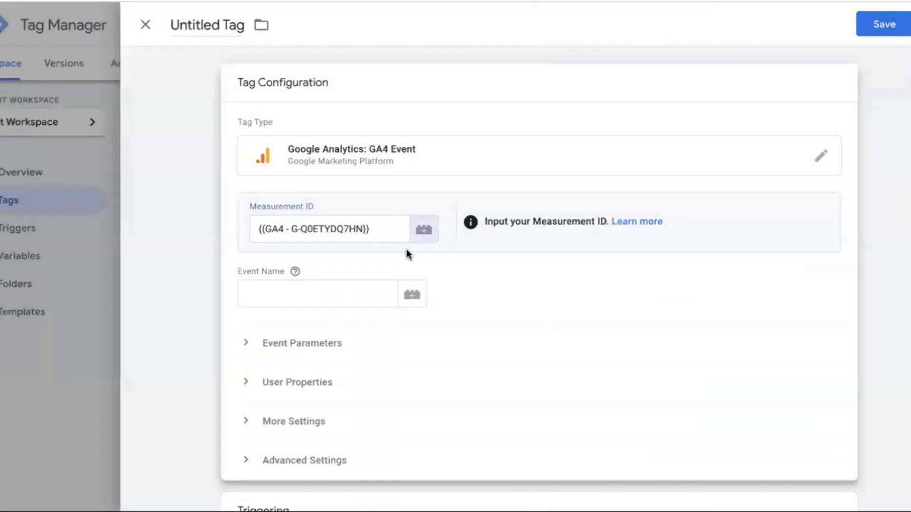
pyautogui.tripleClick(390, 230)
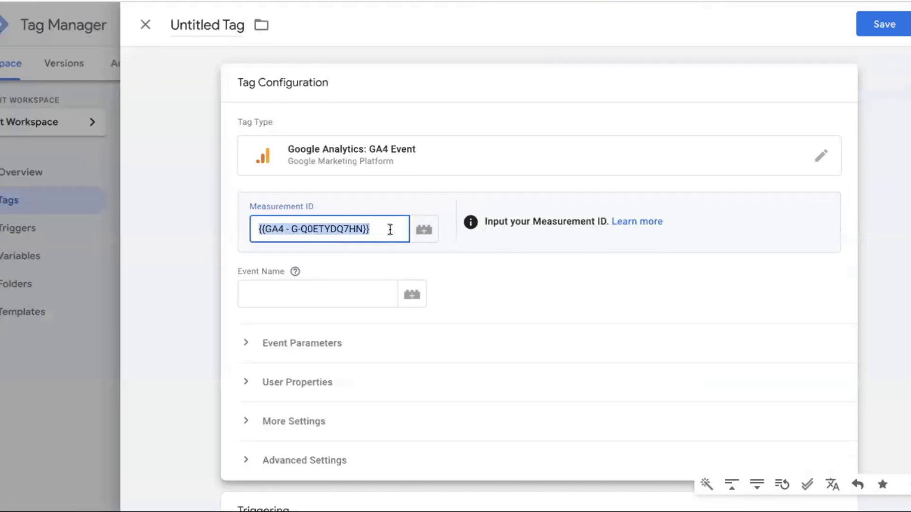
pyautogui.click(390, 230)
pyautogui.click(467, 284)
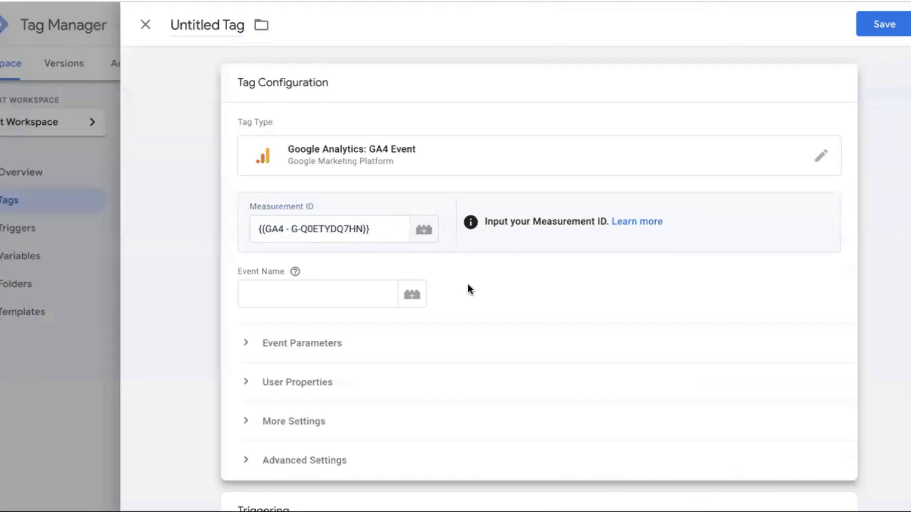
pyautogui.moveTo(380, 233); pyautogui.dragTo(252, 226)
pyautogui.hotkey('ctrl', 'c')
pyautogui.press('BackSpace')
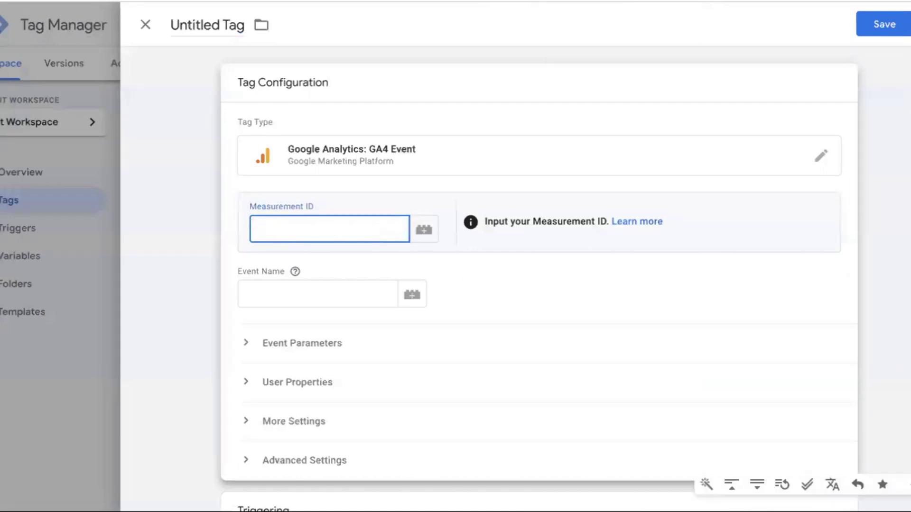
# Enter the {{ }} reference to the GA4 constant variable as Measurement ID and set the Event Name to "button".
pyautogui.write('{{')
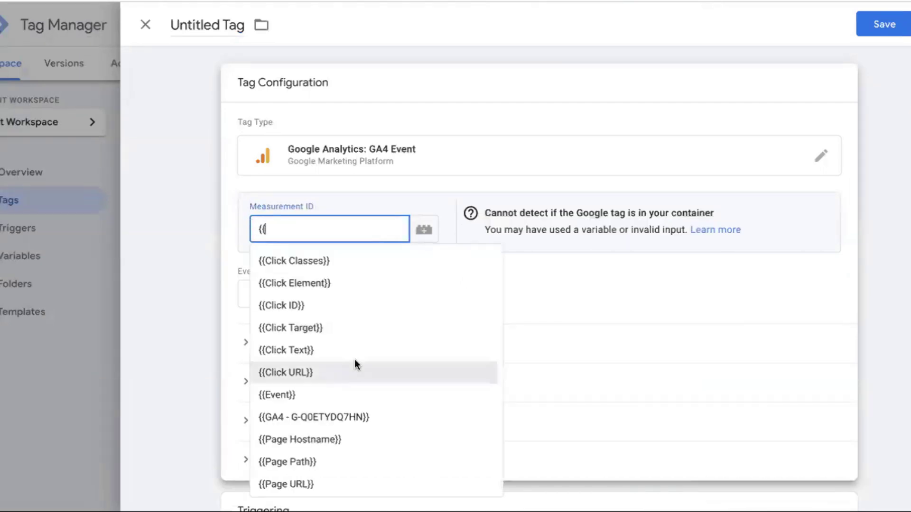
pyautogui.click(309, 417)
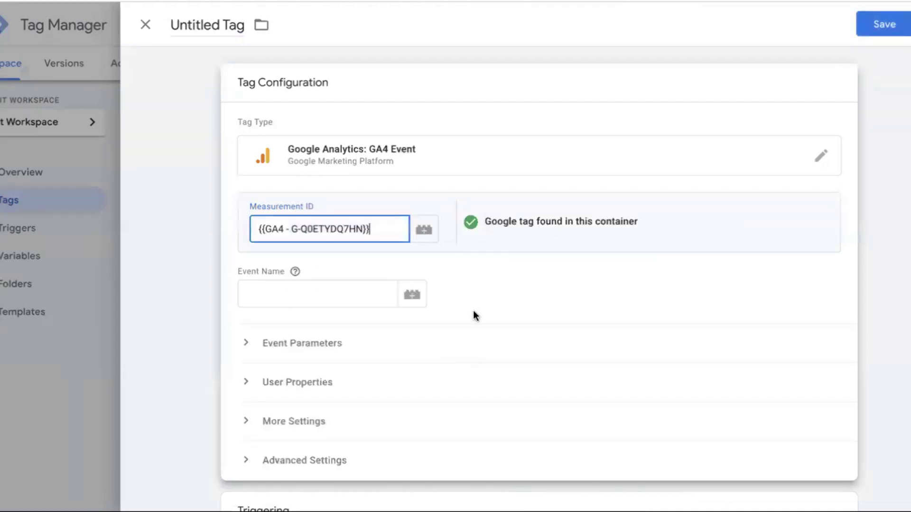
pyautogui.click(322, 294)
pyautogui.write('bu')
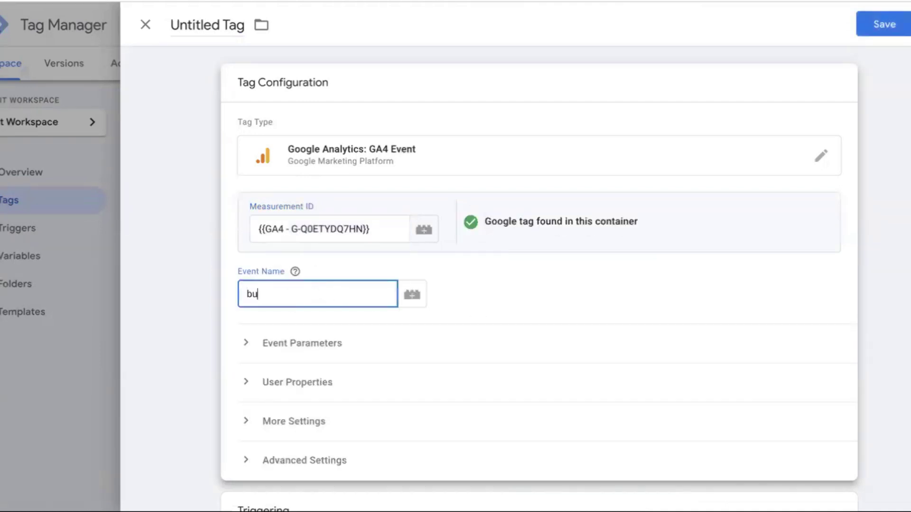
pyautogui.write('tton')
# Create a new trigger for the tag with type Click - All Elements, firing on Some Clicks.
pyautogui.scroll(-4, 377, 341)
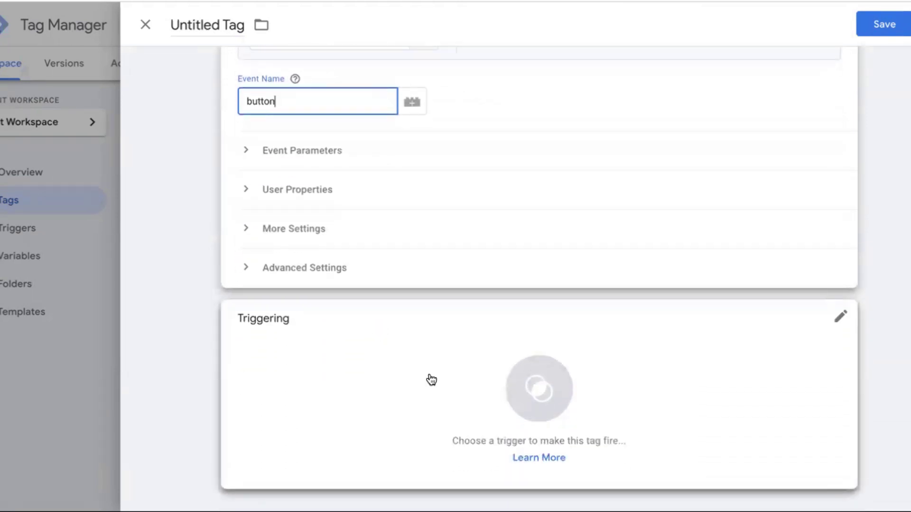
pyautogui.click(431, 380)
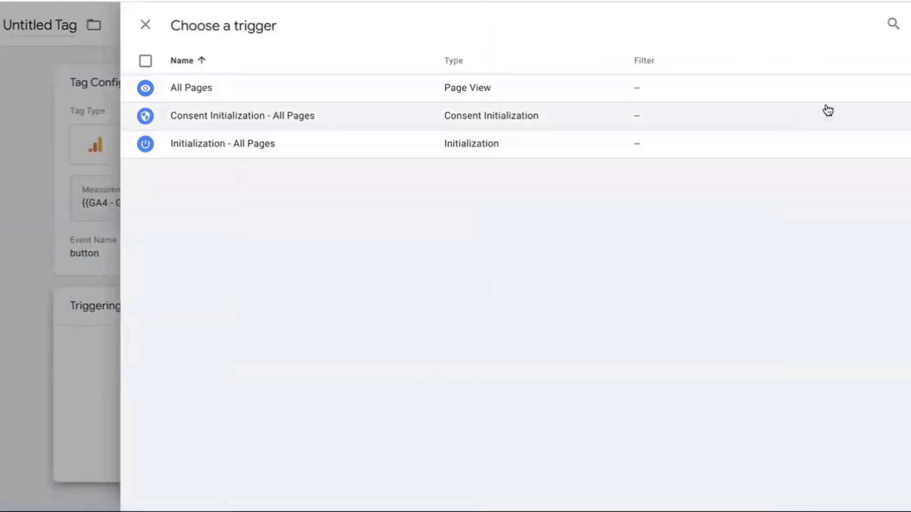
pyautogui.click(907, 24)
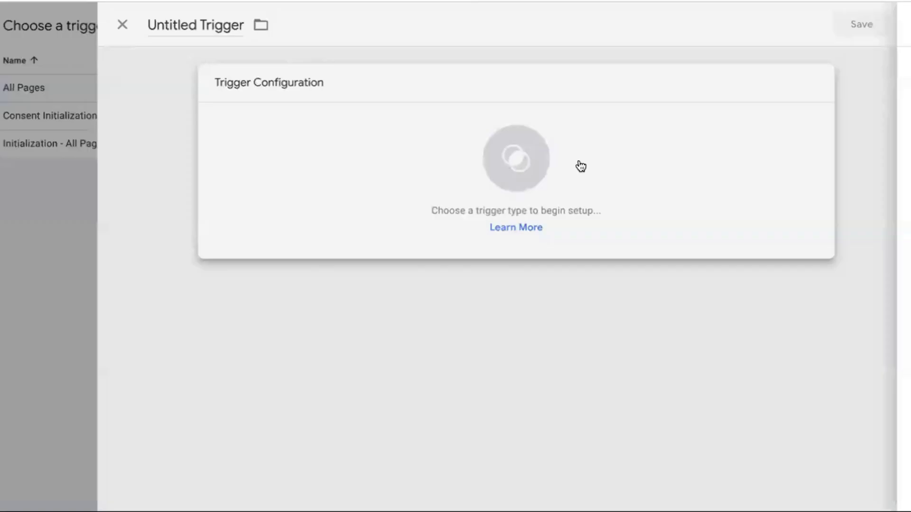
pyautogui.click(581, 166)
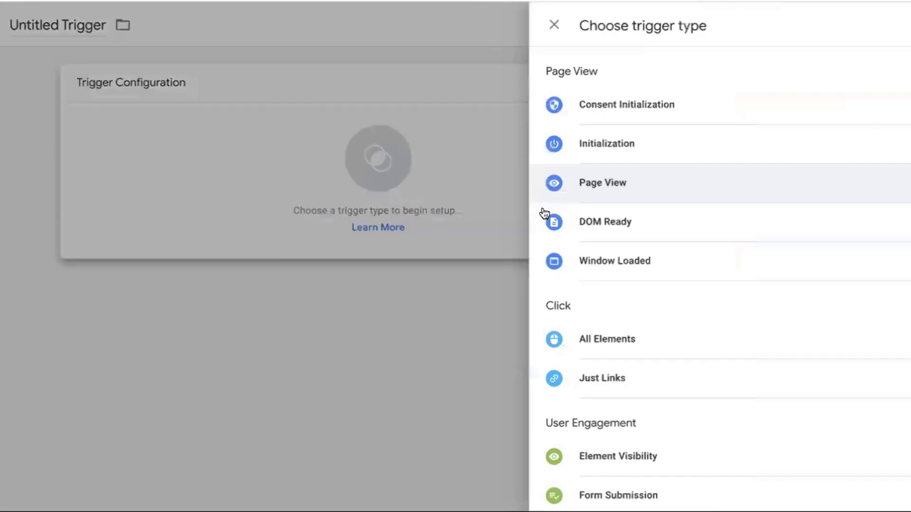
pyautogui.scroll(-1, 600, 266)
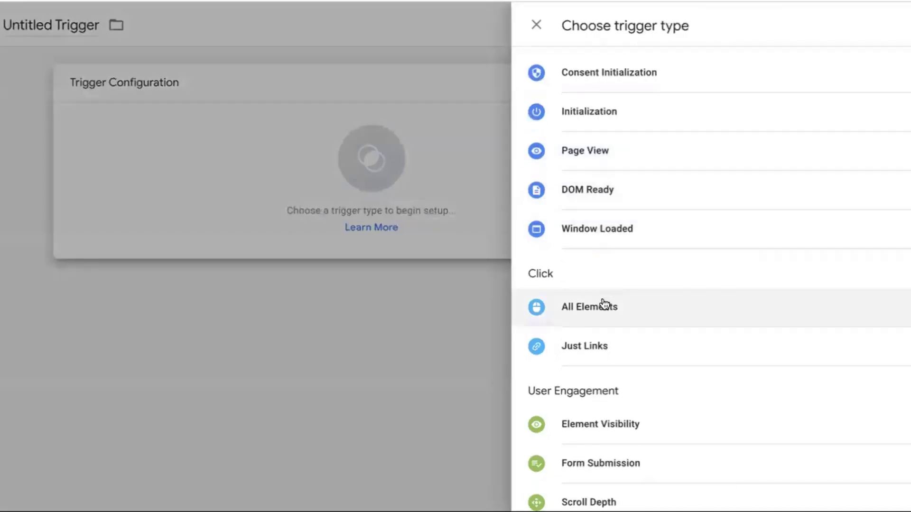
pyautogui.click(602, 306)
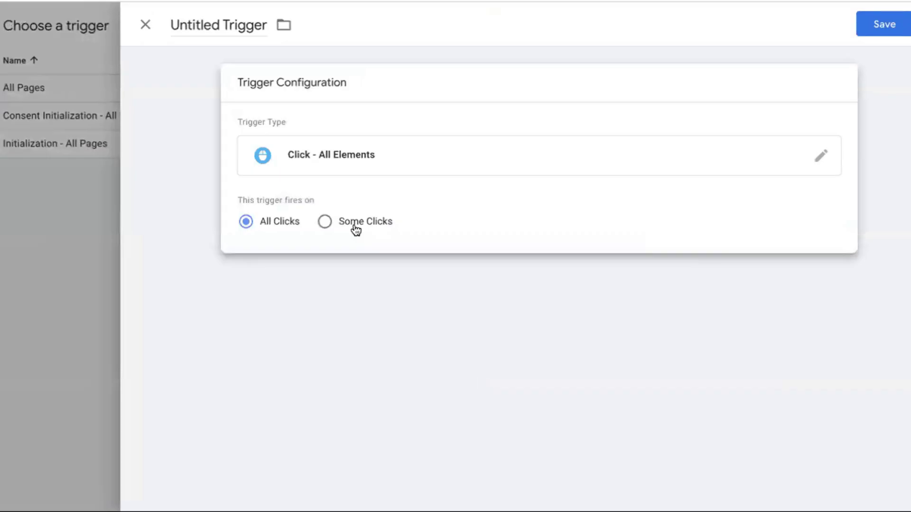
pyautogui.click(355, 229)
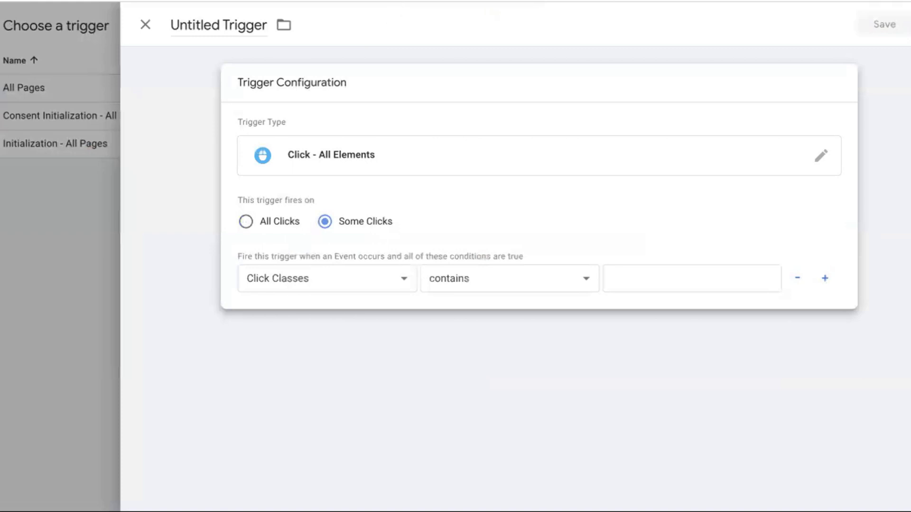
# Copy the START NOW button's class attribute from the page inspector and enter it as the value of the Click Classes contains condition.
pyautogui.click(618, 282)
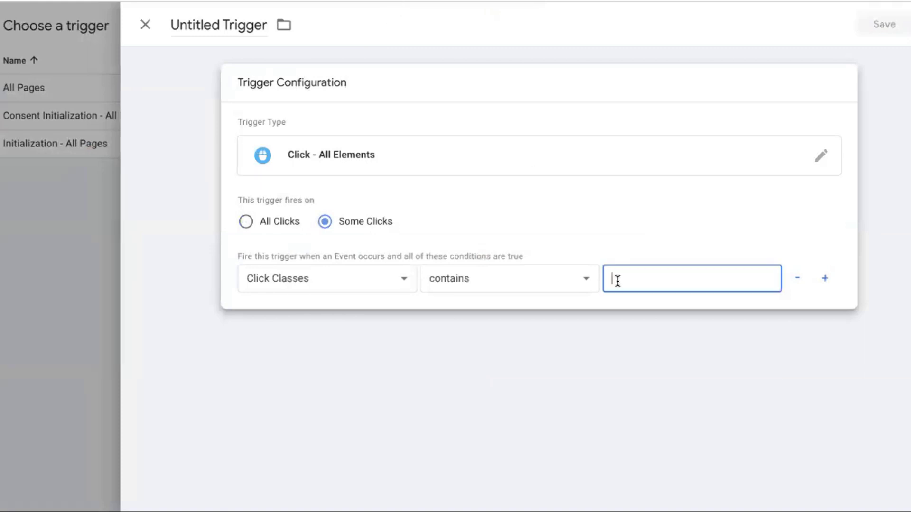
pyautogui.hotkey('ctrl', 'v')
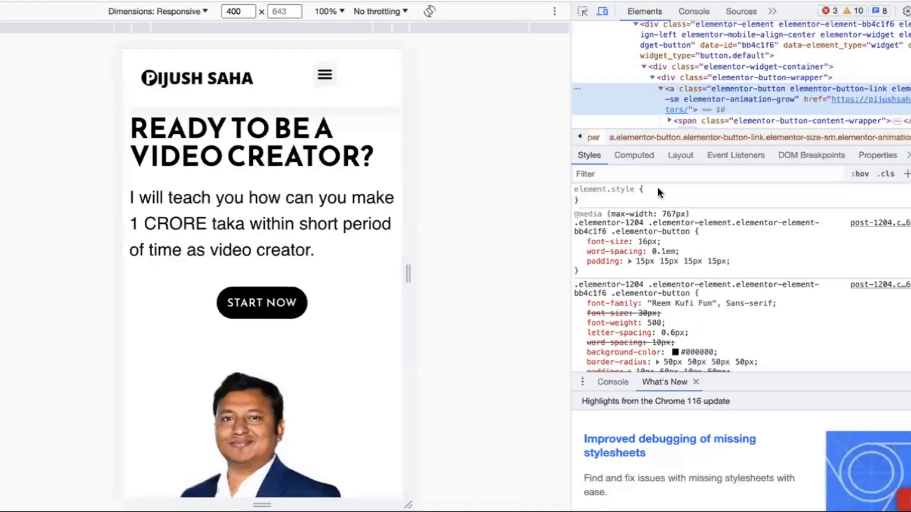
pyautogui.doubleClick(733, 95)
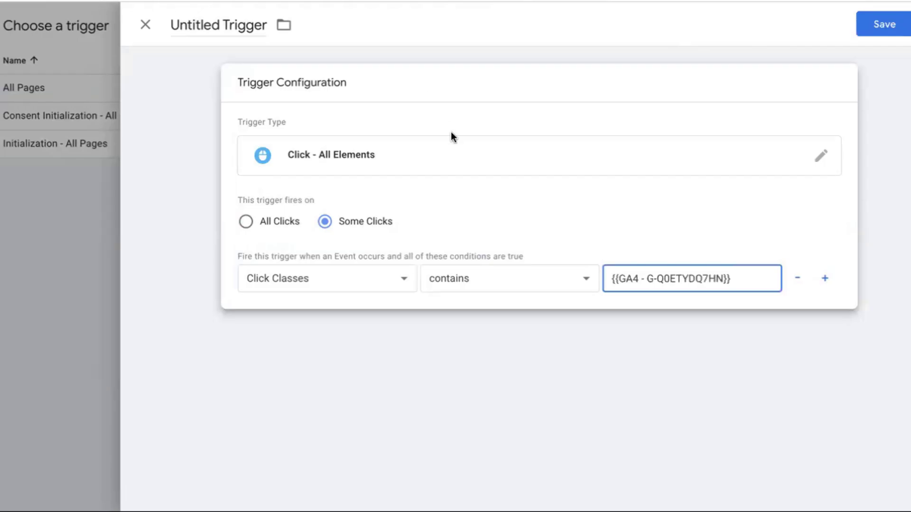
pyautogui.tripleClick(630, 279)
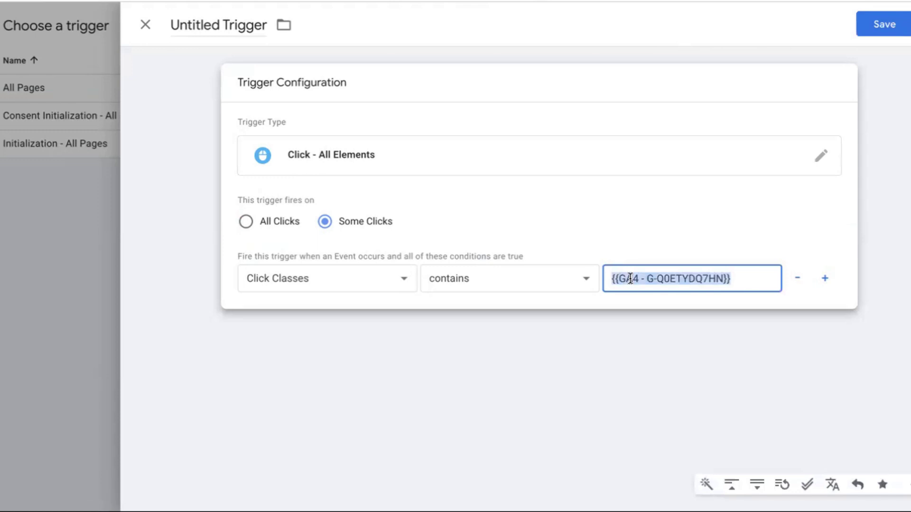
pyautogui.hotkey('ctrl', 'v')
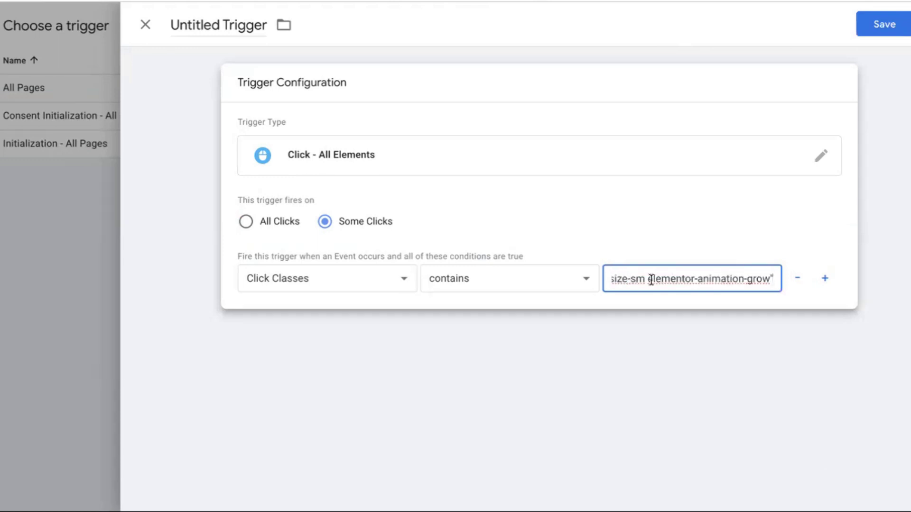
# Trim the Click Classes value to "elementor-button elementor-button-link", removing the class=" prefix and the trailing classes.
pyautogui.keyDown('shift'); pyautogui.click(648, 279); pyautogui.keyUp('shift')
pyautogui.press('BackSpace')
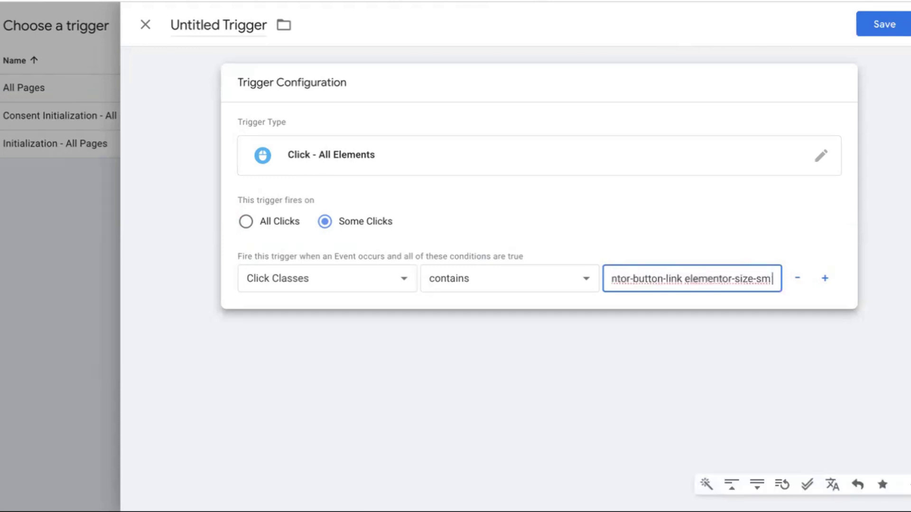
pyautogui.keyDown('shift'); pyautogui.click(685, 279); pyautogui.keyUp('shift')
pyautogui.press('BackSpace')
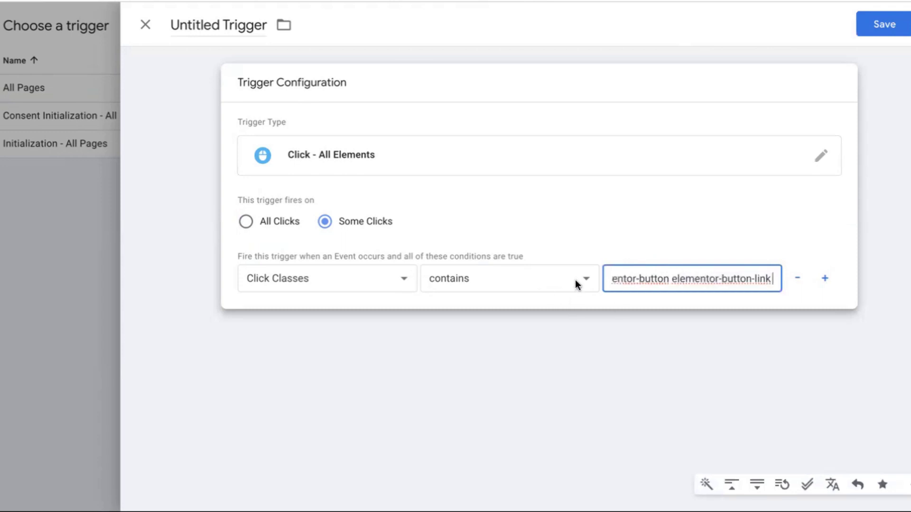
pyautogui.press('BackSpace')
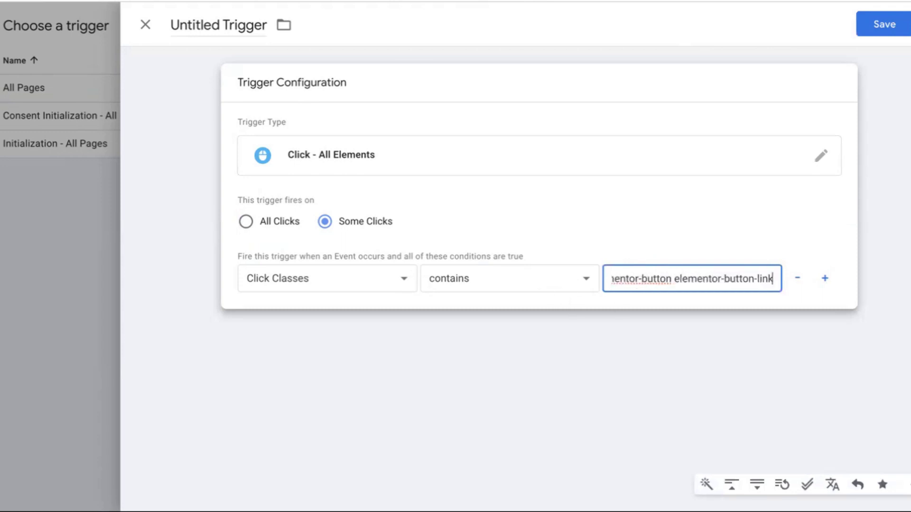
pyautogui.moveTo(642, 278); pyautogui.dragTo(599, 274)
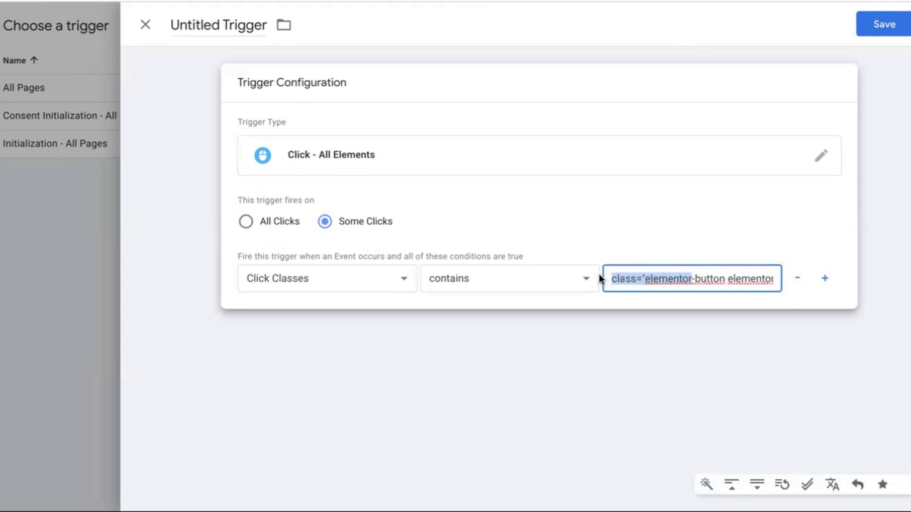
pyautogui.click(619, 275)
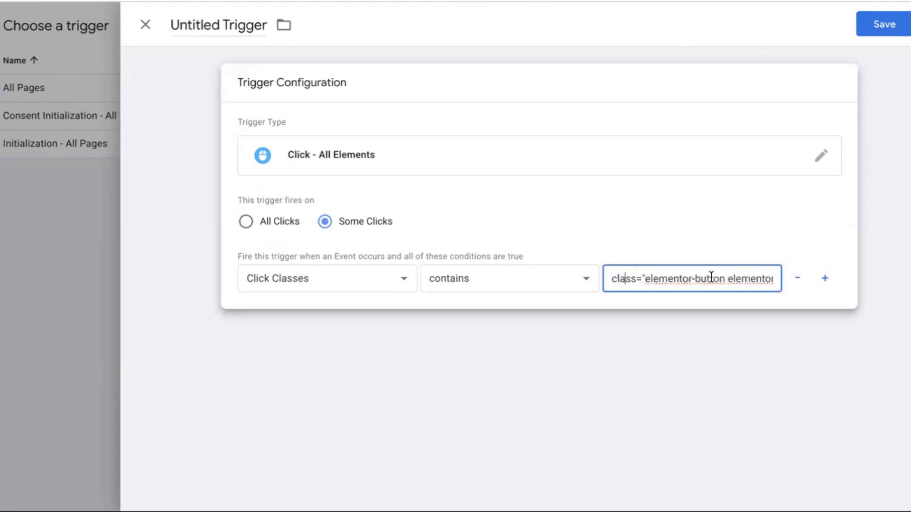
pyautogui.moveTo(645, 277); pyautogui.dragTo(599, 275)
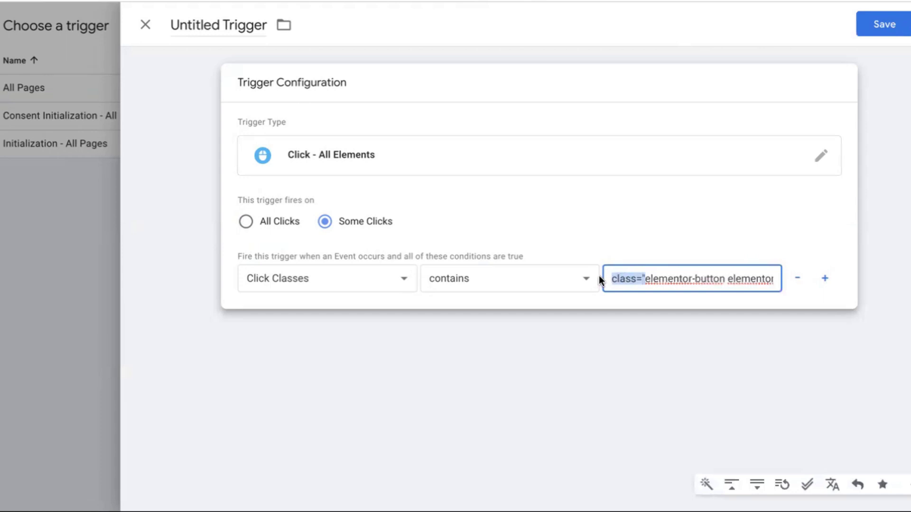
pyautogui.press('BackSpace')
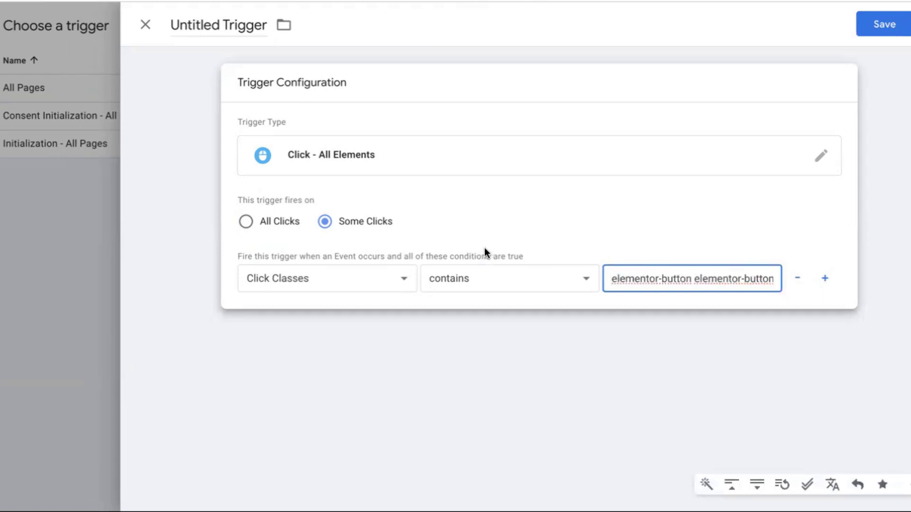
# Save the trigger under the name "Button - All Elements".
pyautogui.click(874, 30)
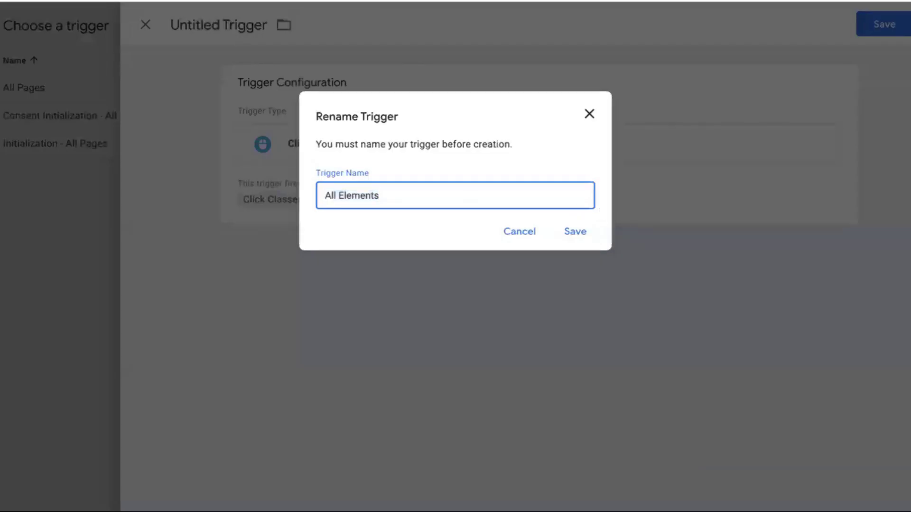
pyautogui.write('Button')
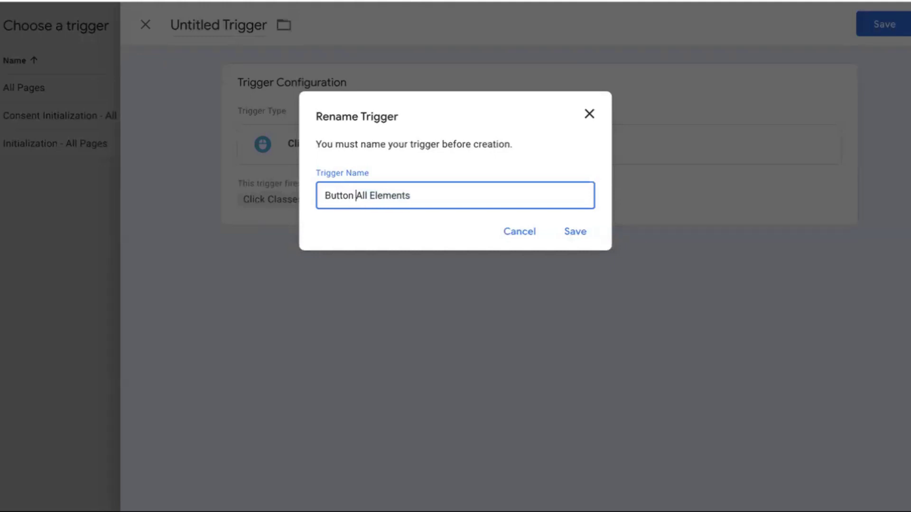
pyautogui.write(' -')
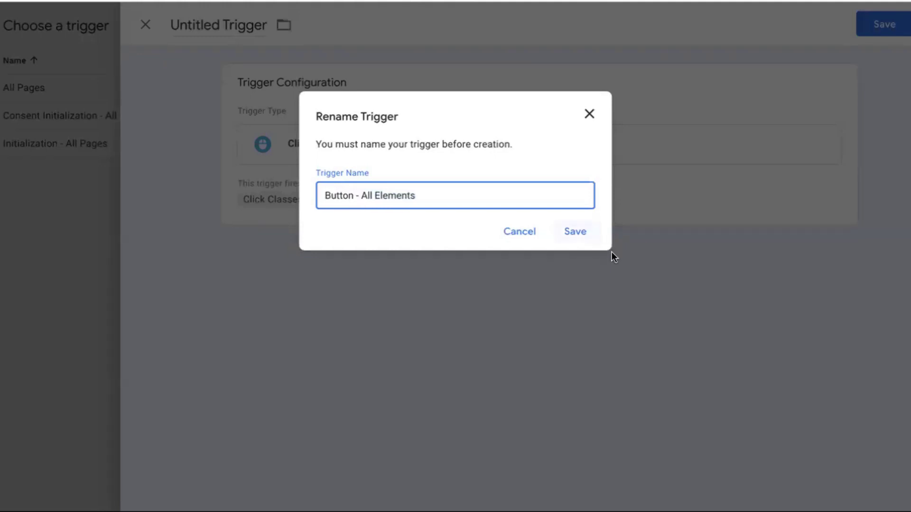
pyautogui.click(578, 235)
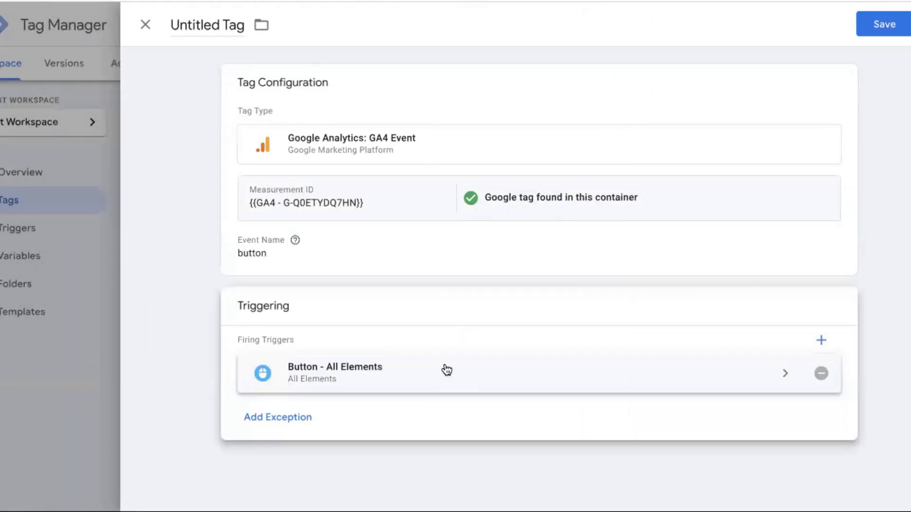
# Save the GA4 Event tag under the name "GA4 - Button".
pyautogui.click(892, 25)
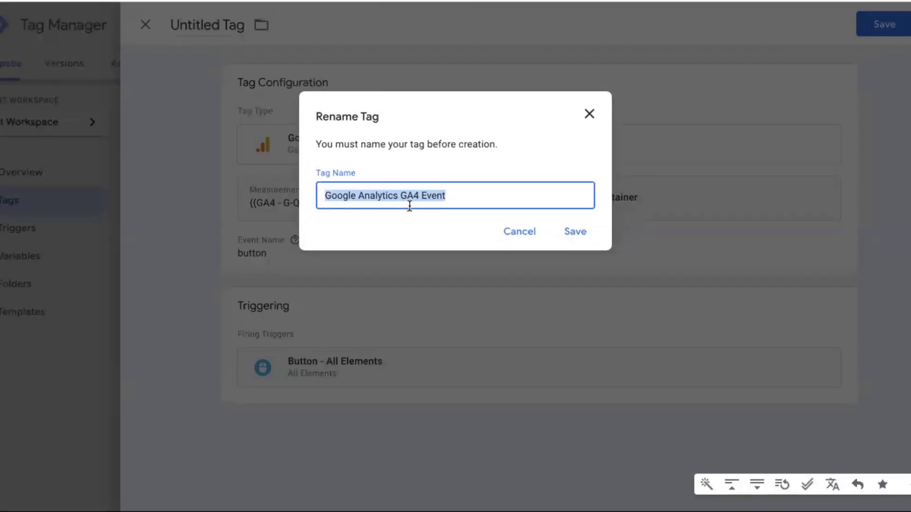
pyautogui.write('GA4 ')
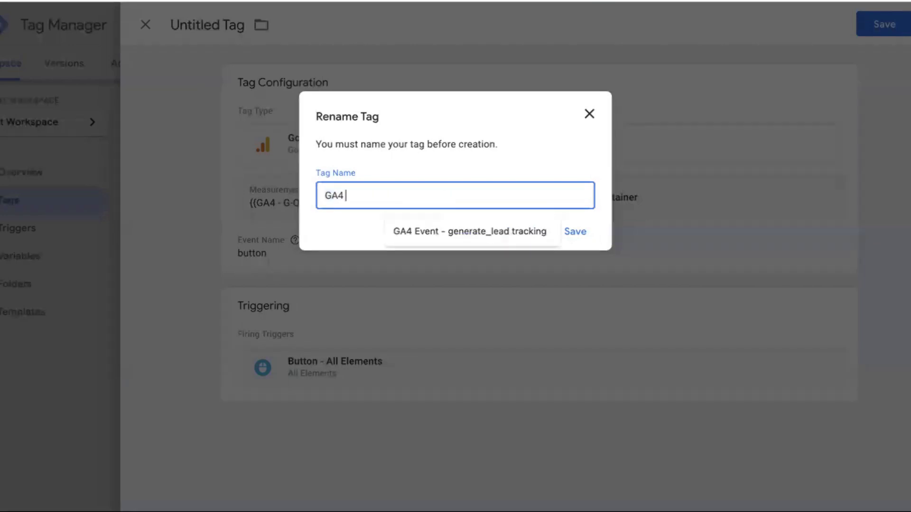
pyautogui.write('- Button')
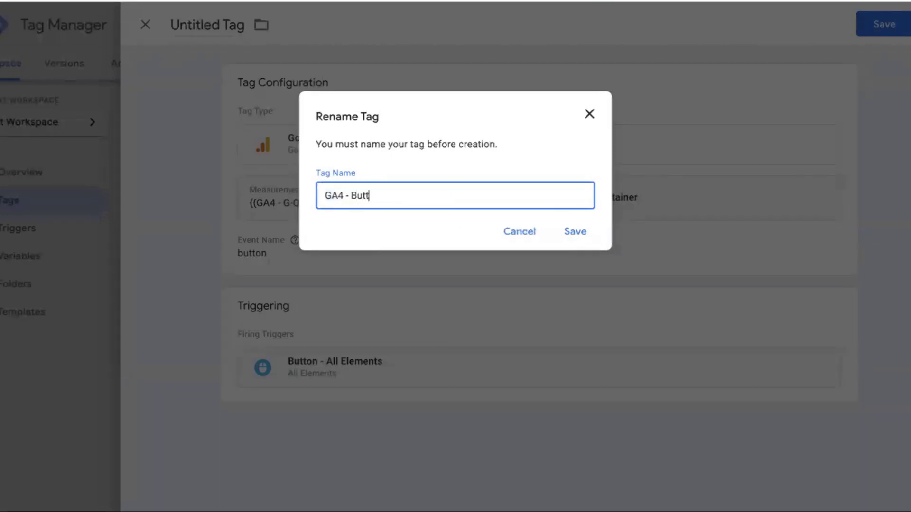
pyautogui.click(575, 233)
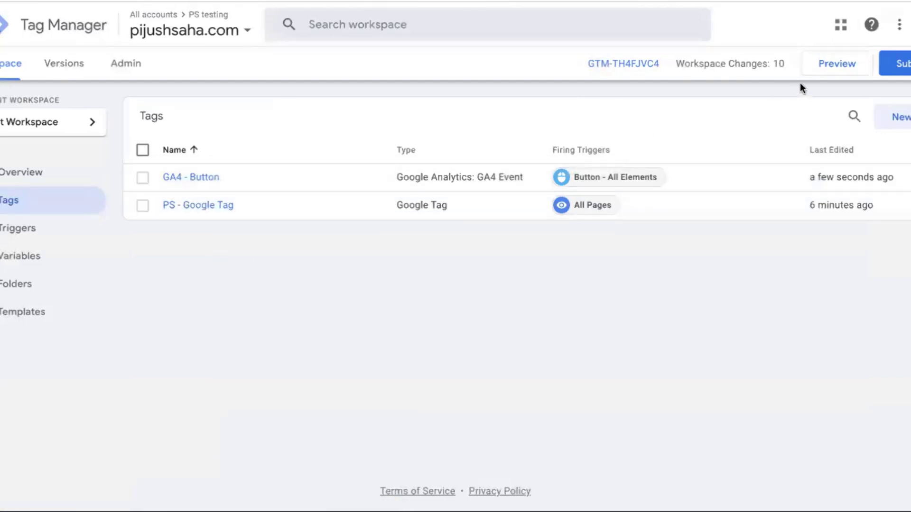
pyautogui.click(831, 72)
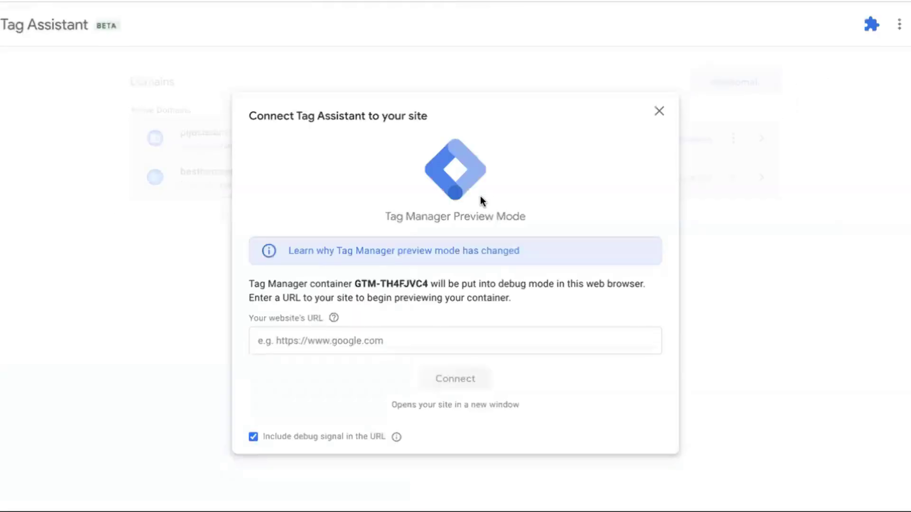
pyautogui.click(329, 344)
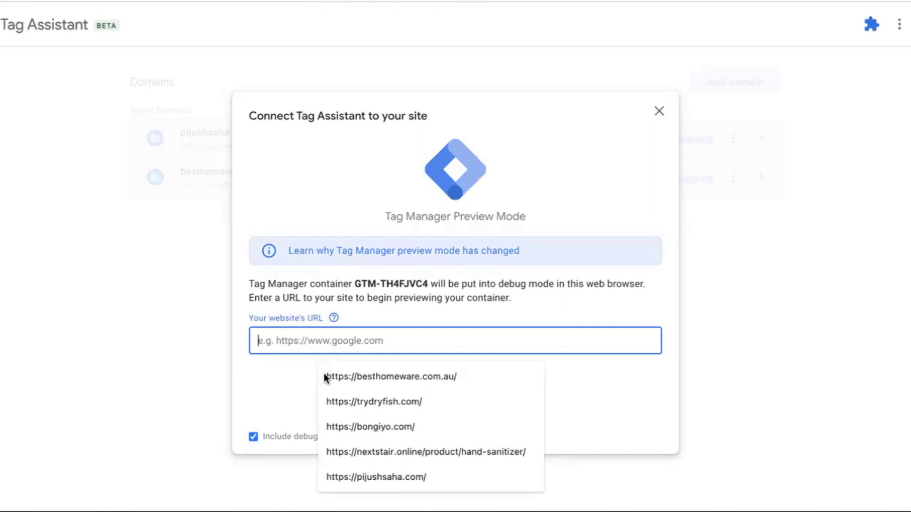
pyautogui.click(349, 474)
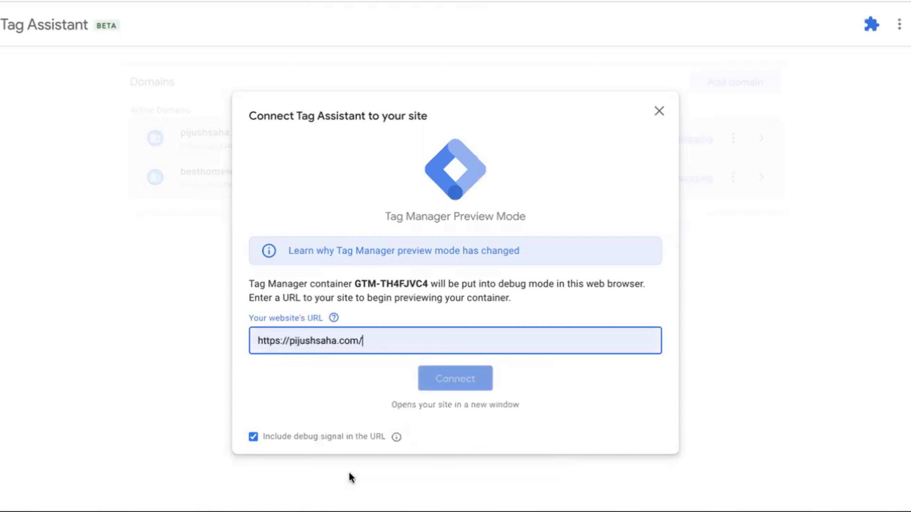
pyautogui.click(446, 378)
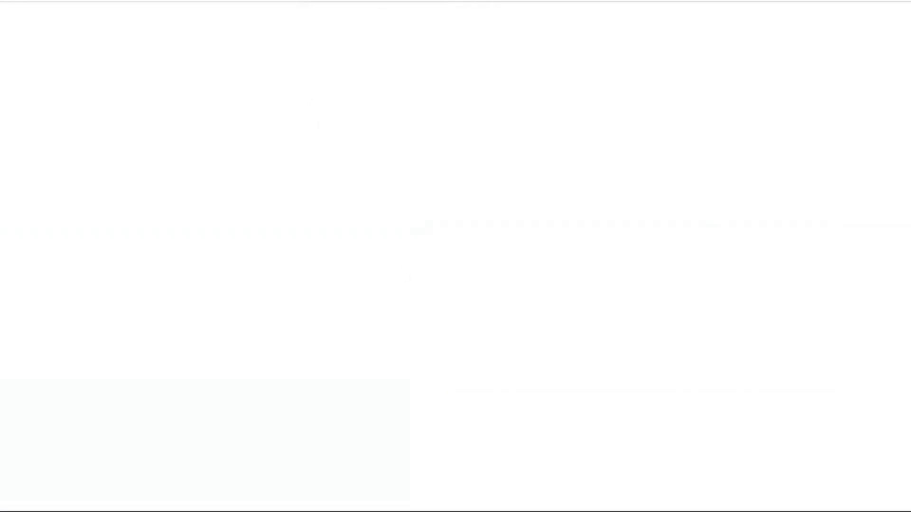
# Open the container's Google Tag Manager installation code and continue past Tag Assistant's connection dialog.
pyautogui.click(274, 1)
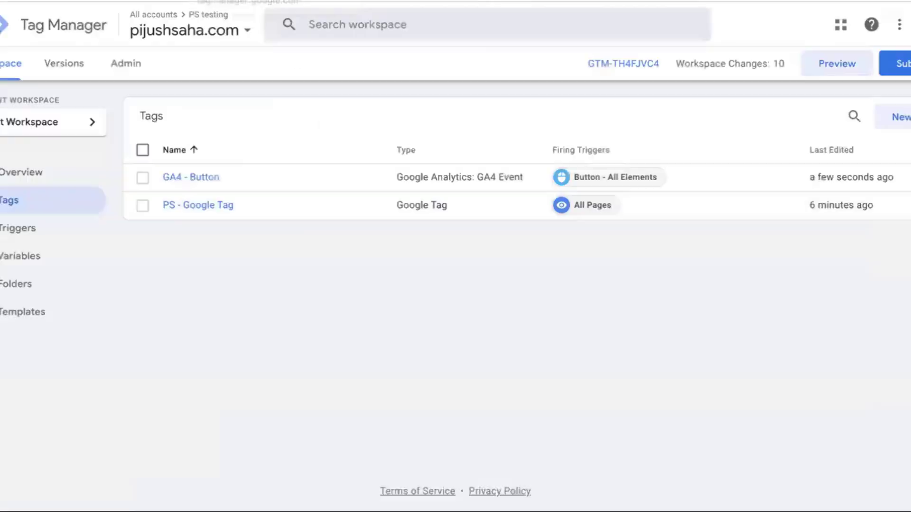
pyautogui.click(648, 66)
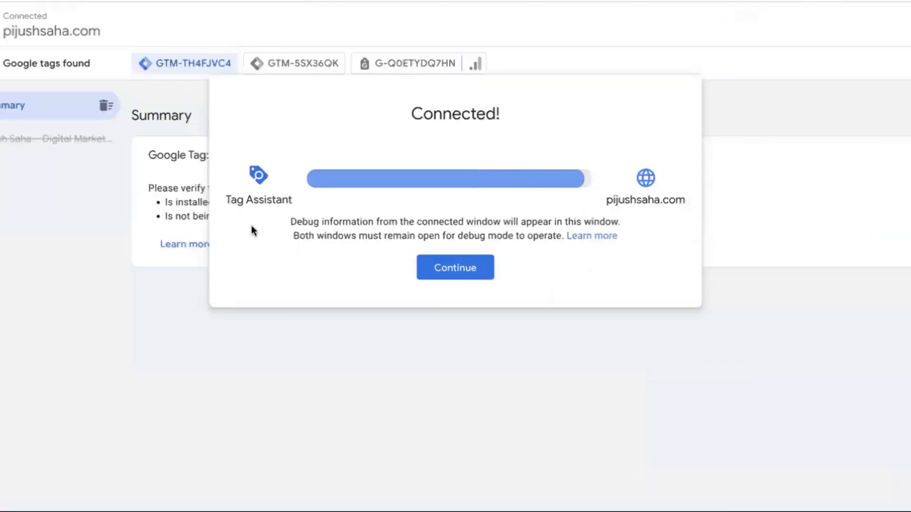
pyautogui.click(466, 264)
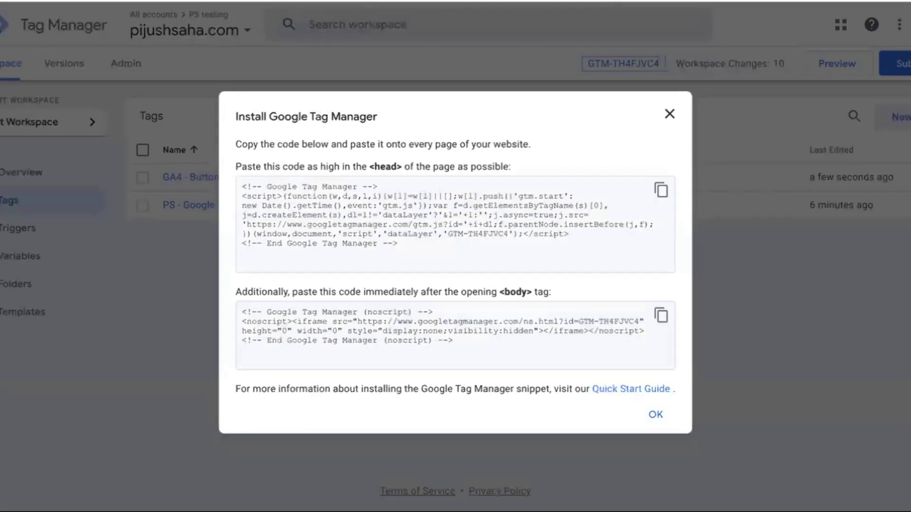
pyautogui.click(503, 1)
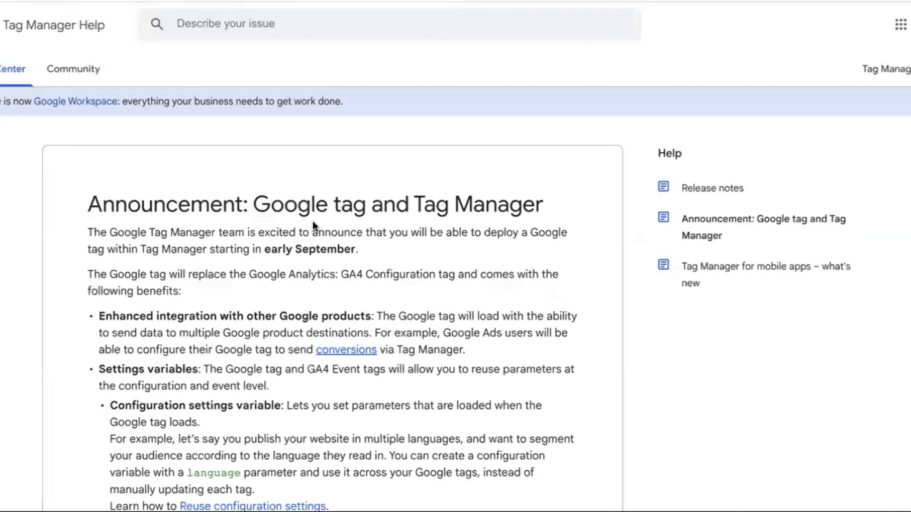
# Read the Tag Manager Help announcement on the Google tag, covering its benefits, settings variables and detailed tag changes.
pyautogui.scroll(-2, 312, 221)
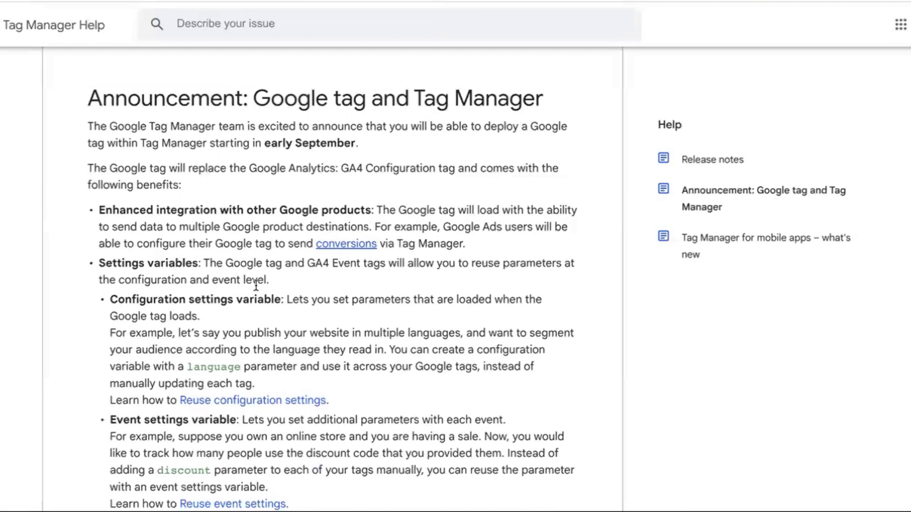
pyautogui.scroll(-1, 260, 201)
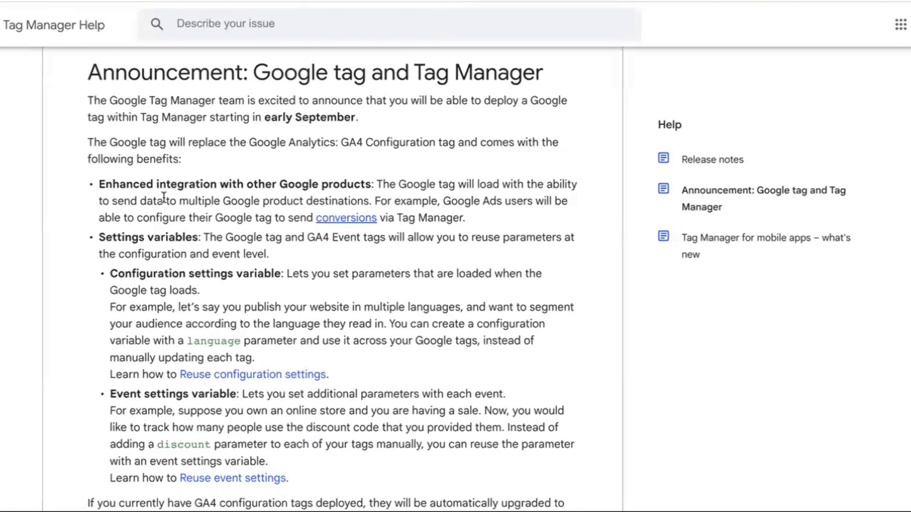
pyautogui.scroll(-2, 152, 197)
pyautogui.scroll(-10, 143, 231)
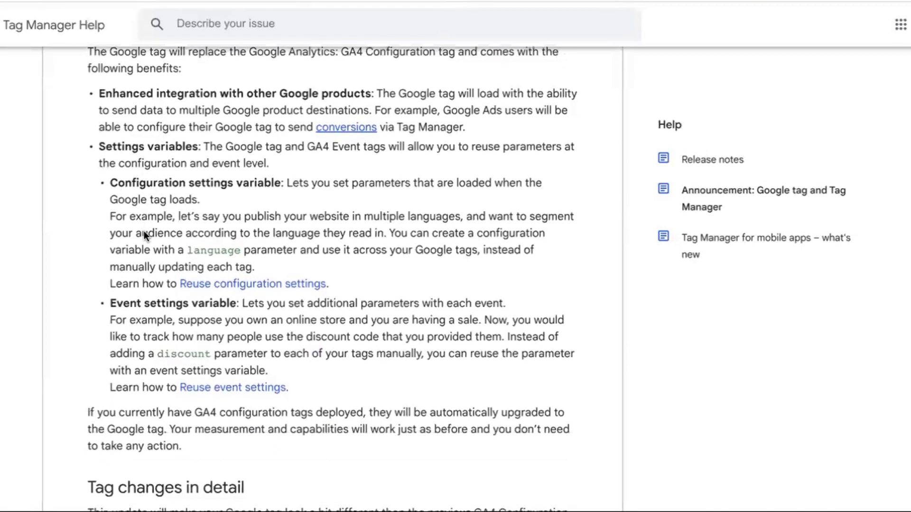
pyautogui.scroll(-3, 143, 231)
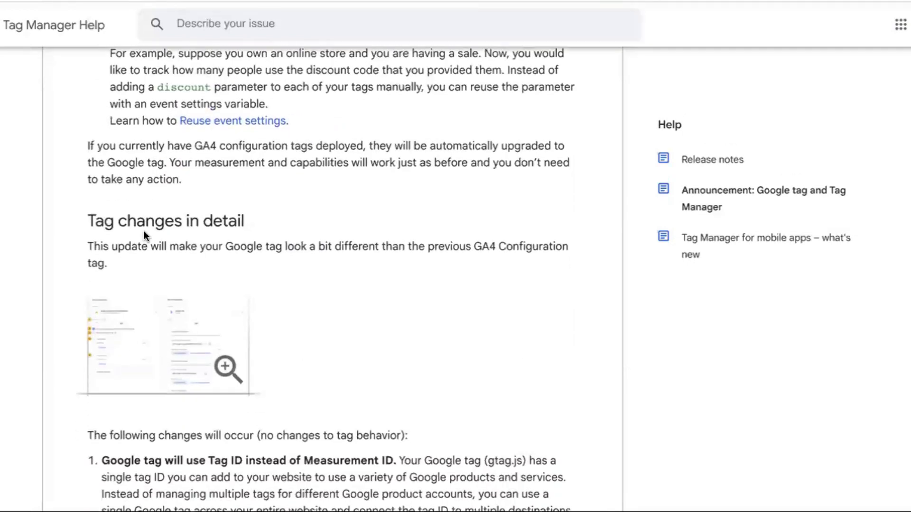
pyautogui.scroll(-4, 284, 239)
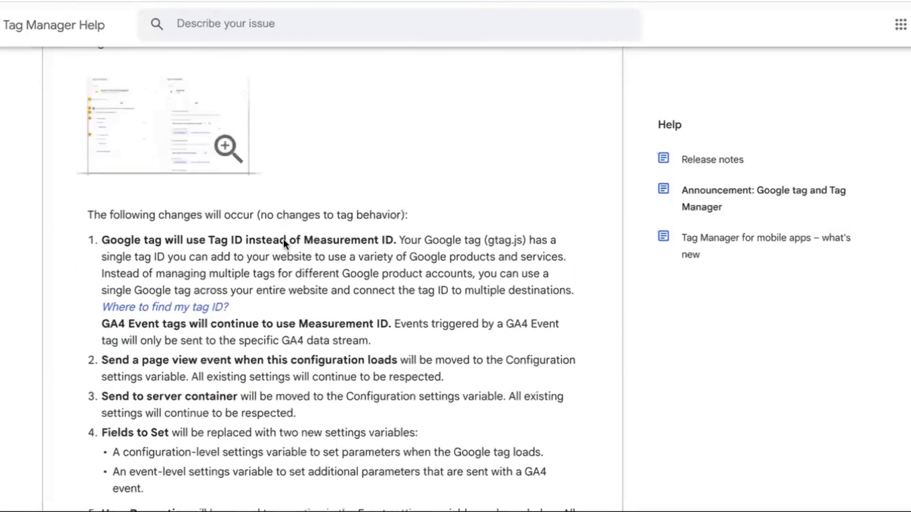
pyautogui.press('Home')
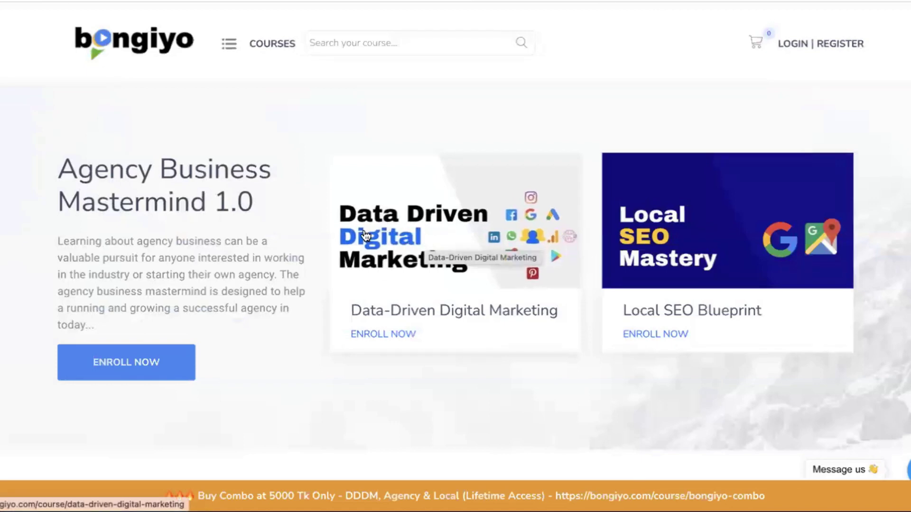
# Look over the featured courses on the Bongiyo homepage and select the bongiyo-combo course address in the promotional banner.
pyautogui.moveTo(138, 169); pyautogui.dragTo(204, 201)
pyautogui.click(204, 202)
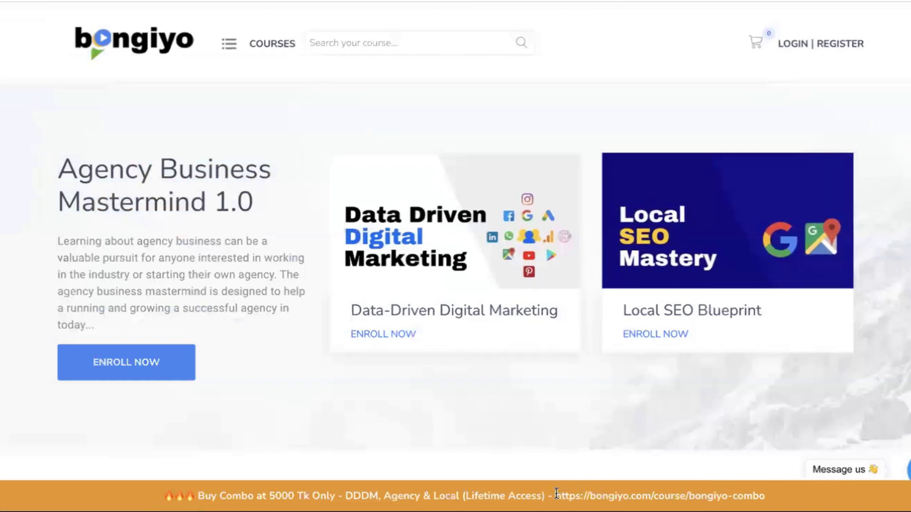
pyautogui.moveTo(556, 495); pyautogui.dragTo(769, 496)
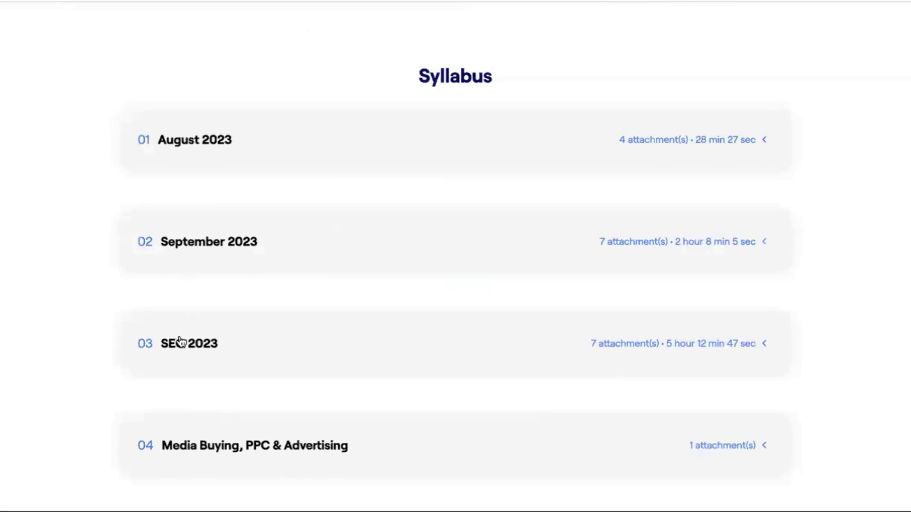
# Review the course syllabus sections from August 2023 through Web Analytics.
pyautogui.scroll(-2, 127, 353)
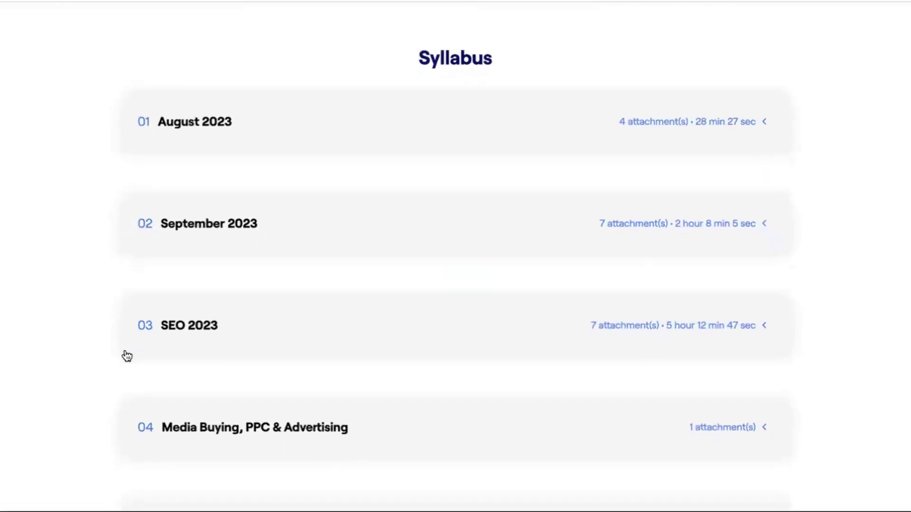
pyautogui.scroll(-1, 126, 354)
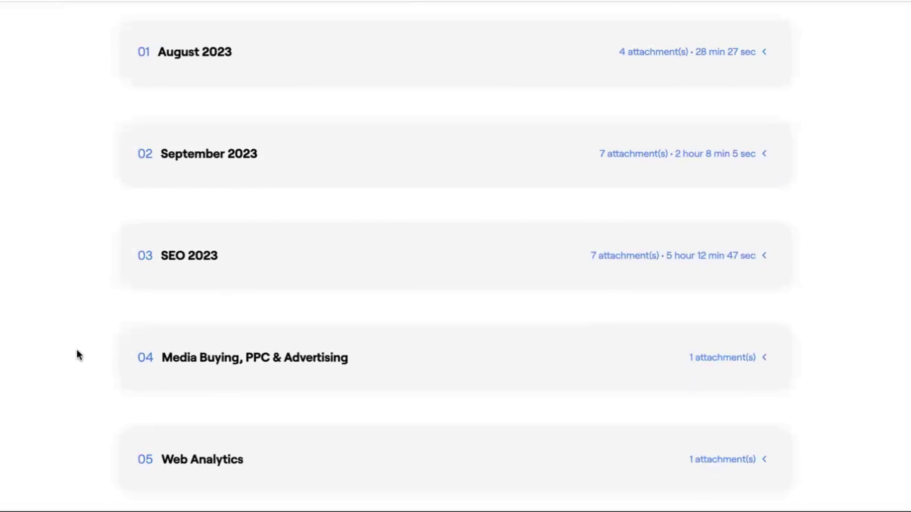
pyautogui.scroll(-1, 169, 339)
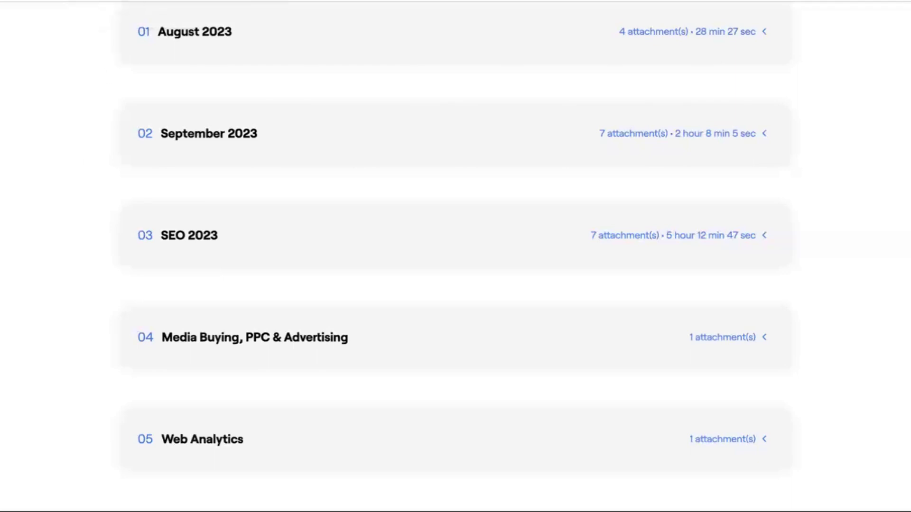
pyautogui.hotkey('ctrl', 'Tab')
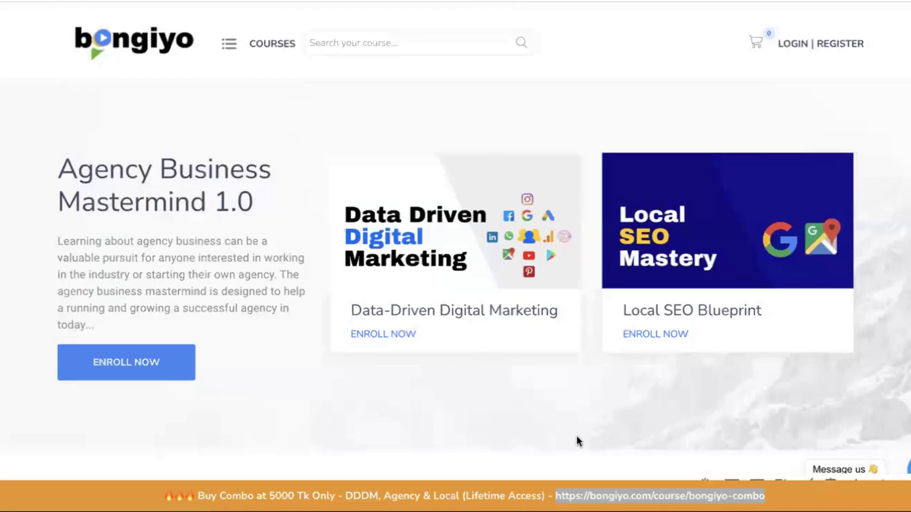
pyautogui.rightClick(608, 498)
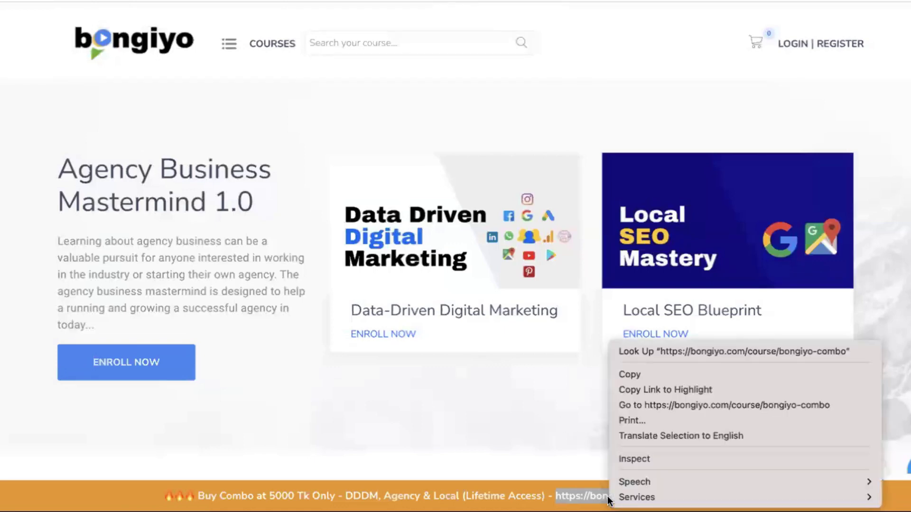
pyautogui.click(656, 406)
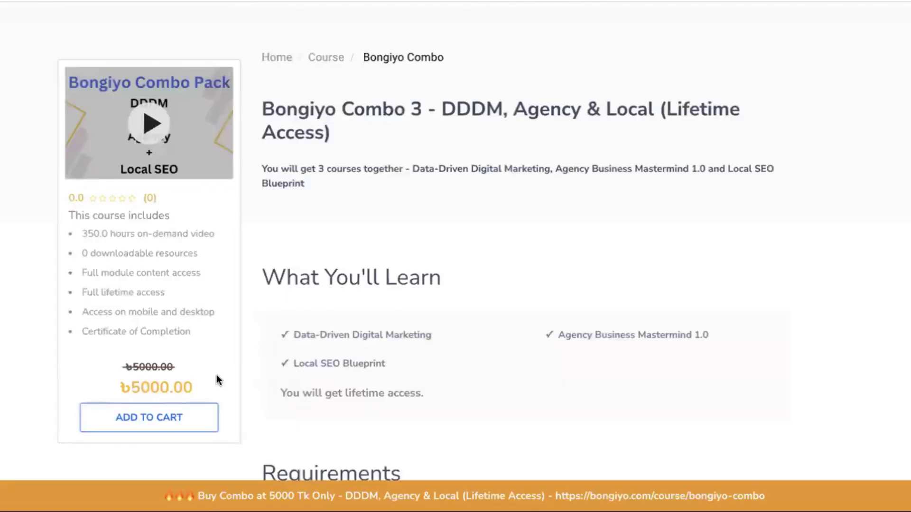
pyautogui.scroll(-1, 317, 304)
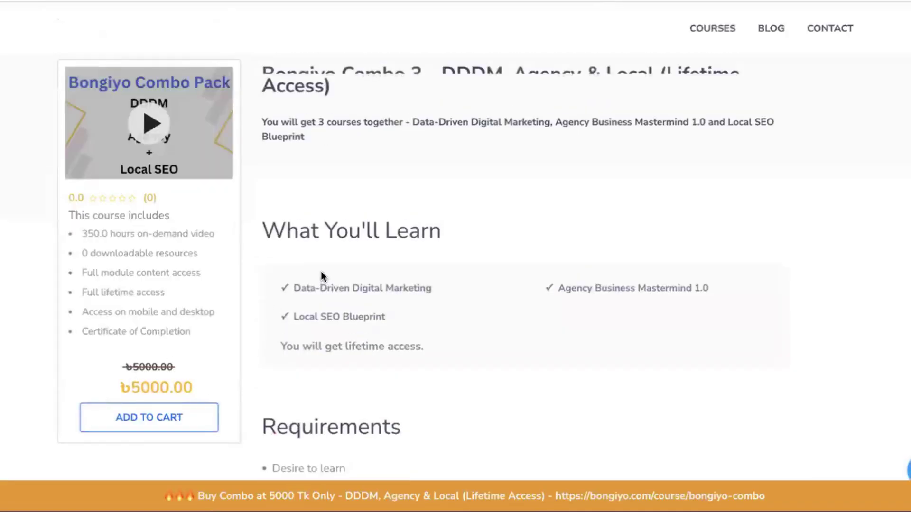
pyautogui.scroll(3, 320, 278)
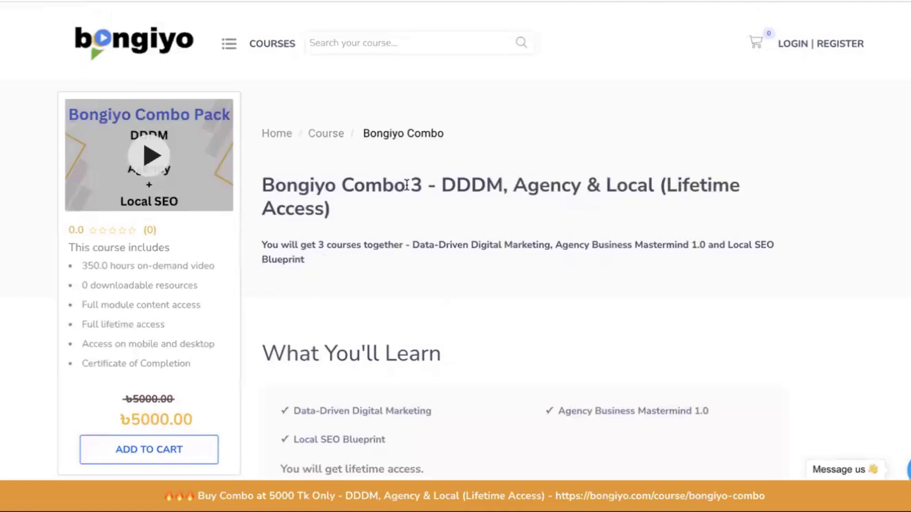